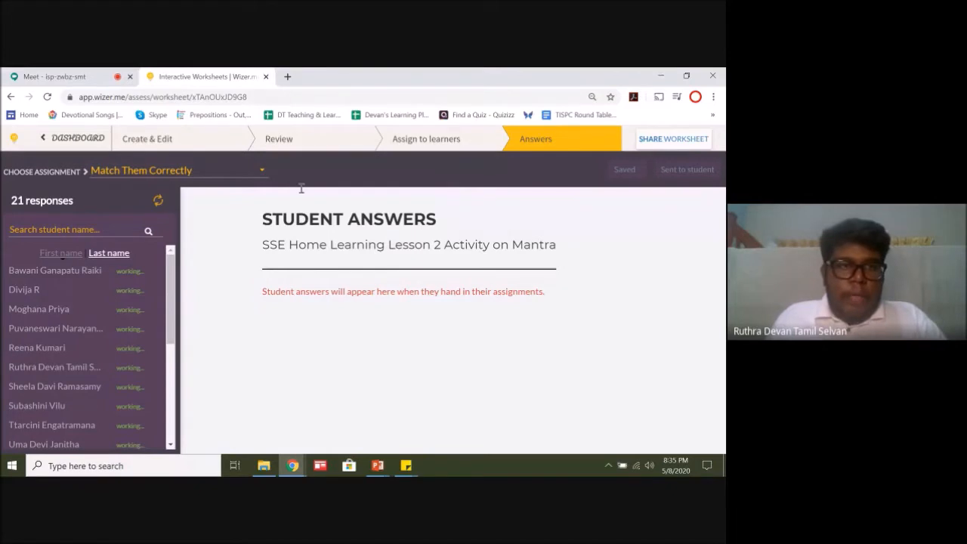
# Step: Switch to the Google Meet chat and send the message "Please attempt the work and makesure submit your work."
pyautogui.click(64, 72)
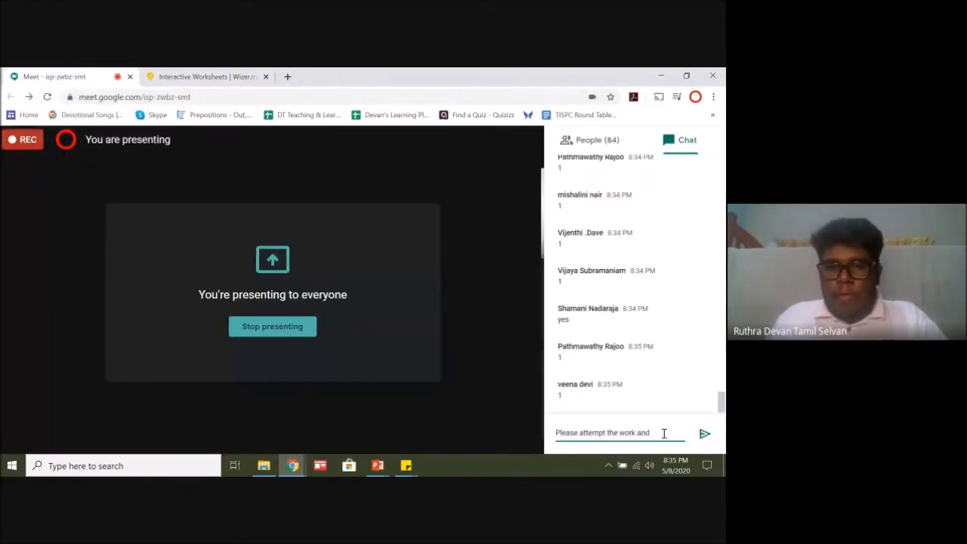
pyautogui.write('s')
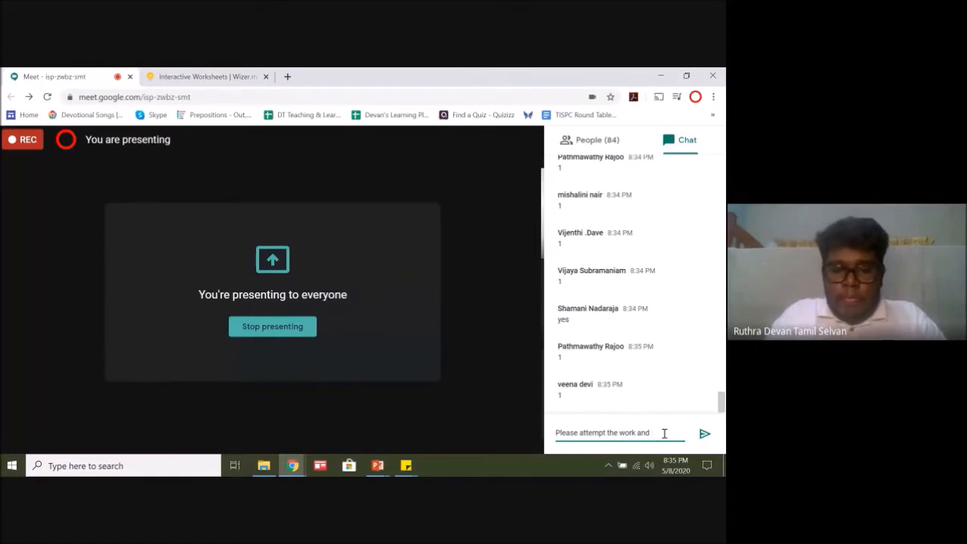
pyautogui.write('akesure subi')
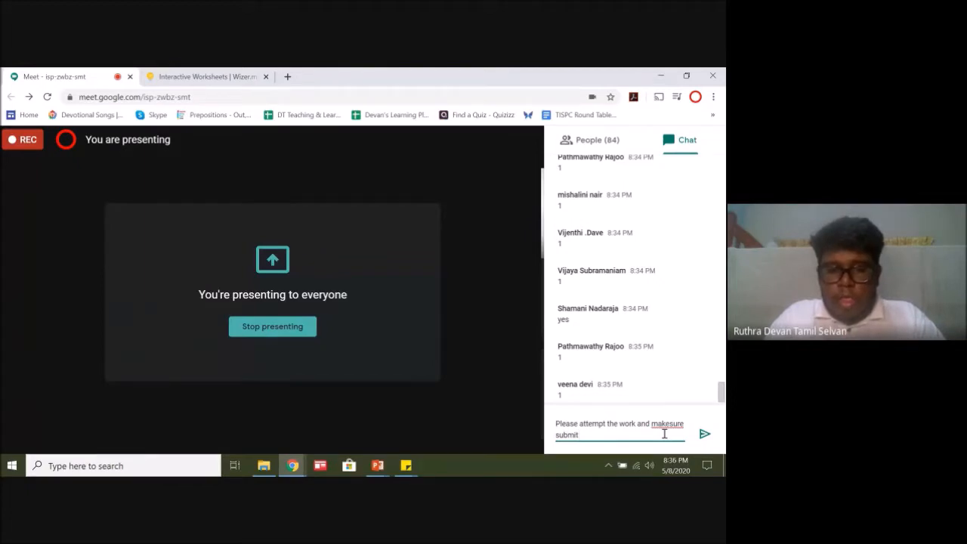
pyautogui.press('BackSpace')
pyautogui.press('BackSpace')
pyautogui.press('BackSpace')
pyautogui.press('BackSpace')
pyautogui.write('t it')
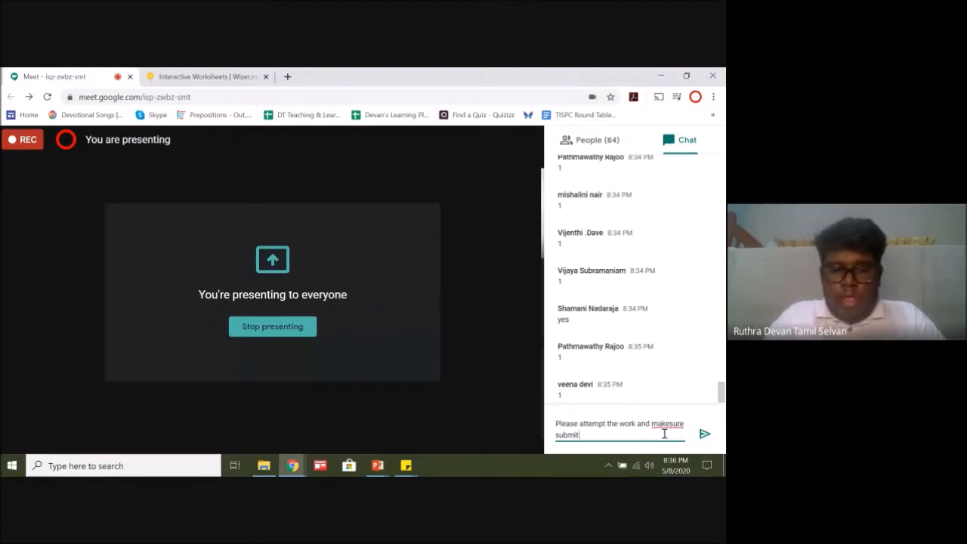
pyautogui.write(' your work')
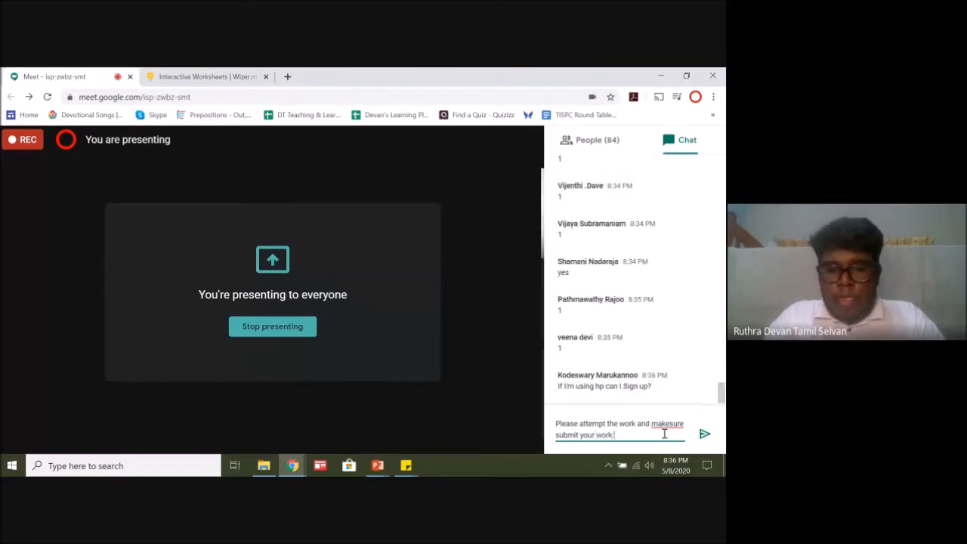
pyautogui.write('.')
pyautogui.press('Return')
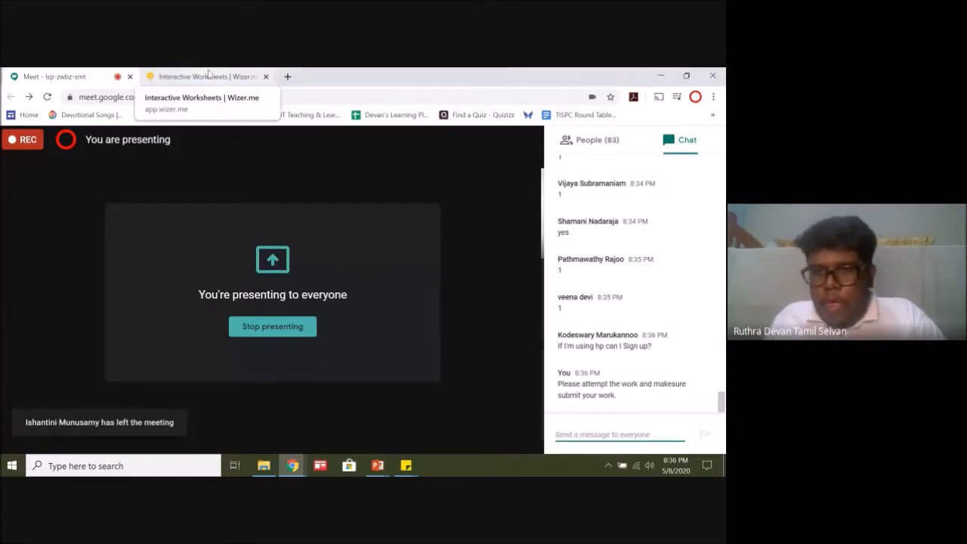
# Step: Return to the Wizer worksheet's answers and look through the student list for each learner's submission status
pyautogui.click(209, 73)
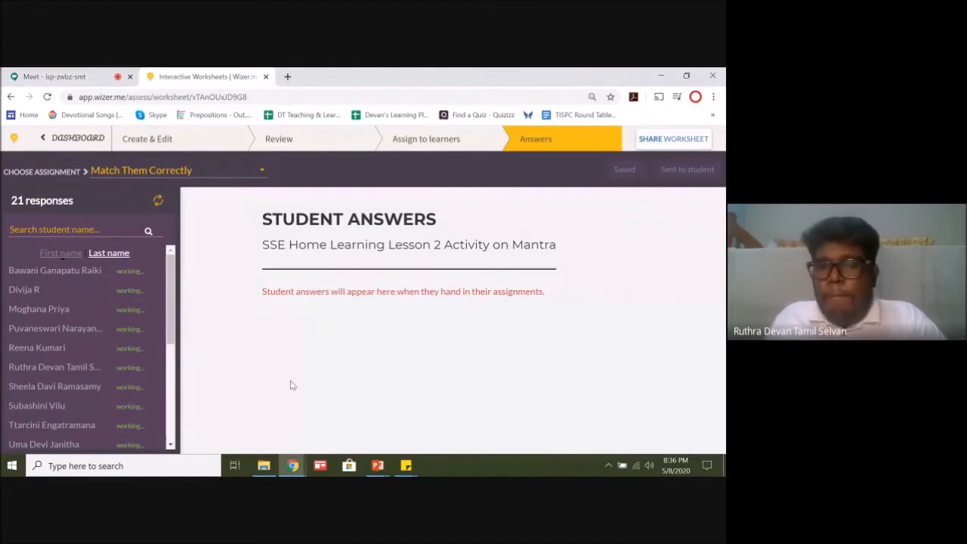
pyautogui.moveTo(172, 271); pyautogui.dragTo(173, 381)
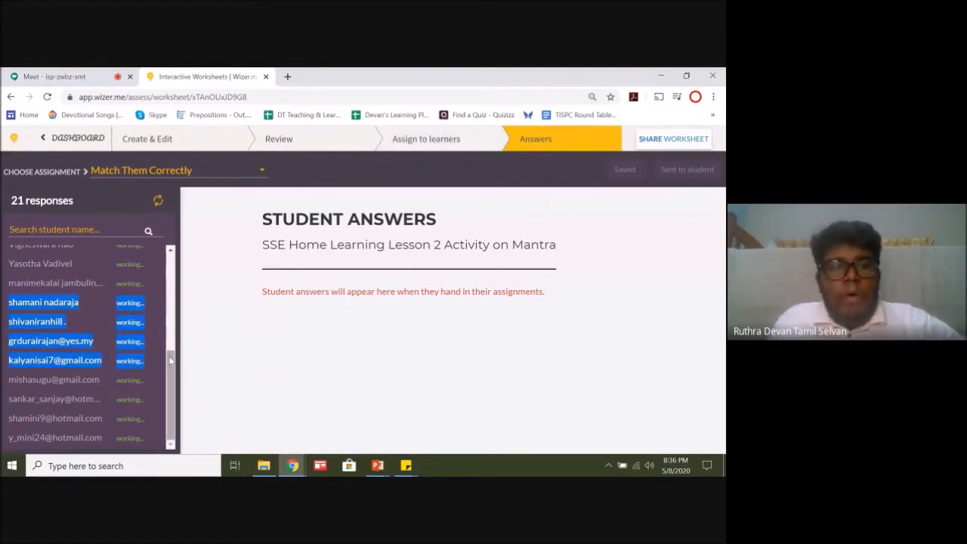
pyautogui.scroll(3, 171, 361)
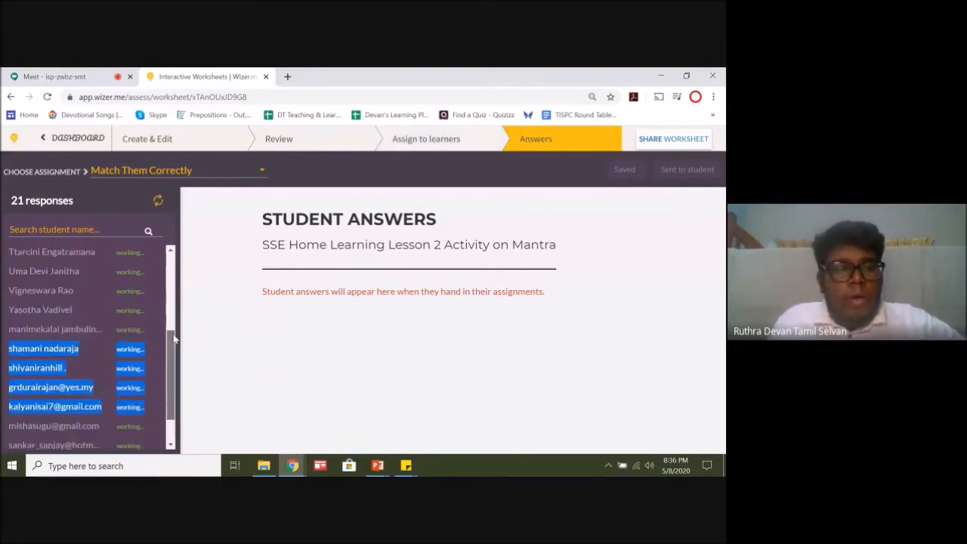
# Step: Reload the worksheet's responses, open the first submitted student's answers, and check the other students' scores in the list
pyautogui.click(48, 97)
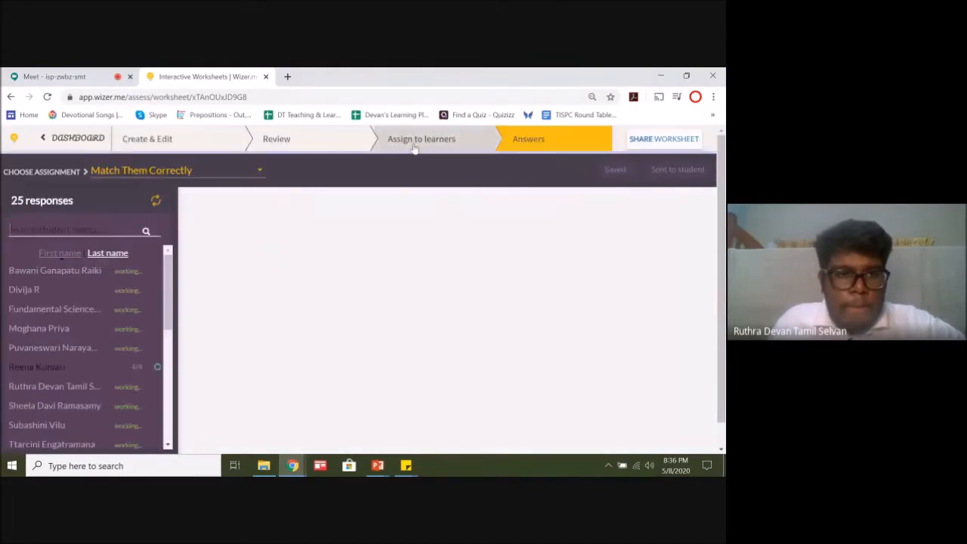
pyautogui.click(56, 370)
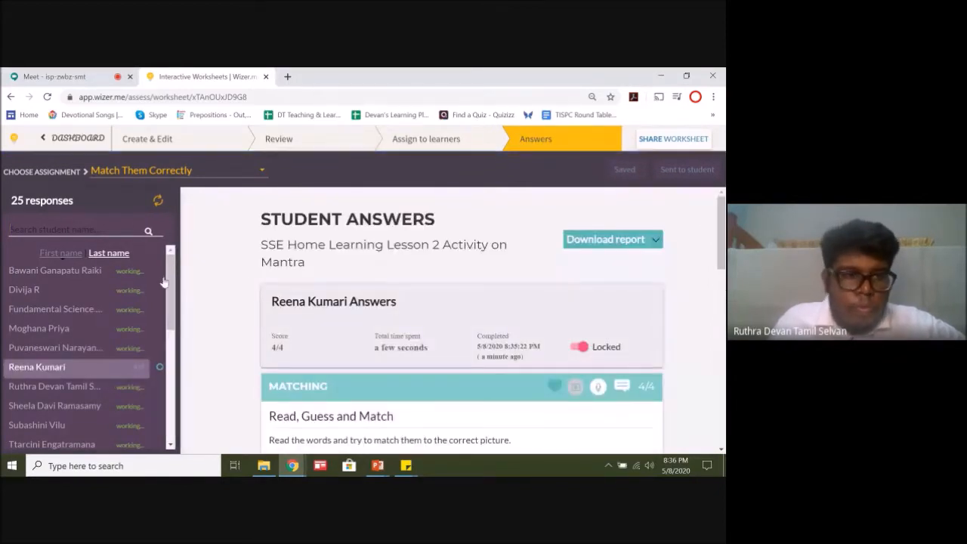
pyautogui.moveTo(169, 286); pyautogui.dragTo(170, 398)
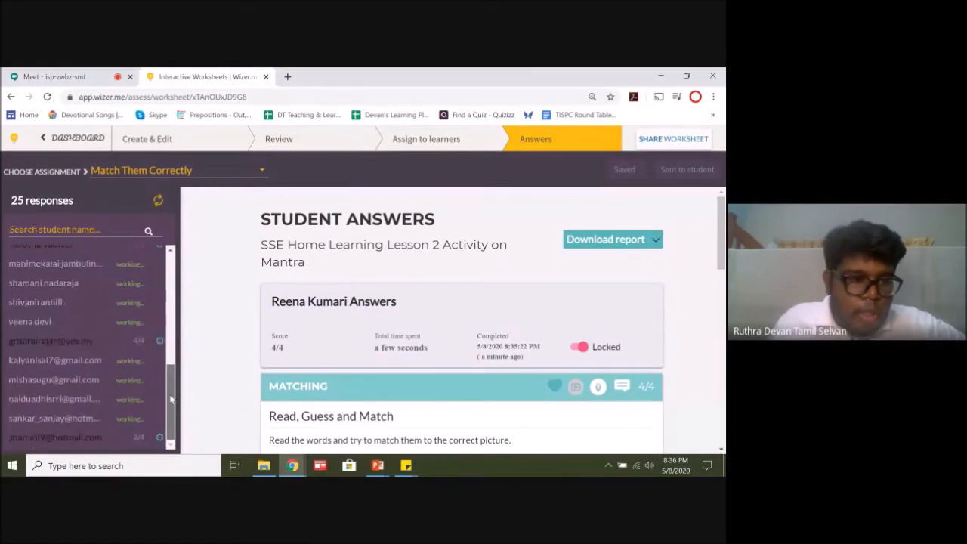
pyautogui.moveTo(171, 399); pyautogui.dragTo(170, 250)
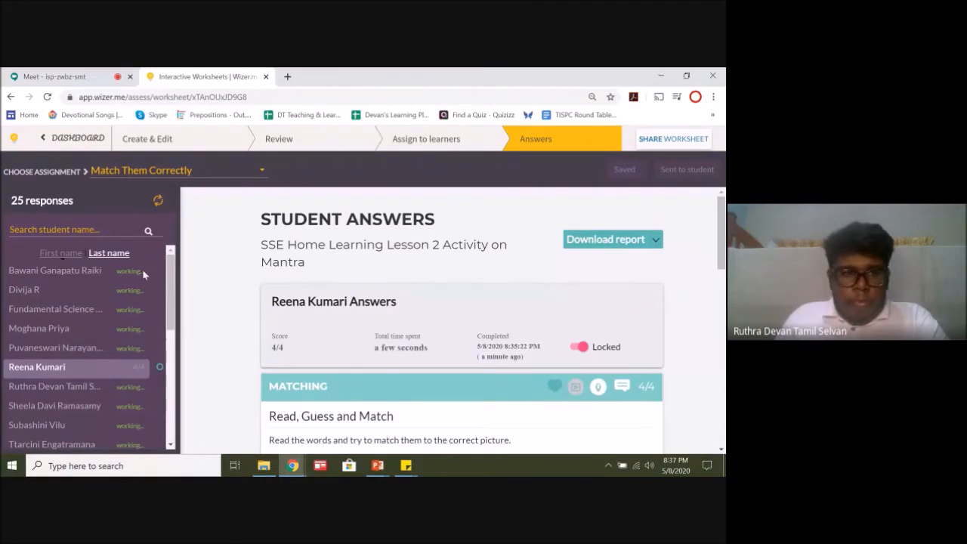
pyautogui.moveTo(174, 273); pyautogui.dragTo(180, 392)
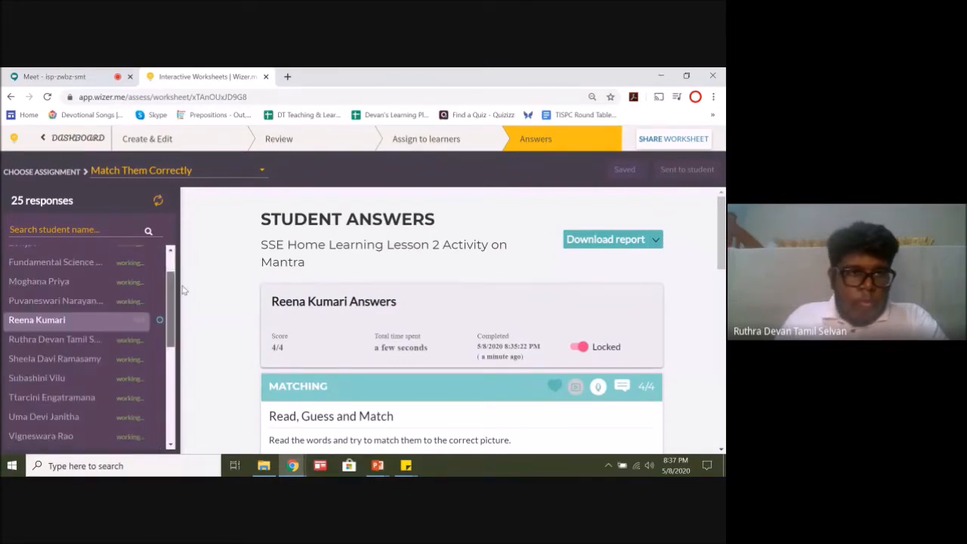
# Step: Reload the Match Them Correctly responses repeatedly, checking the whole student list for newly submitted work and scores each time
pyautogui.click(47, 97)
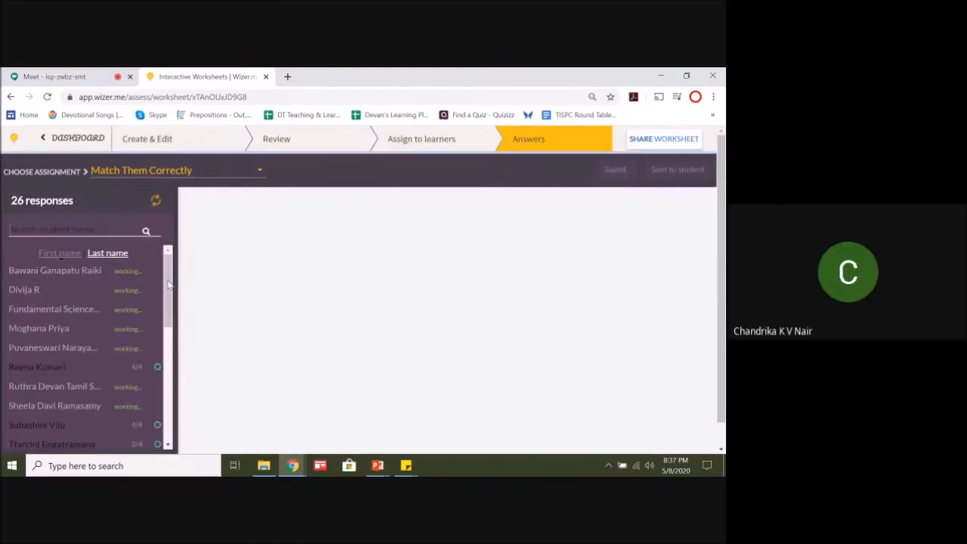
pyautogui.moveTo(169, 296); pyautogui.dragTo(176, 381)
pyautogui.click(189, 283)
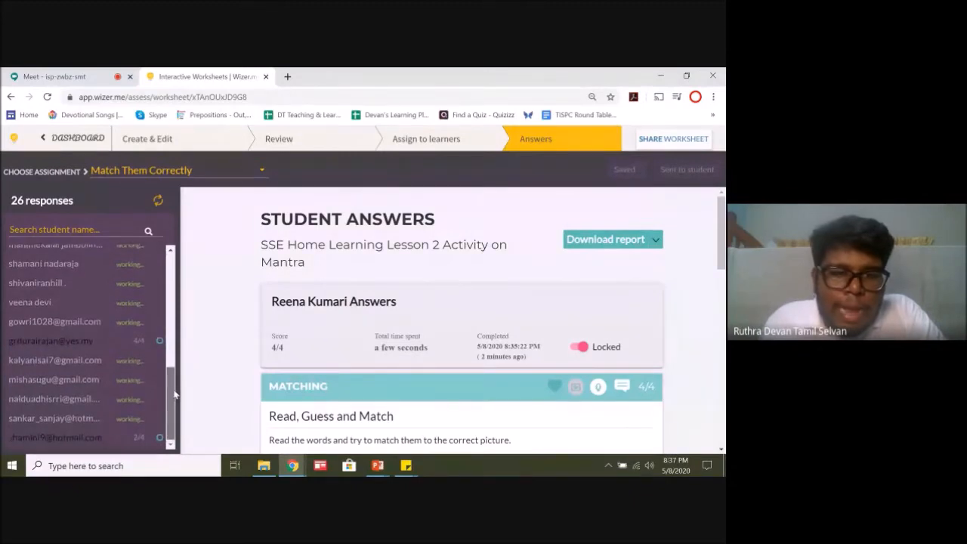
pyautogui.scroll(2, 174, 390)
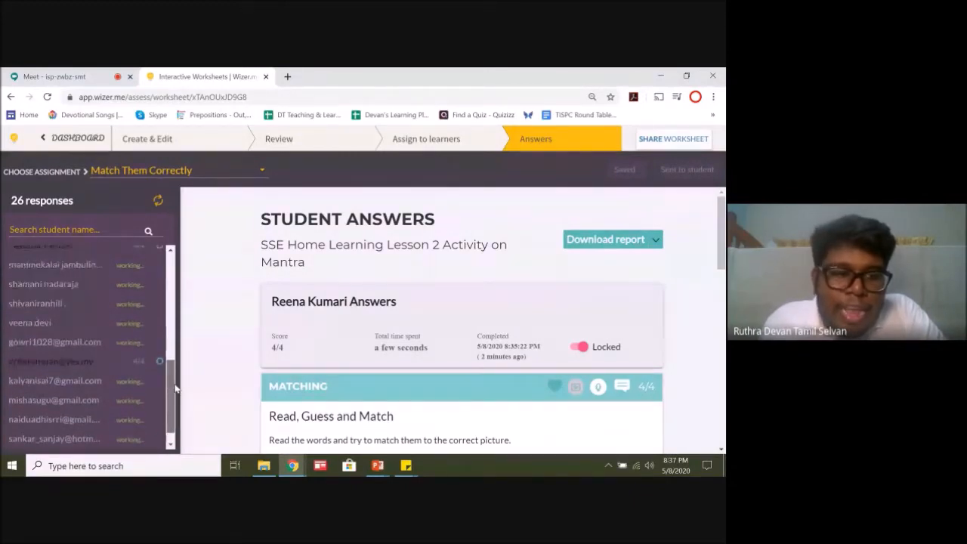
pyautogui.moveTo(179, 379); pyautogui.dragTo(186, 280)
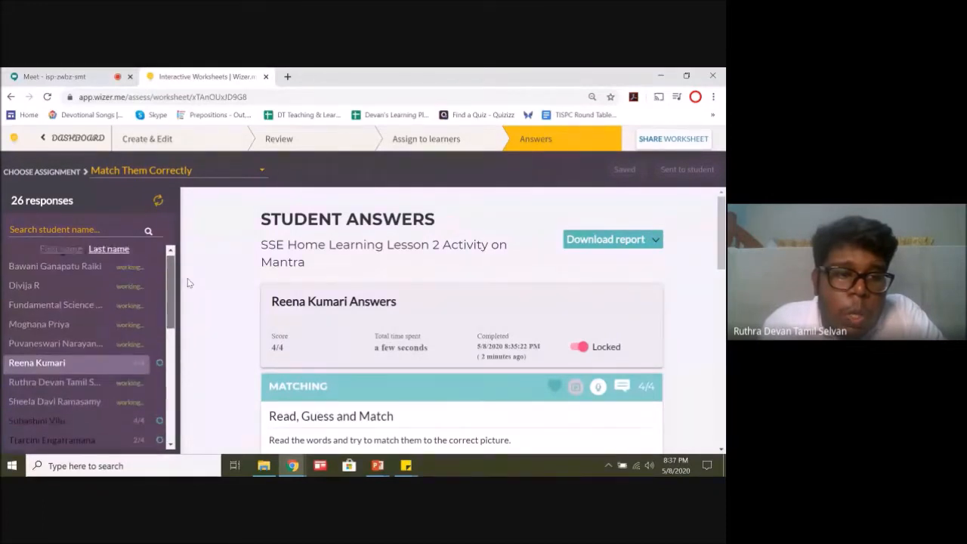
pyautogui.click(46, 97)
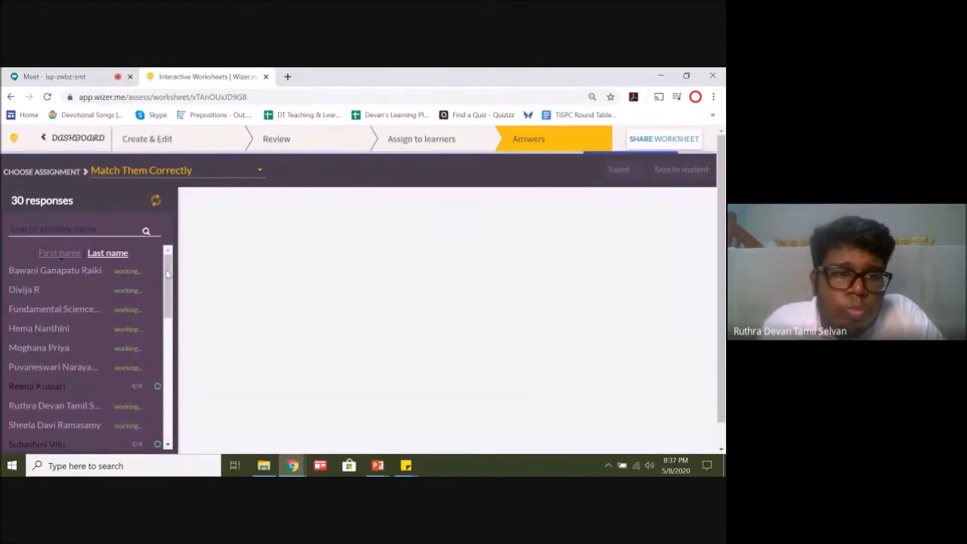
pyautogui.moveTo(168, 266); pyautogui.dragTo(168, 428)
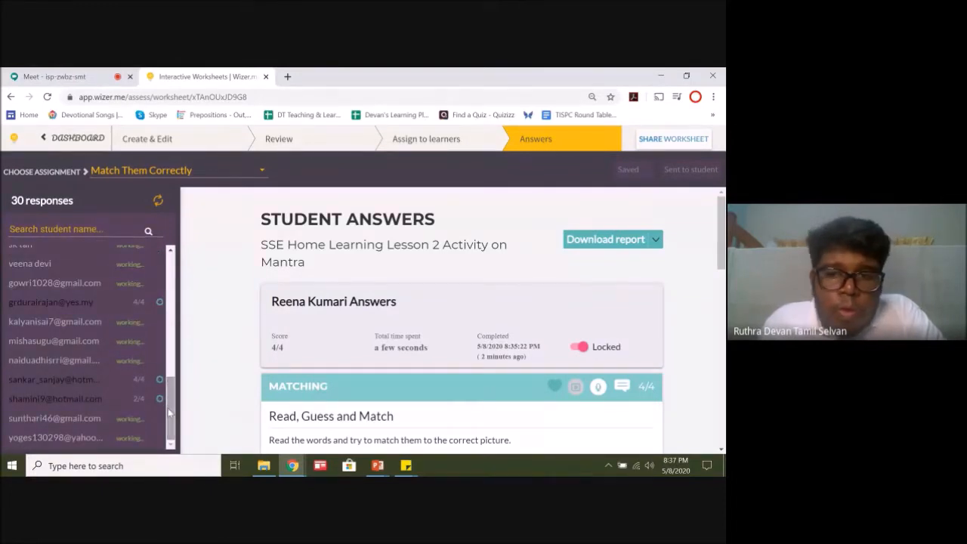
pyautogui.moveTo(174, 419); pyautogui.dragTo(173, 280)
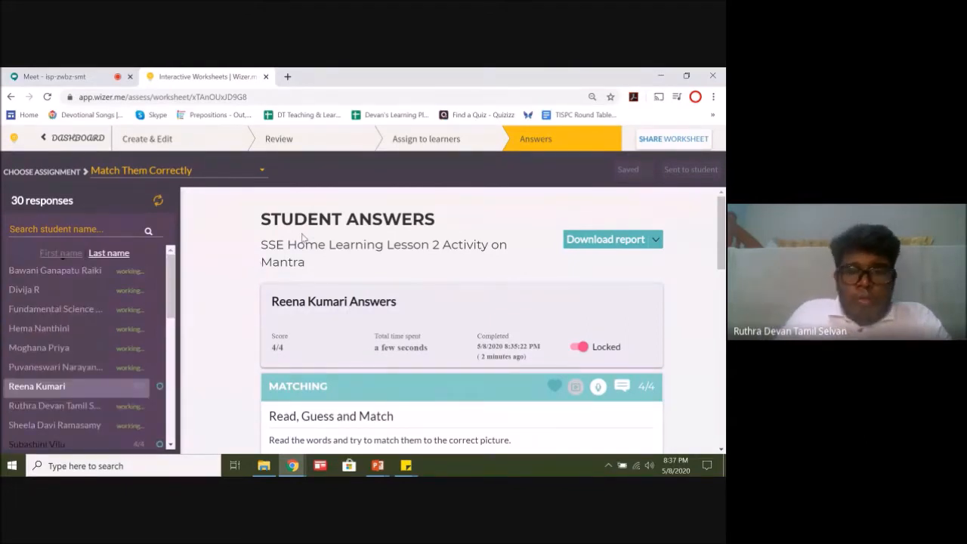
pyautogui.click(47, 96)
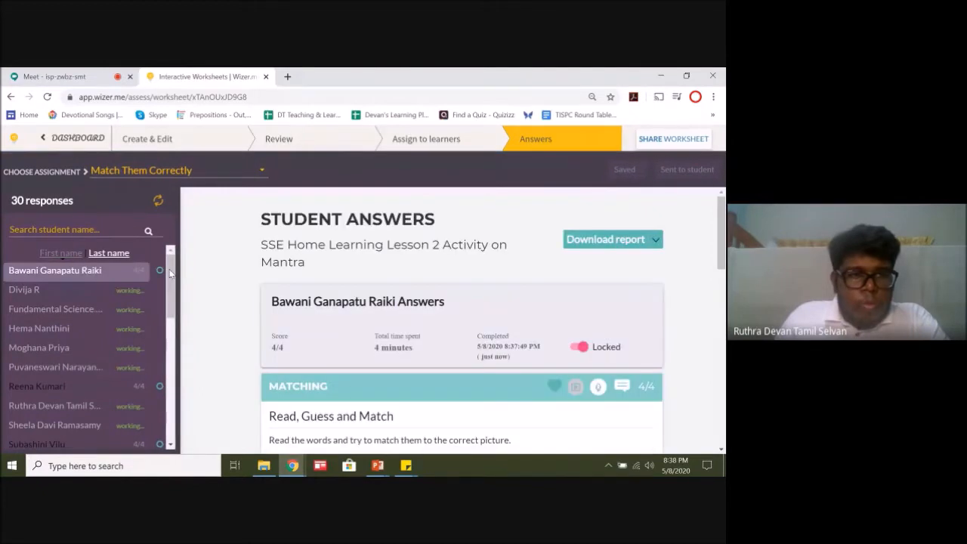
pyautogui.moveTo(180, 274)
pyautogui.mouseDown()
pyautogui.moveTo(200, 271)
pyautogui.moveTo(172, 298)
pyautogui.moveTo(173, 422)
pyautogui.moveTo(175, 257)
pyautogui.mouseUp()
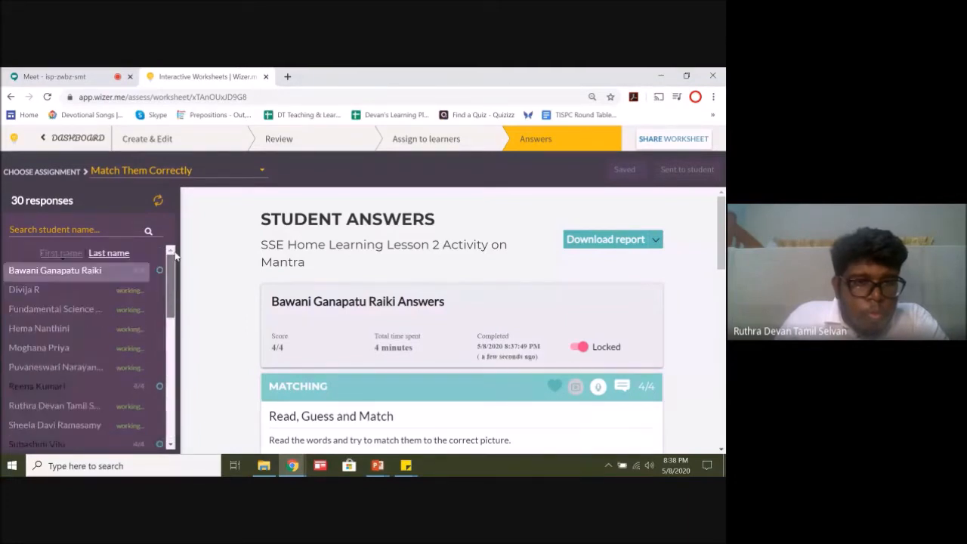
pyautogui.click(49, 99)
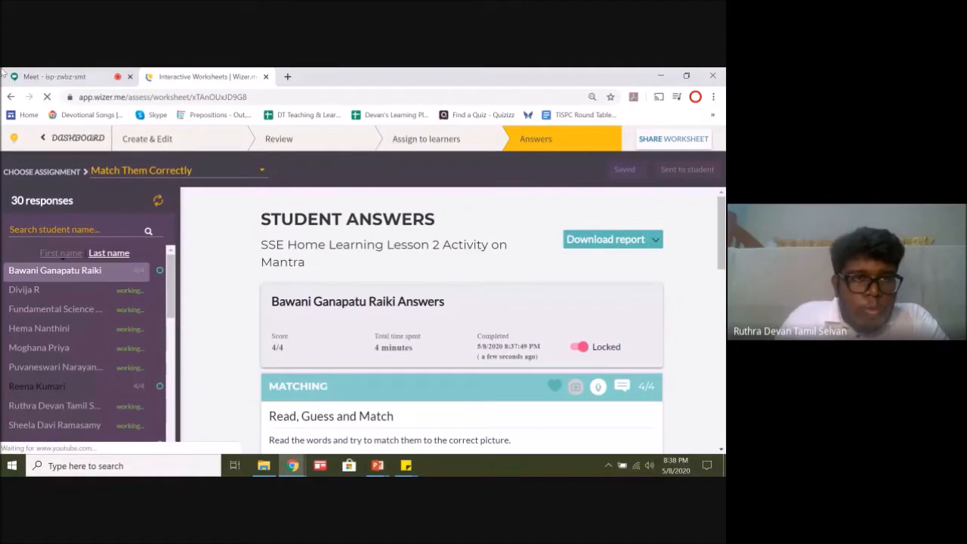
pyautogui.click(96, 78)
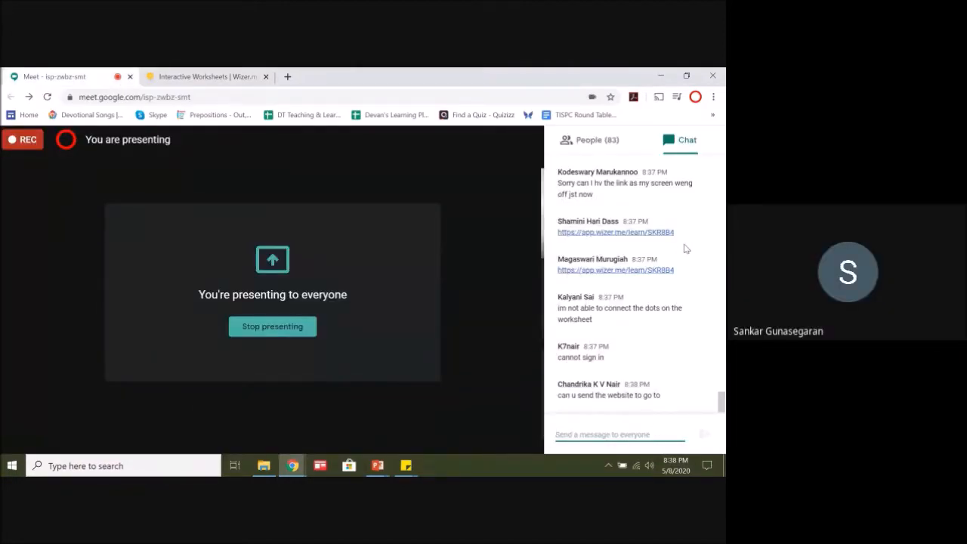
pyautogui.moveTo(682, 238); pyautogui.dragTo(553, 236)
pyautogui.hotkey('ctrl', 'c')
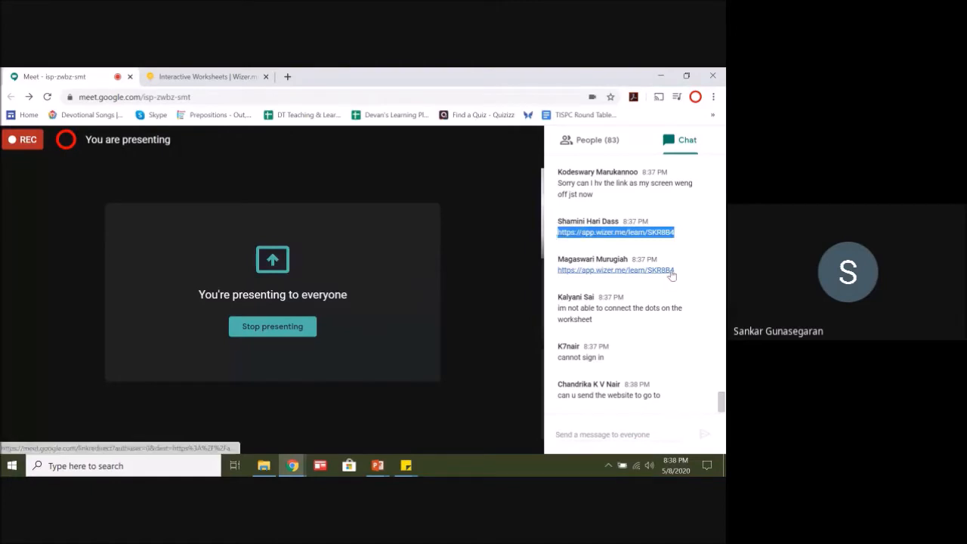
pyautogui.click(609, 433)
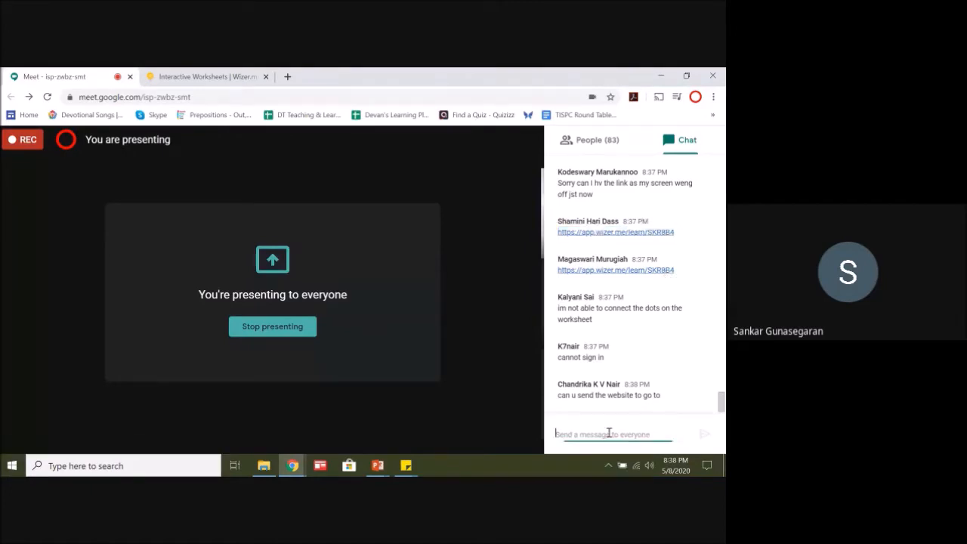
pyautogui.hotkey('ctrl', 'v')
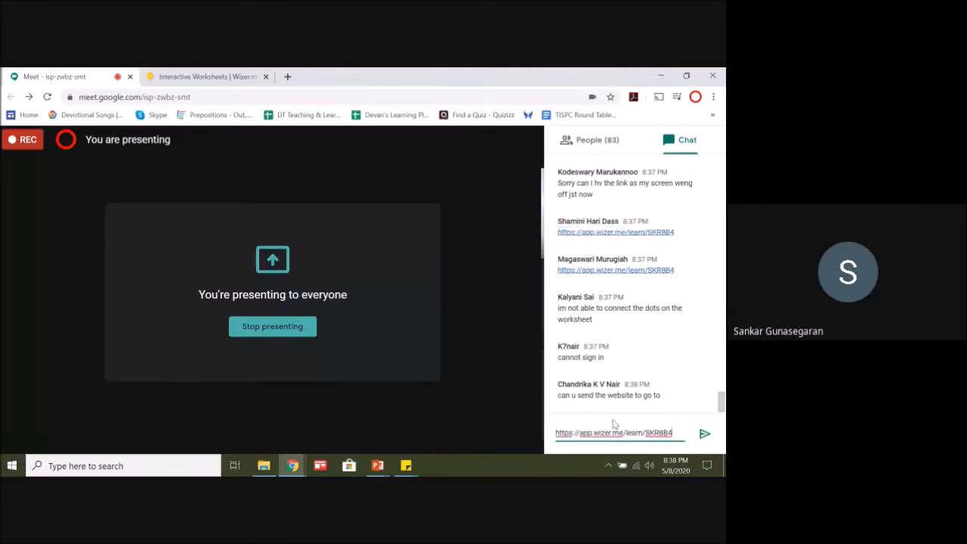
pyautogui.click(704, 437)
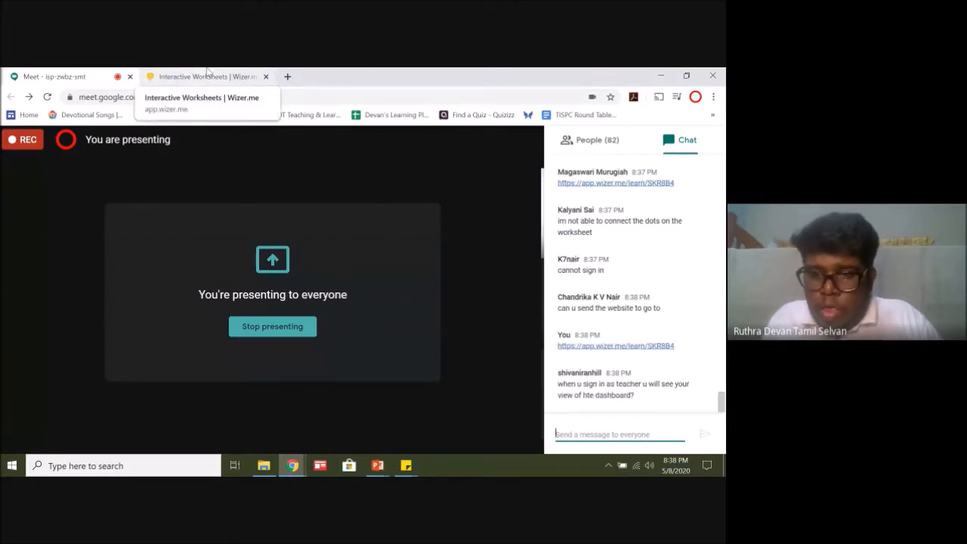
# Step: Reply "yes akka" in the meeting chat to the participant's question about signing in as a teacher
pyautogui.click(597, 431)
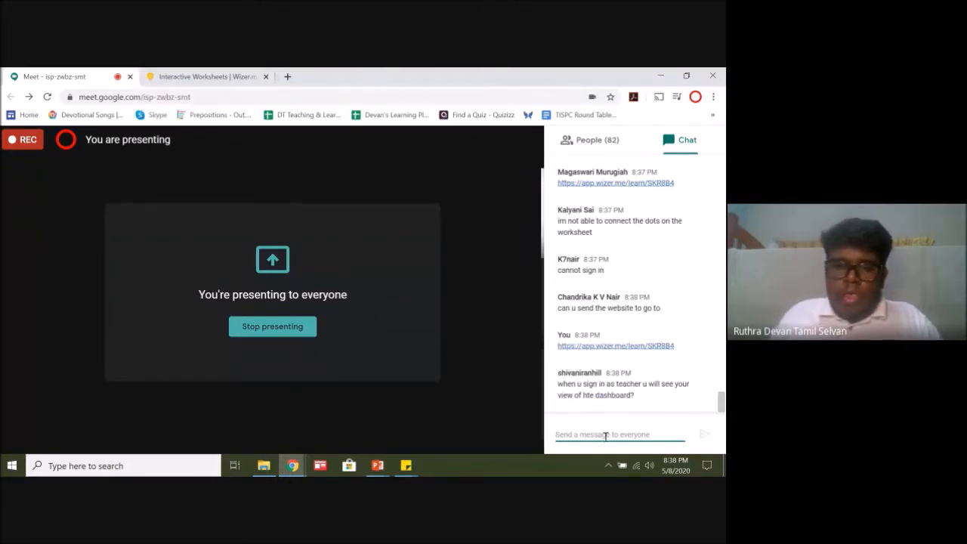
pyautogui.write('yes')
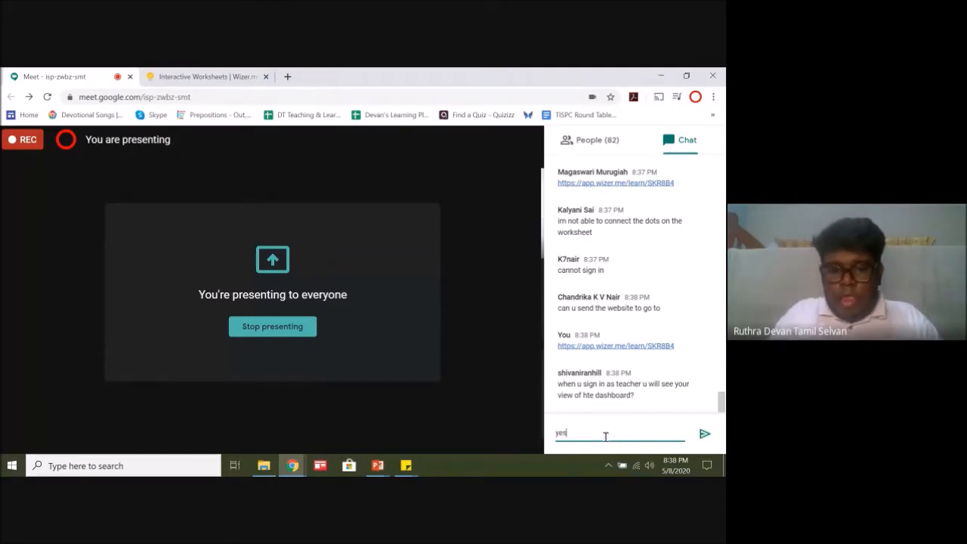
pyautogui.write(' akka')
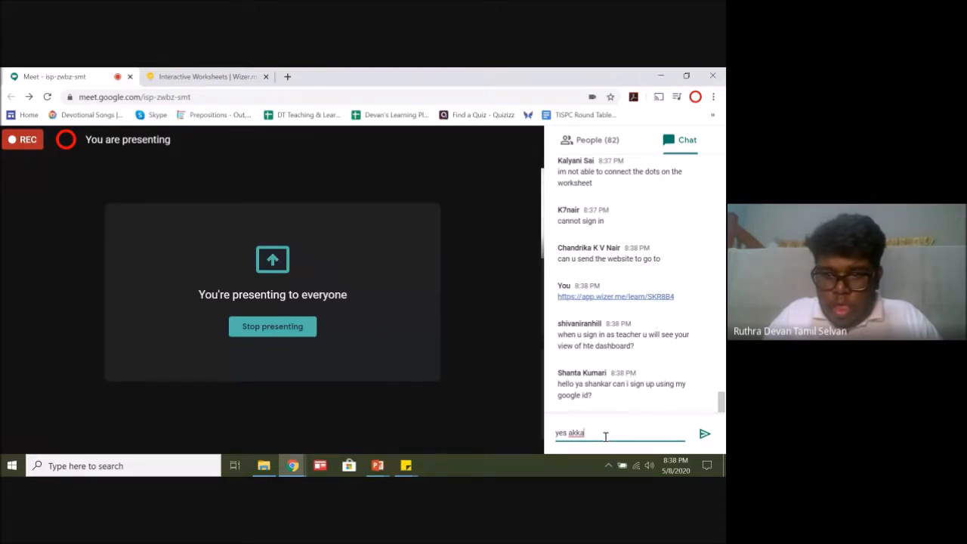
pyautogui.press('Return')
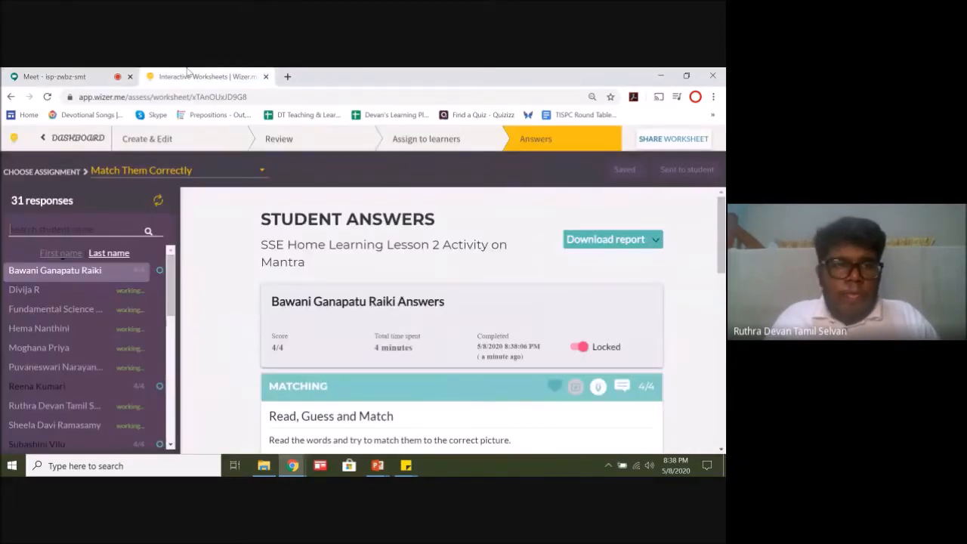
# Step: Reload the student answers in the Wizer worksheet and check the list for further submissions
pyautogui.click(46, 98)
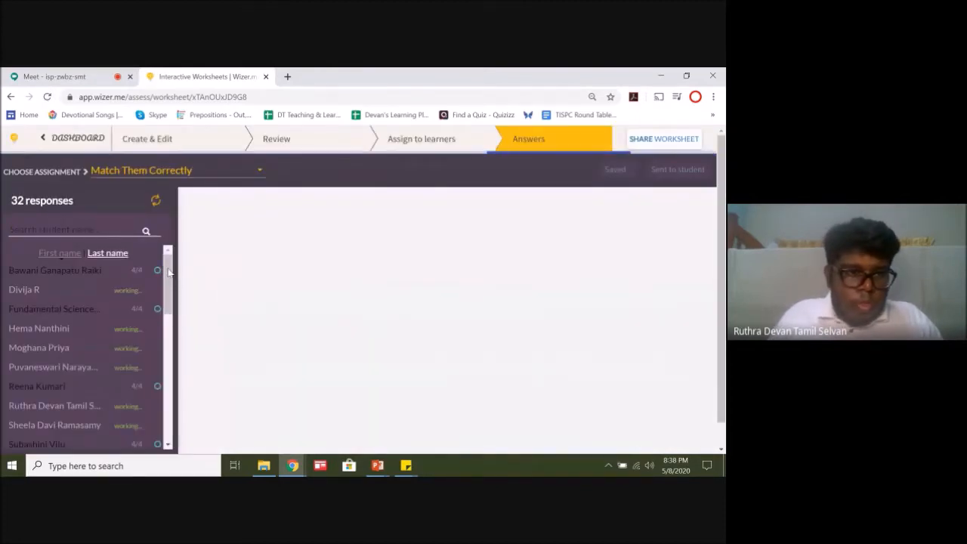
pyautogui.moveTo(172, 278); pyautogui.dragTo(187, 261)
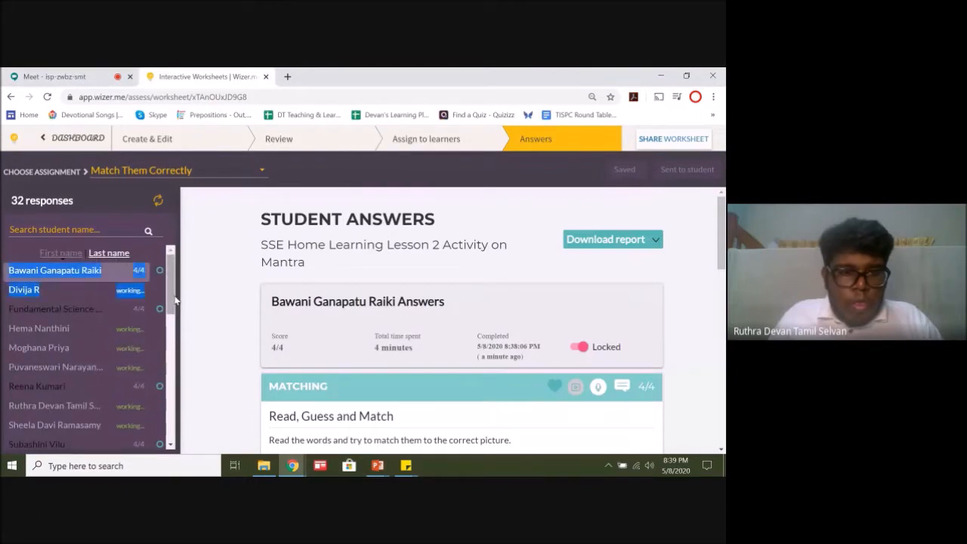
# Step: Reload the Match Them Correctly responses and check the full student list for newly submitted work and scores
pyautogui.moveTo(172, 279); pyautogui.dragTo(143, 249)
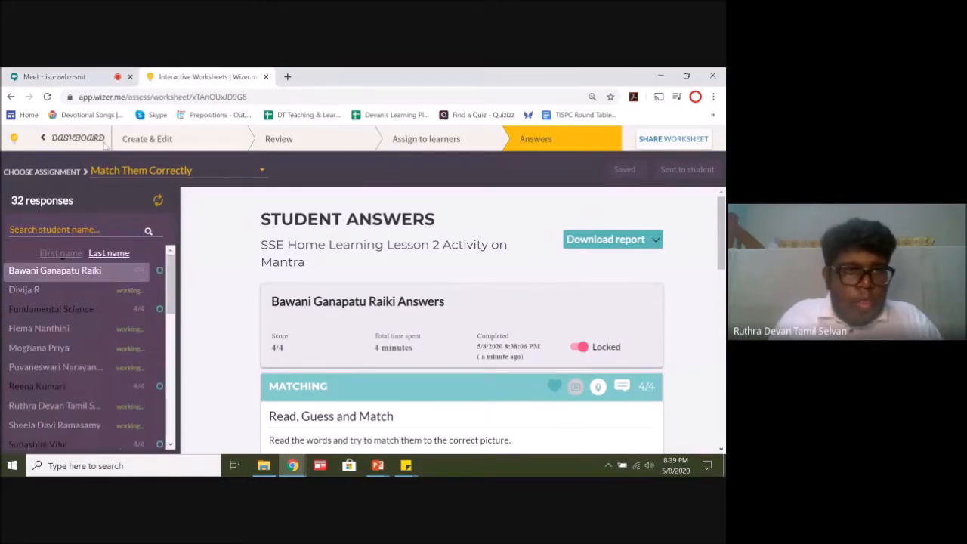
pyautogui.click(47, 99)
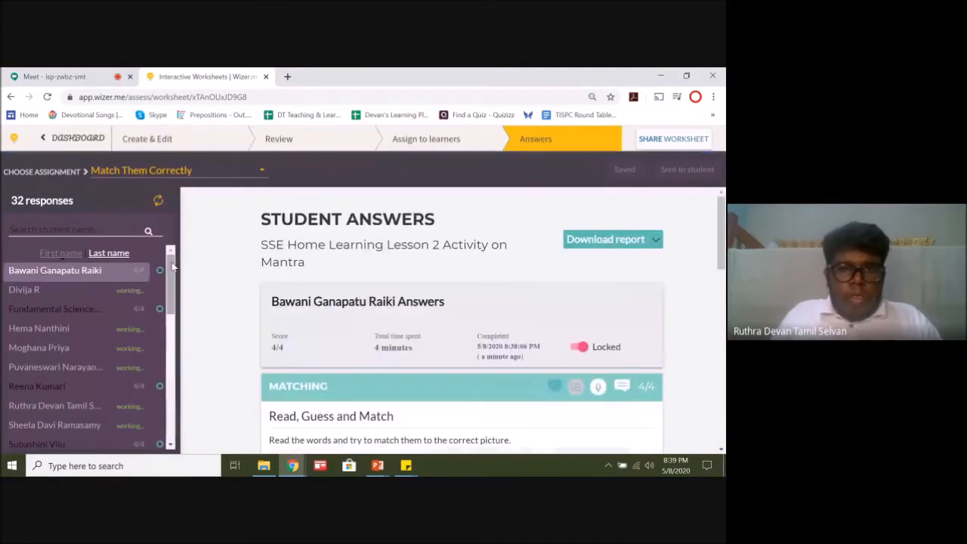
pyautogui.moveTo(172, 279); pyautogui.dragTo(173, 413)
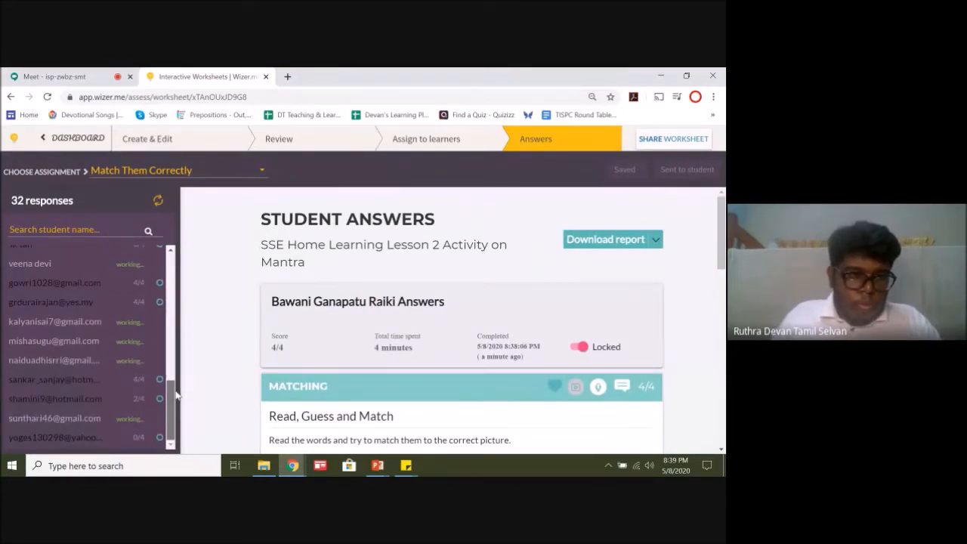
pyautogui.moveTo(175, 394); pyautogui.dragTo(172, 383)
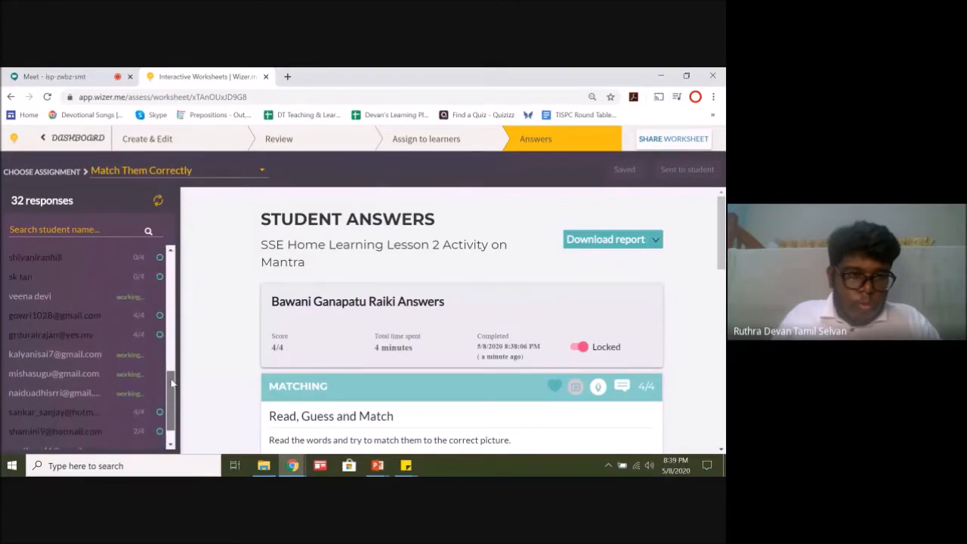
pyautogui.moveTo(172, 383); pyautogui.dragTo(178, 237)
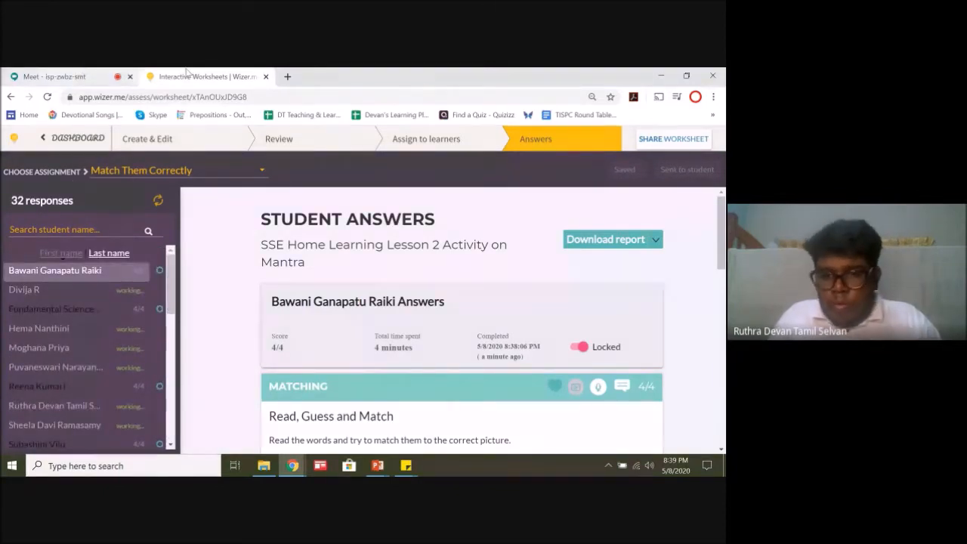
# Step: Switch to the Meet chat and read the participant's question about changing from student to teacher
pyautogui.click(68, 77)
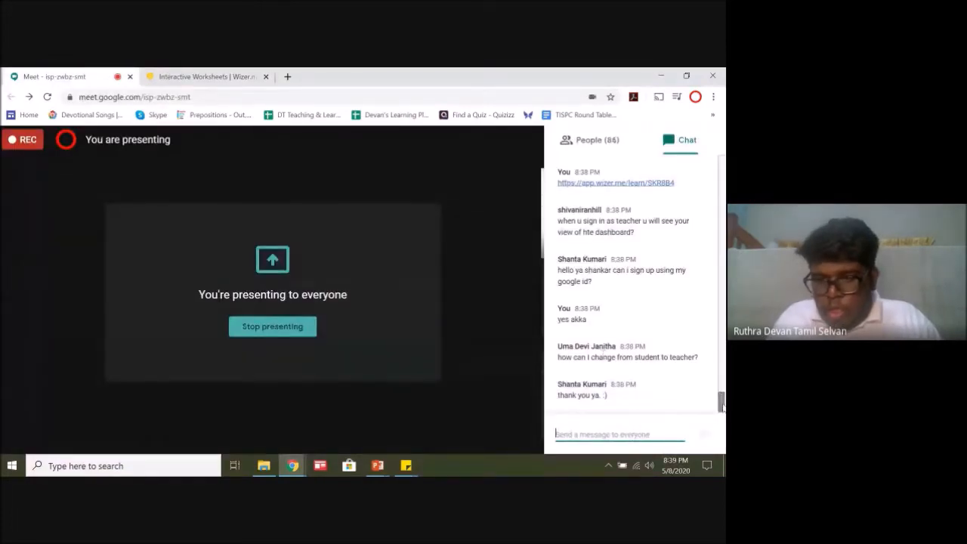
pyautogui.moveTo(697, 358); pyautogui.dragTo(556, 358)
pyautogui.click(665, 340)
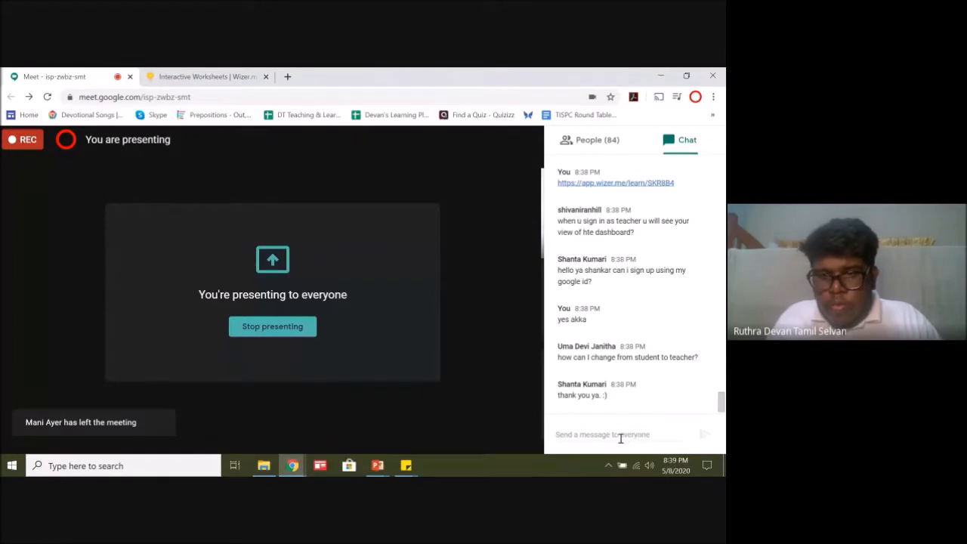
# Step: Check the reloaded Wizer student answers for new submissions, looking at the Google Meet window between checks
pyautogui.click(213, 77)
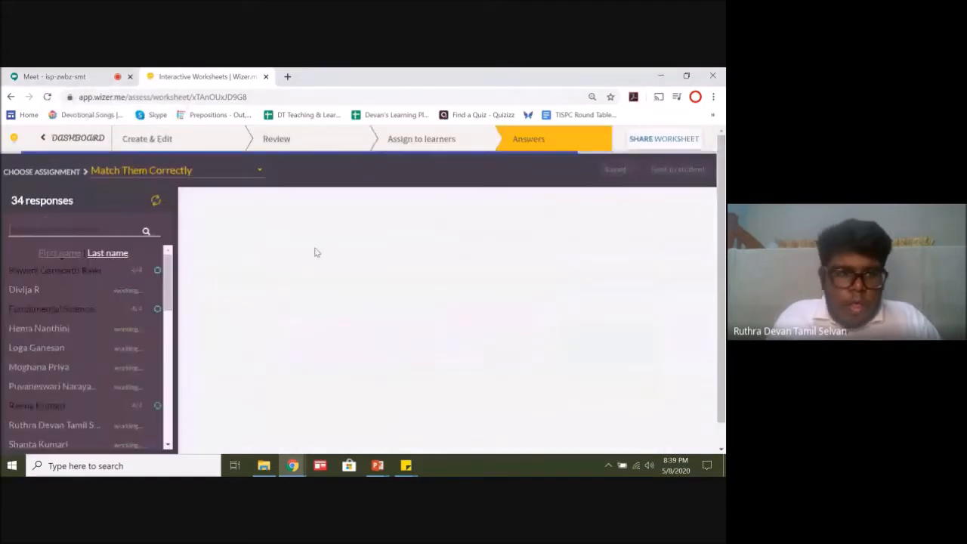
pyautogui.moveTo(171, 265); pyautogui.dragTo(175, 409)
pyautogui.click(61, 75)
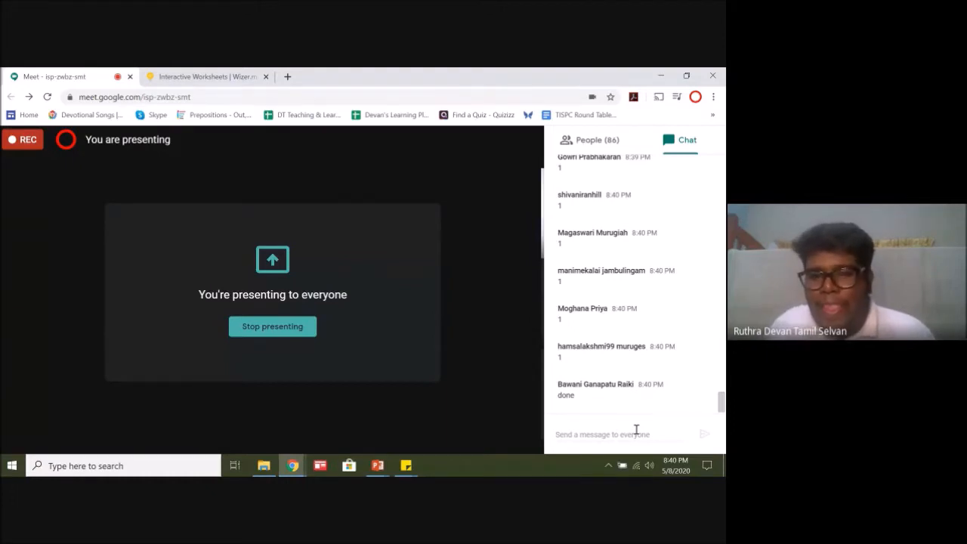
pyautogui.click(172, 75)
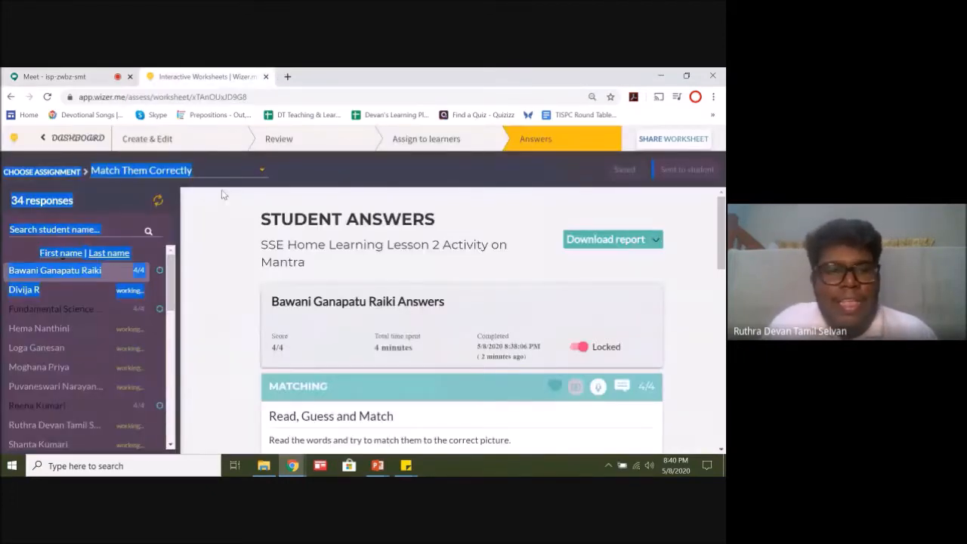
pyautogui.click(48, 97)
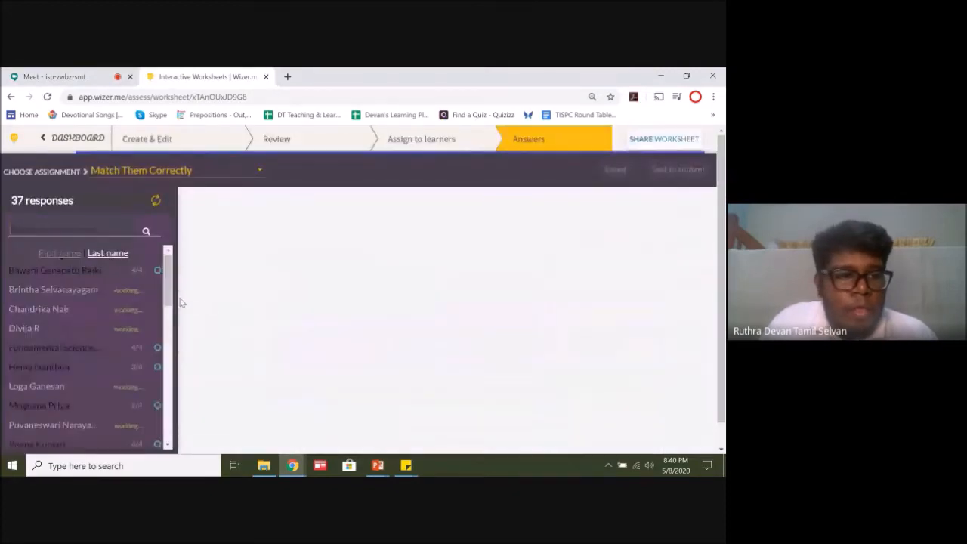
pyautogui.moveTo(171, 266)
pyautogui.mouseDown()
pyautogui.moveTo(171, 439)
pyautogui.moveTo(183, 335)
pyautogui.moveTo(175, 261)
pyautogui.mouseUp()
pyautogui.click(78, 73)
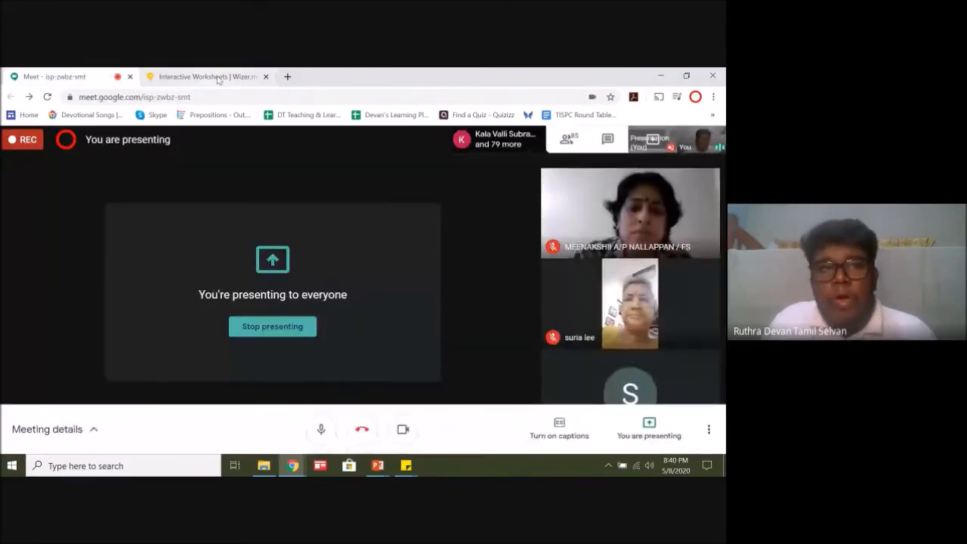
pyautogui.click(218, 78)
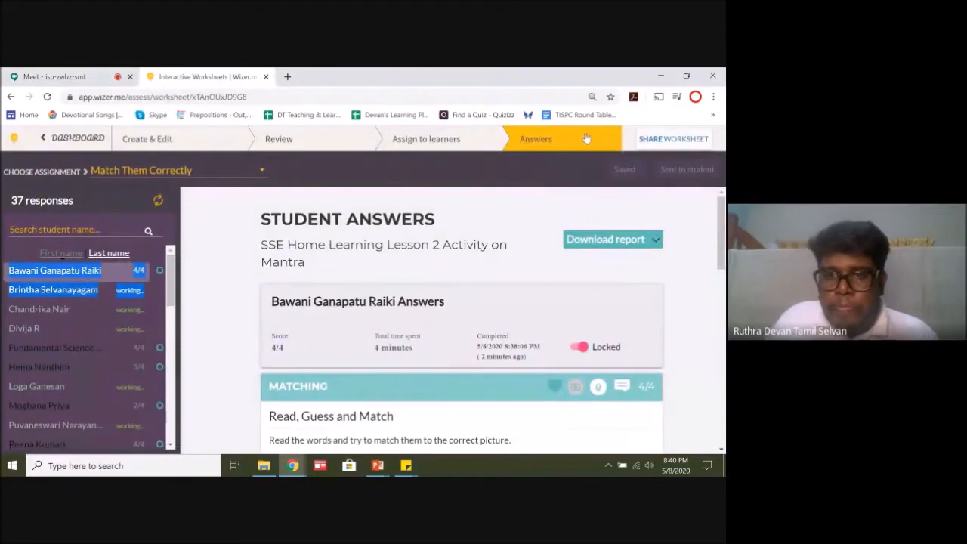
# Step: Open the Wizer dashboard, and read the participants' latest replies in the Meet chat
pyautogui.click(74, 140)
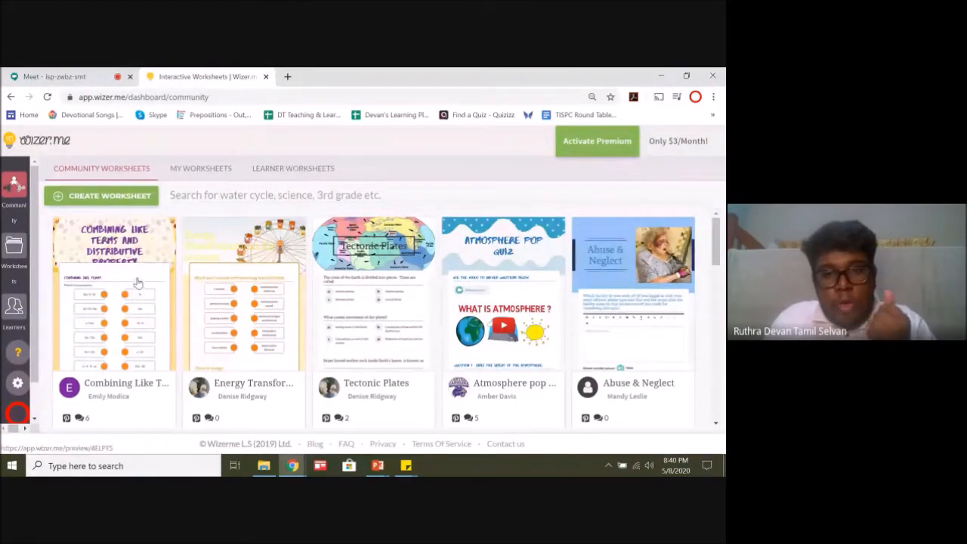
pyautogui.click(53, 76)
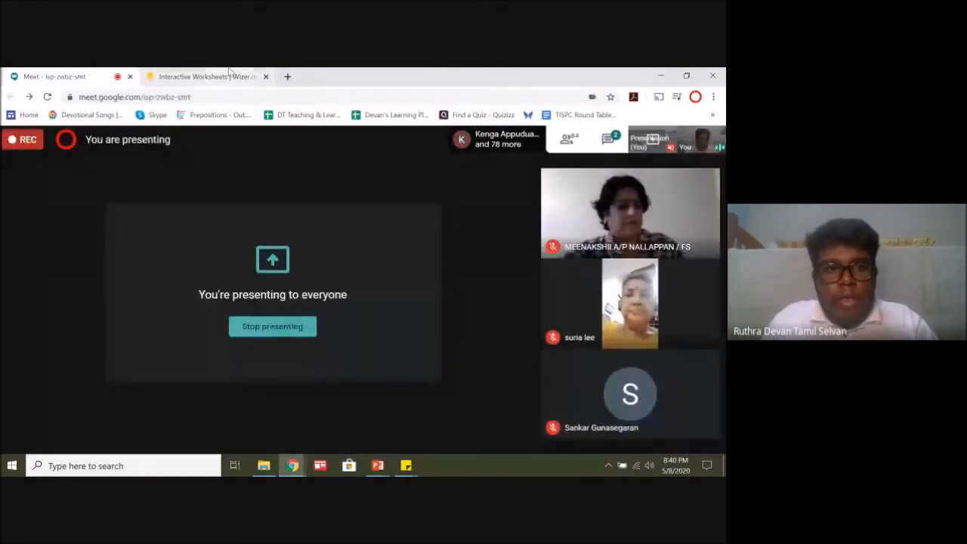
pyautogui.click(213, 72)
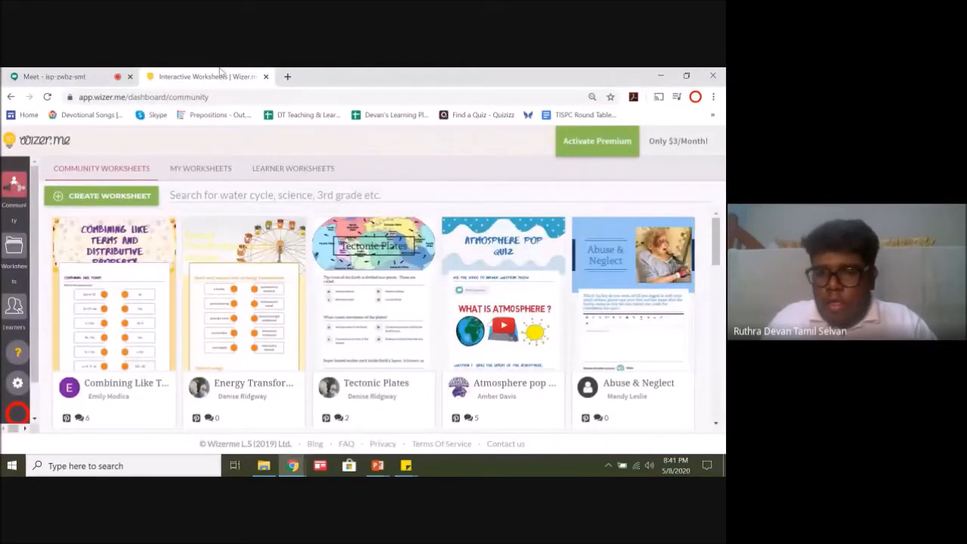
pyautogui.click(83, 76)
pyautogui.click(608, 140)
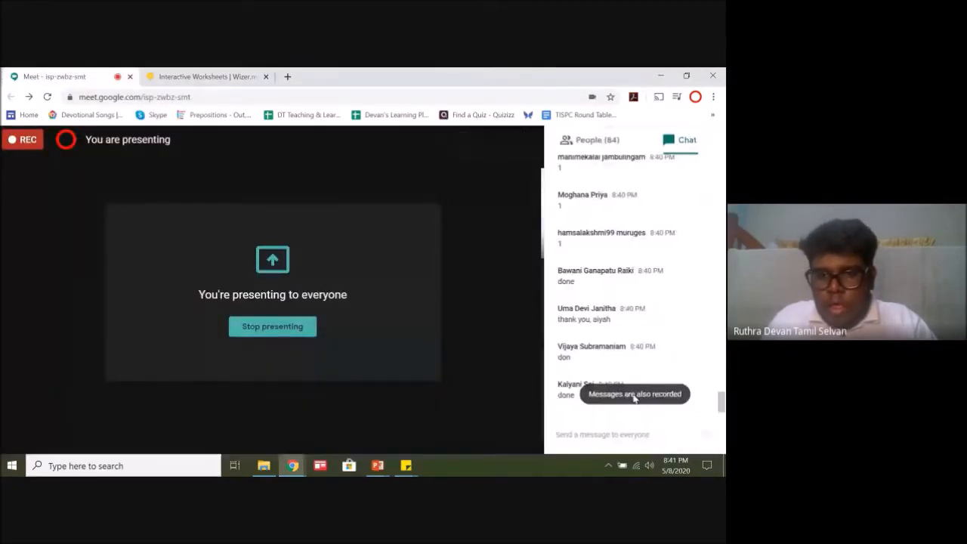
# Step: Return to the Wizer dashboard and create a new worksheet
pyautogui.click(218, 73)
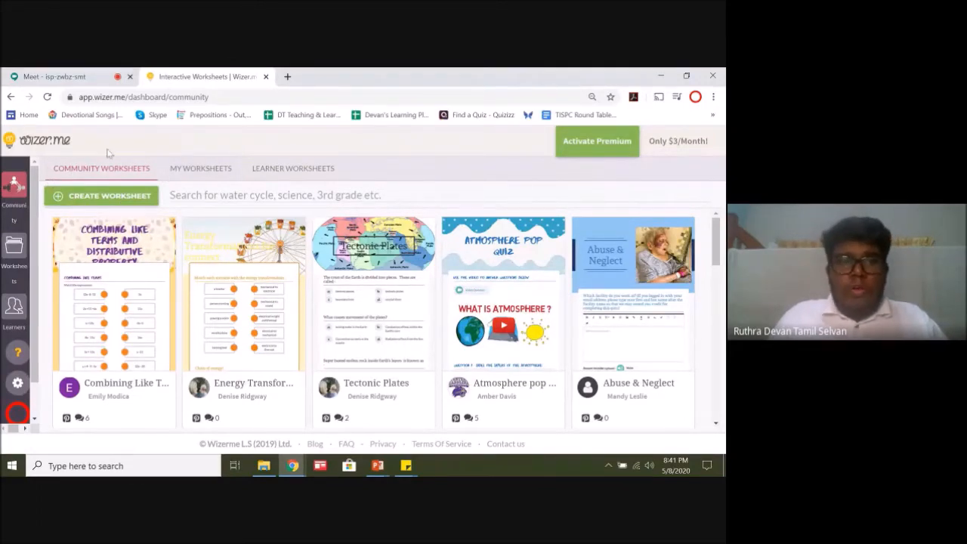
pyautogui.click(97, 198)
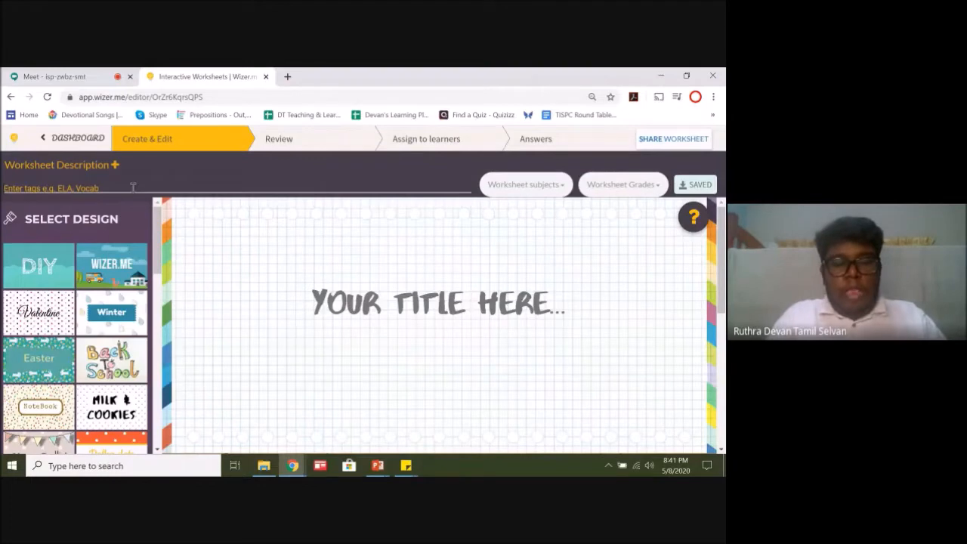
# Step: Try to tag the new worksheet with SSE, and remove the suggested tag passe compose
pyautogui.click(133, 186)
pyautogui.write('s')
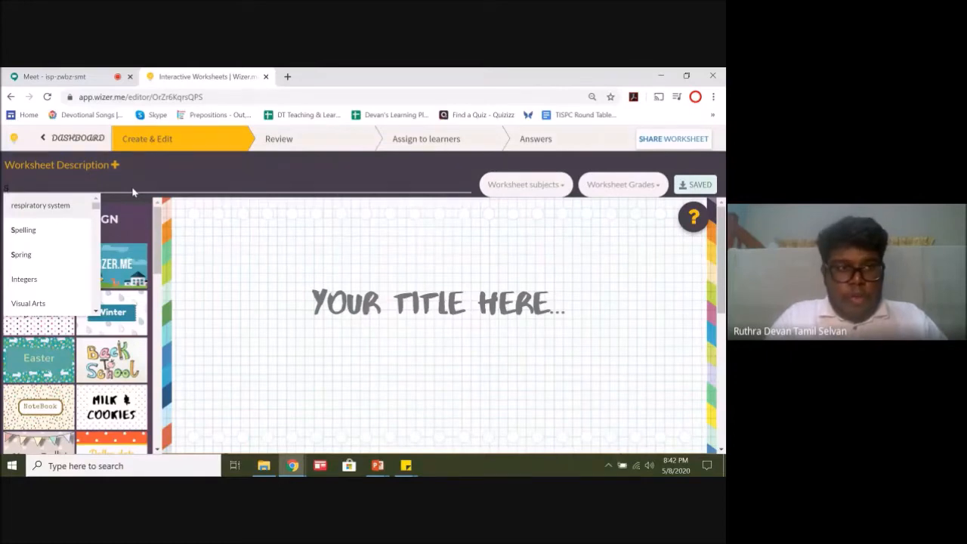
pyautogui.write('s')
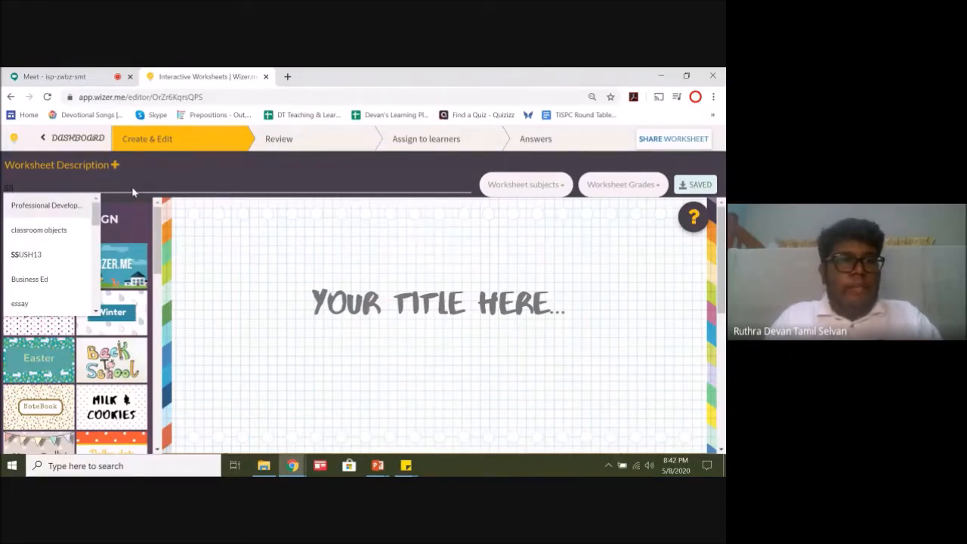
pyautogui.write('e')
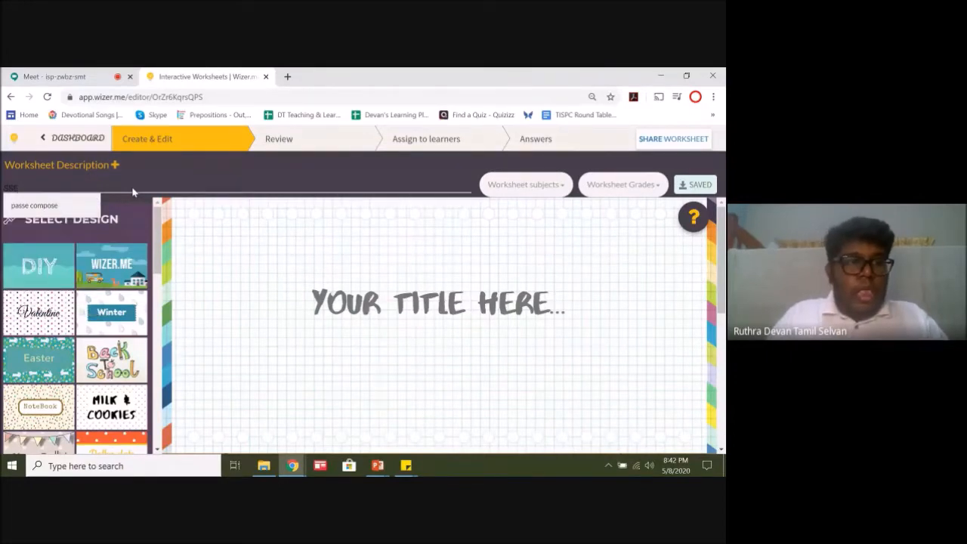
pyautogui.press('Return')
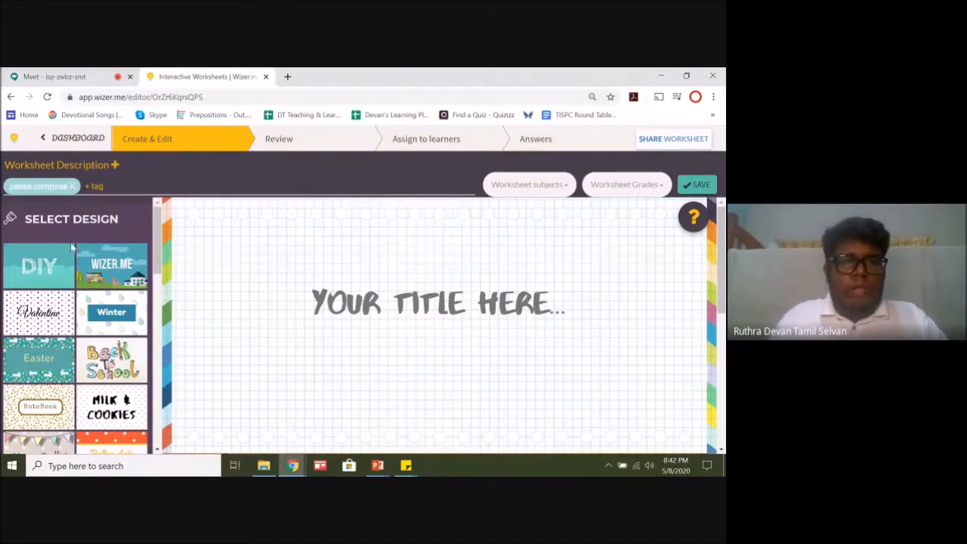
pyautogui.click(74, 186)
pyautogui.write('sse')
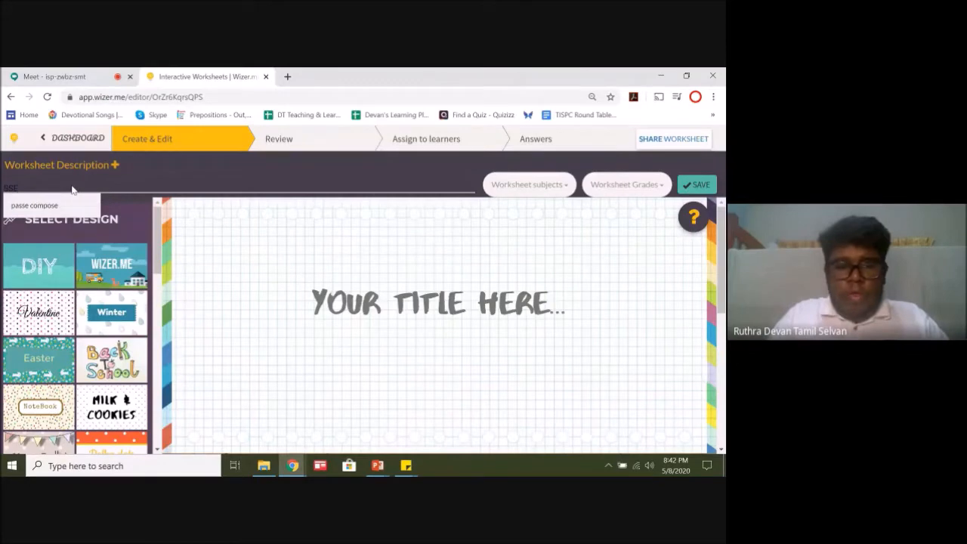
pyautogui.click(34, 189)
pyautogui.click(33, 188)
pyautogui.click(34, 201)
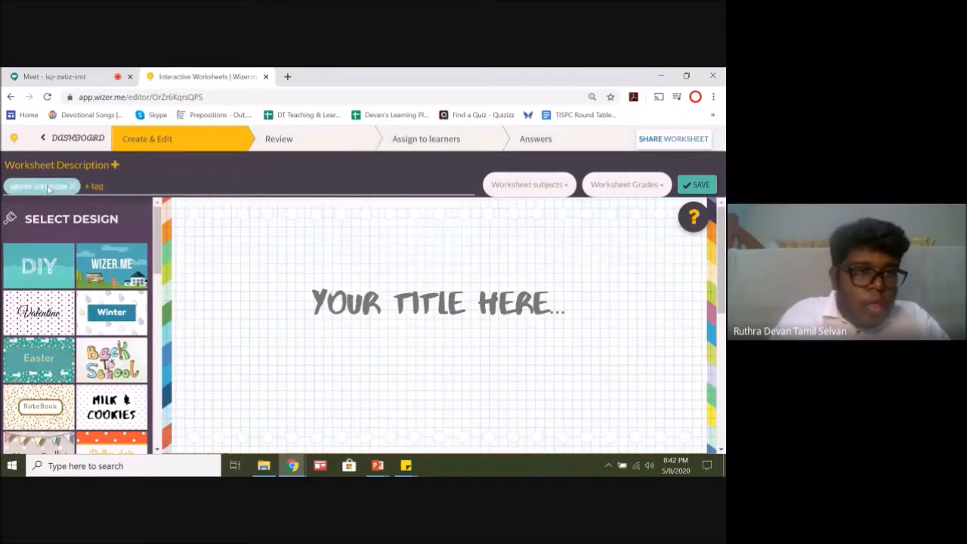
pyautogui.click(72, 186)
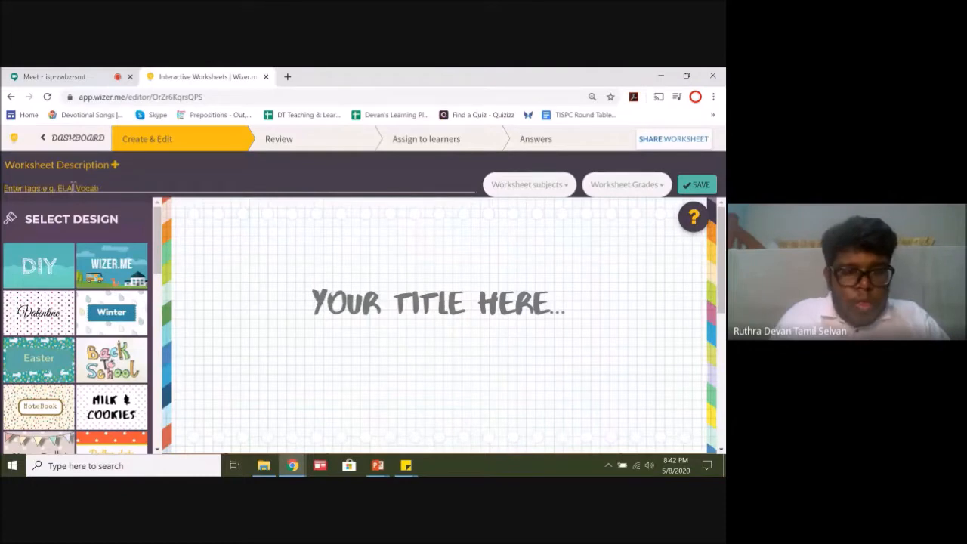
# Step: Add the custom tag SSE Group 1 to the new worksheet
pyautogui.click(73, 188)
pyautogui.write('pas')
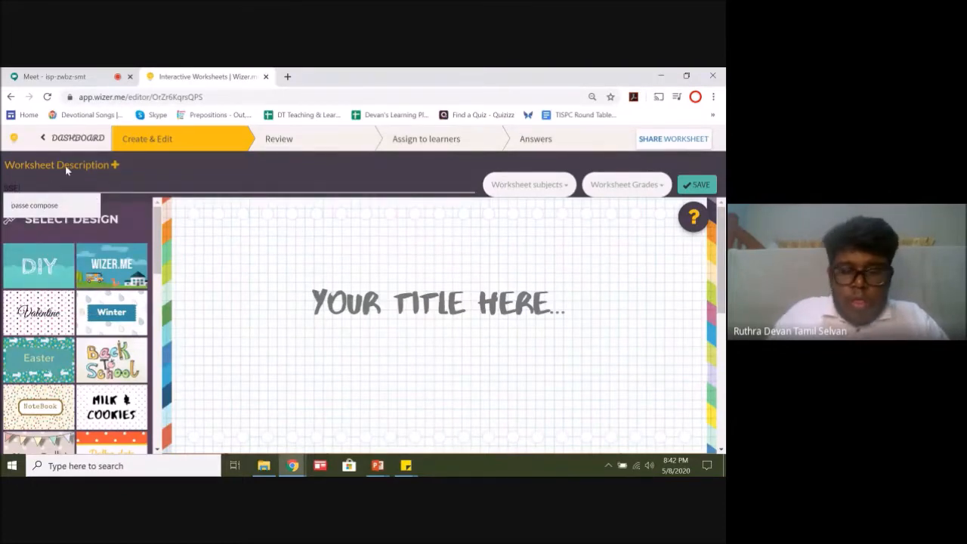
pyautogui.write(' Gro')
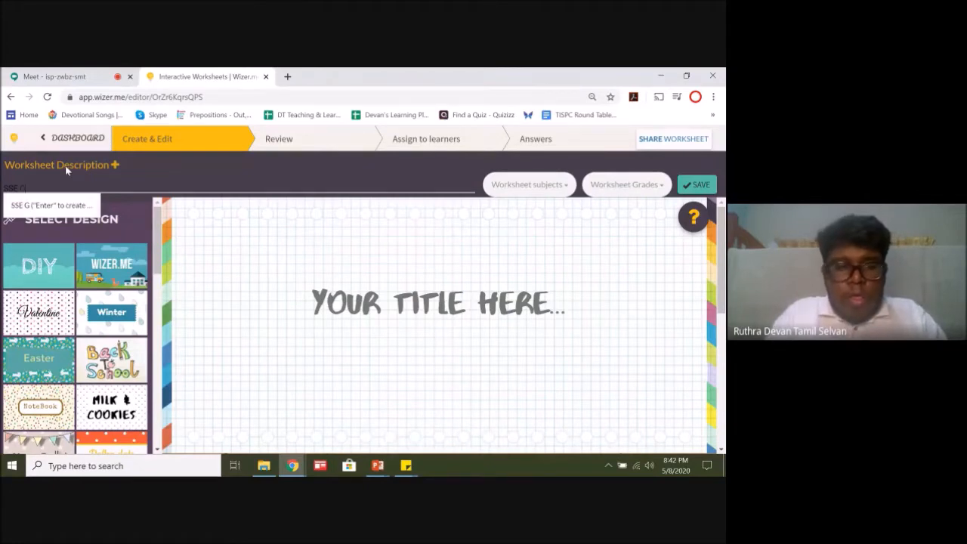
pyautogui.press('BackSpace')
pyautogui.press('BackSpace')
pyautogui.press('BackSpace')
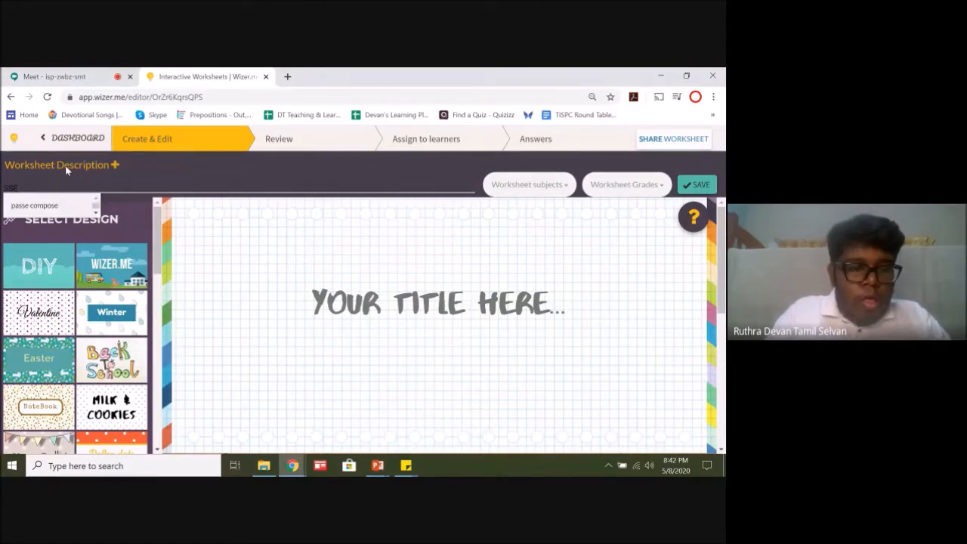
pyautogui.write('Group')
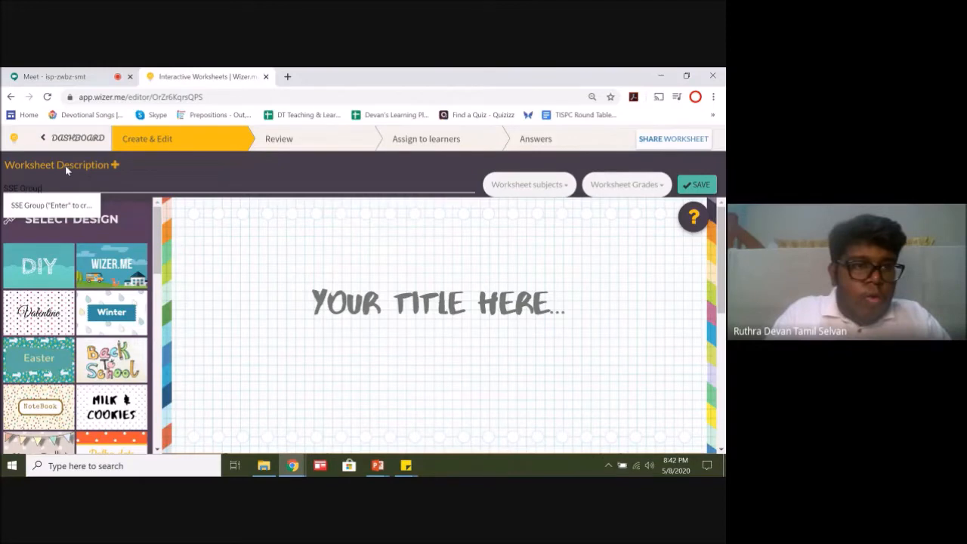
pyautogui.write(' 1')
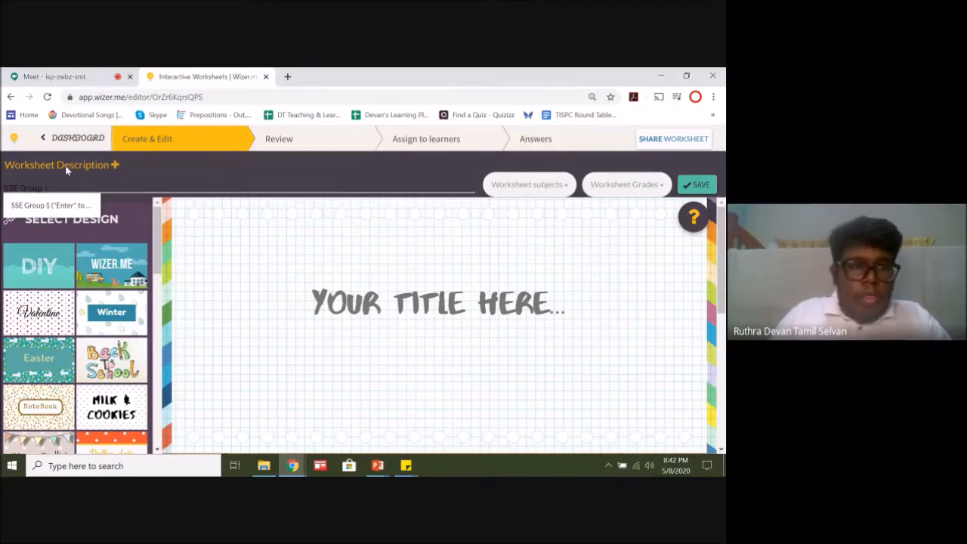
pyautogui.press('Return')
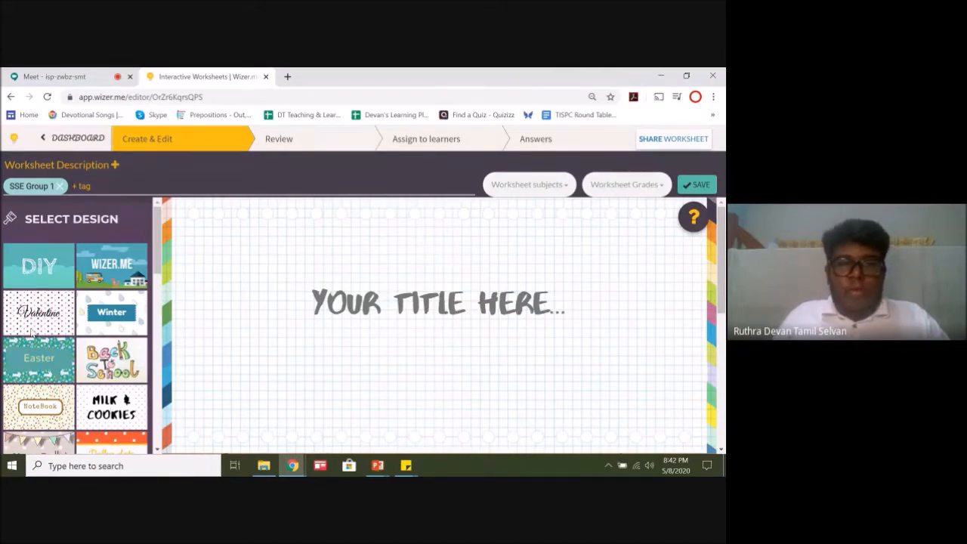
# Step: Set the worksheet title to SSE GROUP 1
pyautogui.click(431, 308)
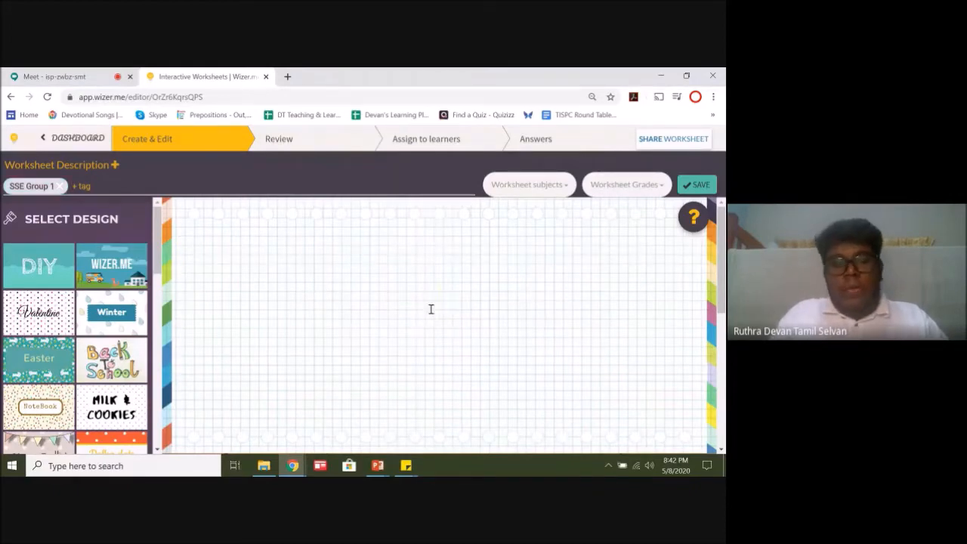
pyautogui.write('SSE')
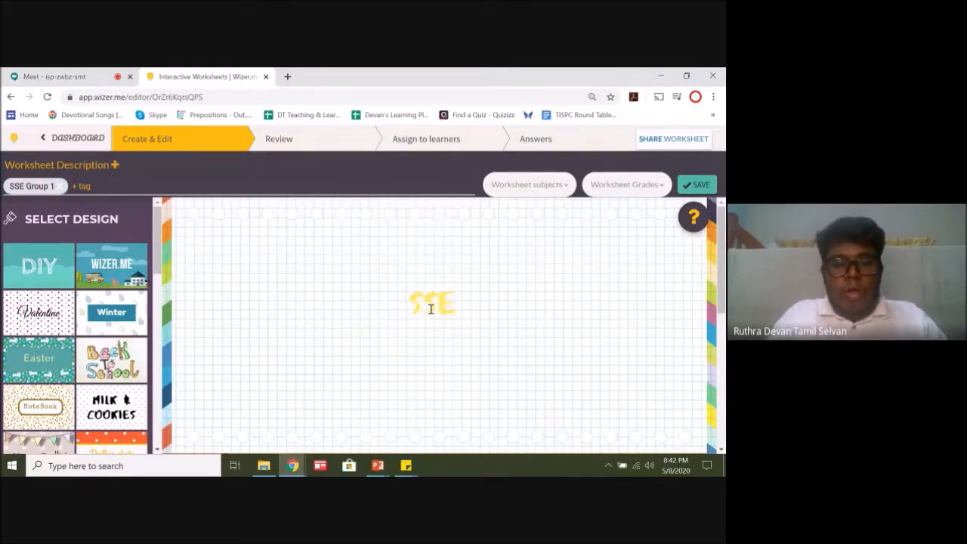
pyautogui.write(' GROUP 1')
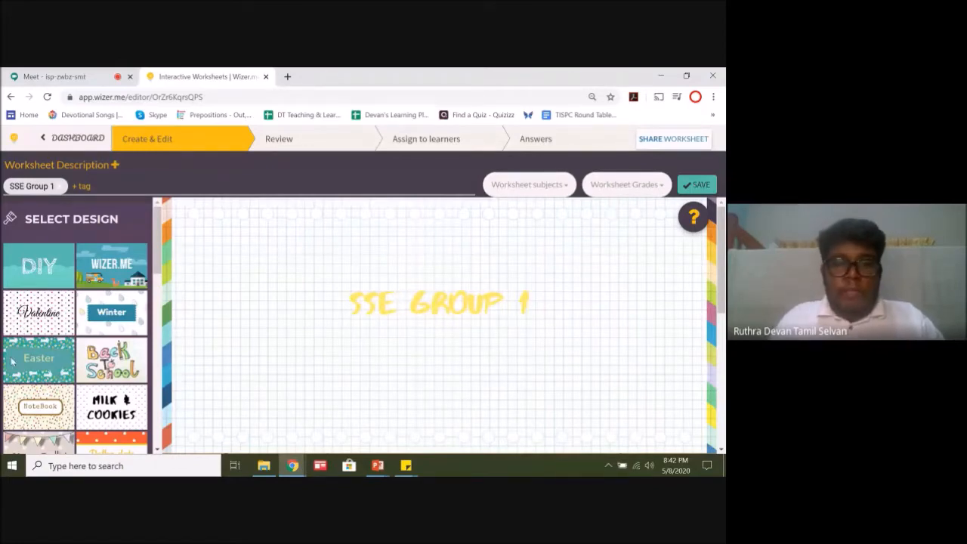
# Step: Add a Matching task to the worksheet
pyautogui.moveTo(158, 227)
pyautogui.mouseDown()
pyautogui.moveTo(161, 264)
pyautogui.moveTo(163, 225)
pyautogui.mouseUp()
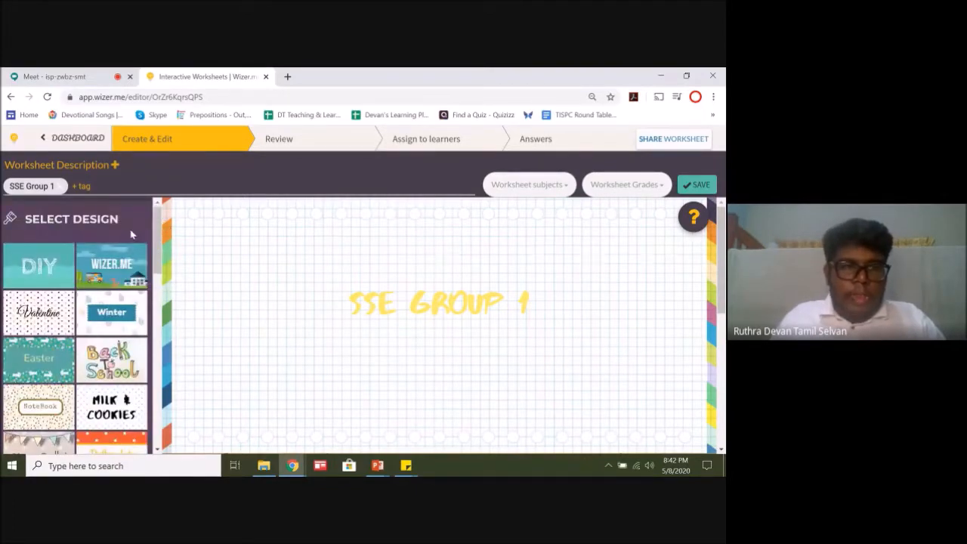
pyautogui.moveTo(158, 226); pyautogui.dragTo(154, 412)
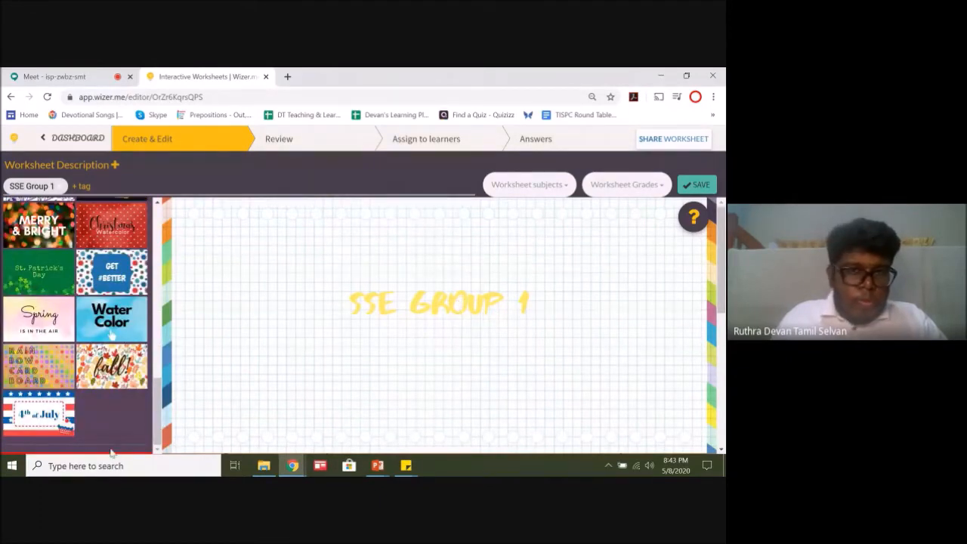
pyautogui.scroll(-3, 438, 340)
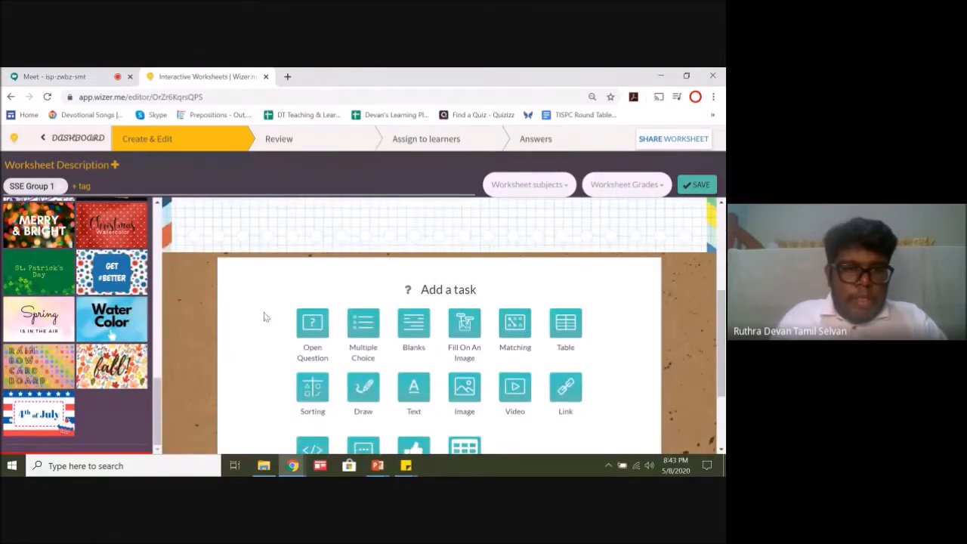
pyautogui.moveTo(158, 386); pyautogui.dragTo(161, 455)
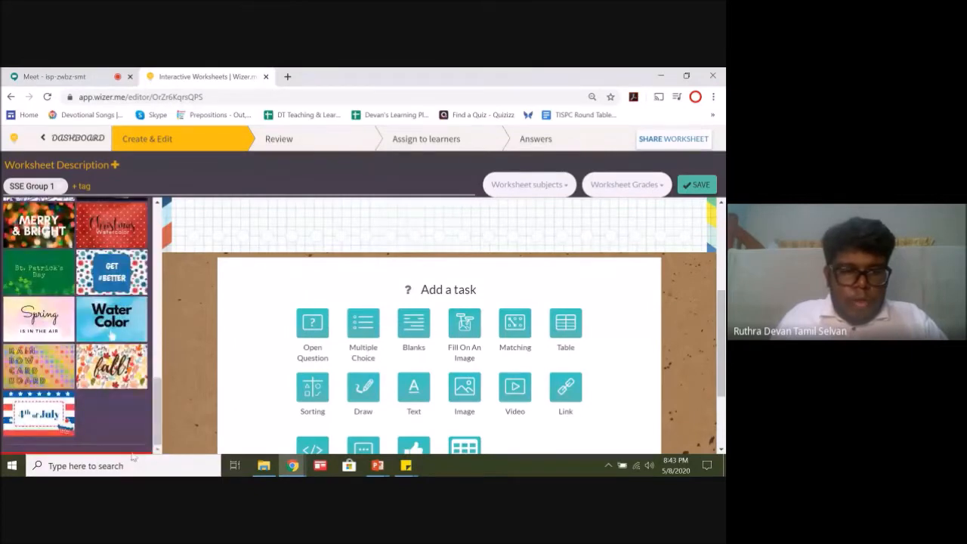
pyautogui.moveTo(723, 353); pyautogui.dragTo(722, 315)
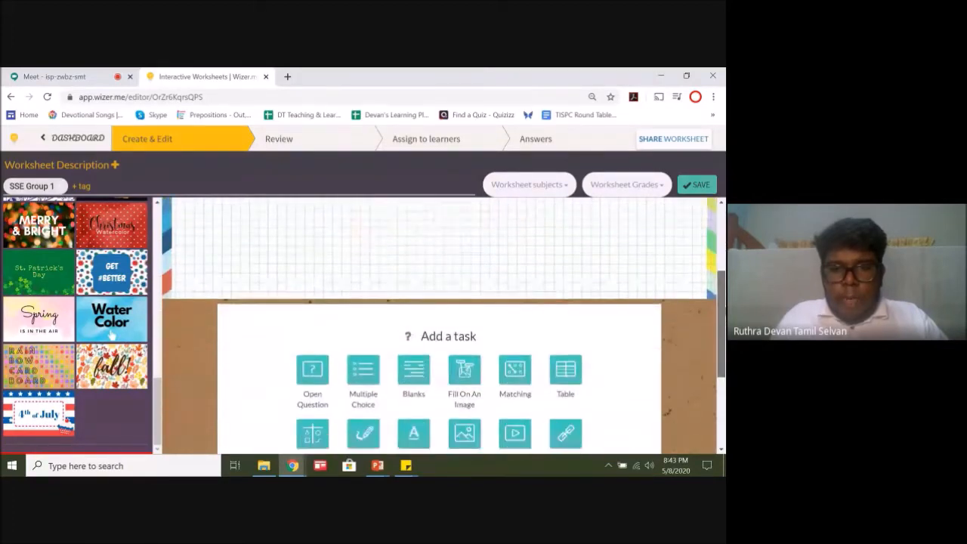
pyautogui.scroll(-2, 306, 279)
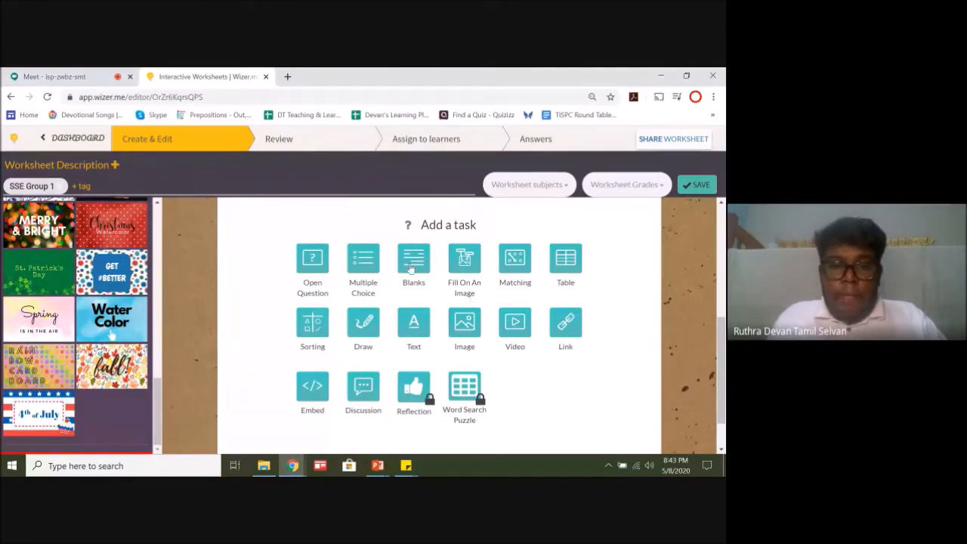
pyautogui.click(518, 266)
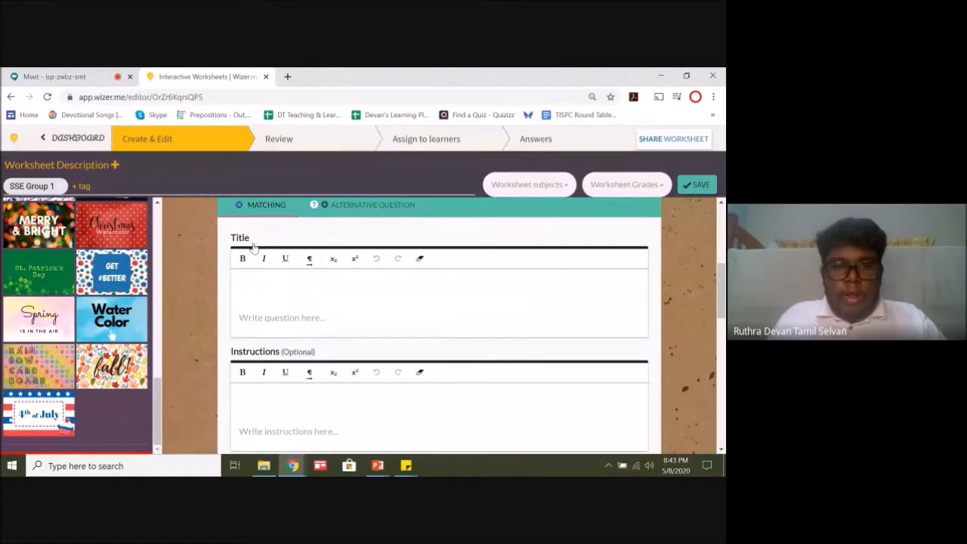
# Step: Set the matching task's title to "Matching Activity for Group 1"
pyautogui.scroll(-2, 287, 251)
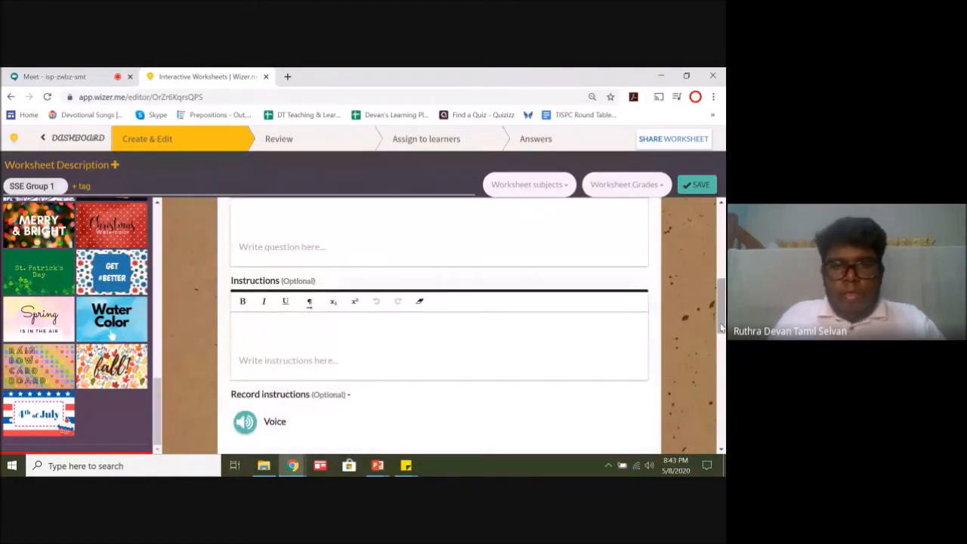
pyautogui.moveTo(720, 333); pyautogui.dragTo(720, 302)
pyautogui.click(277, 395)
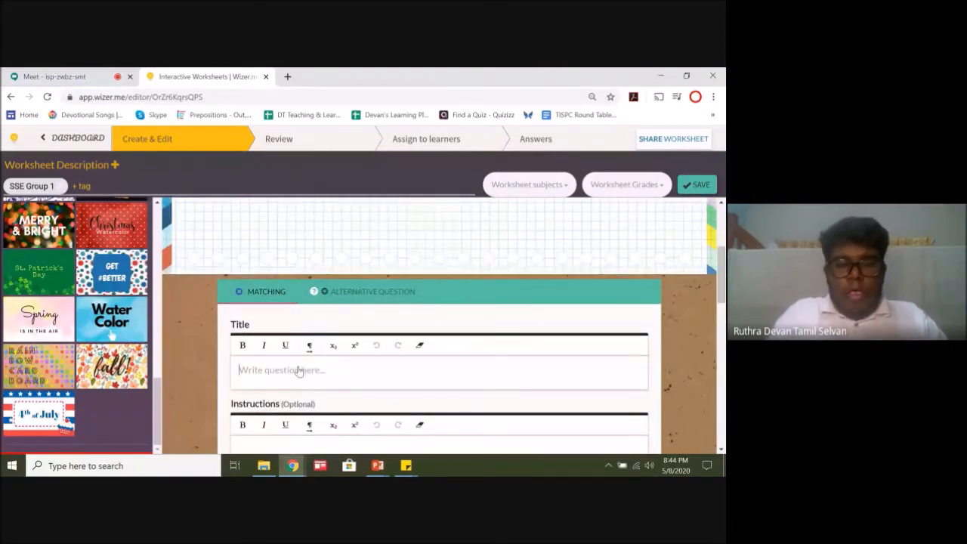
pyautogui.write('Match')
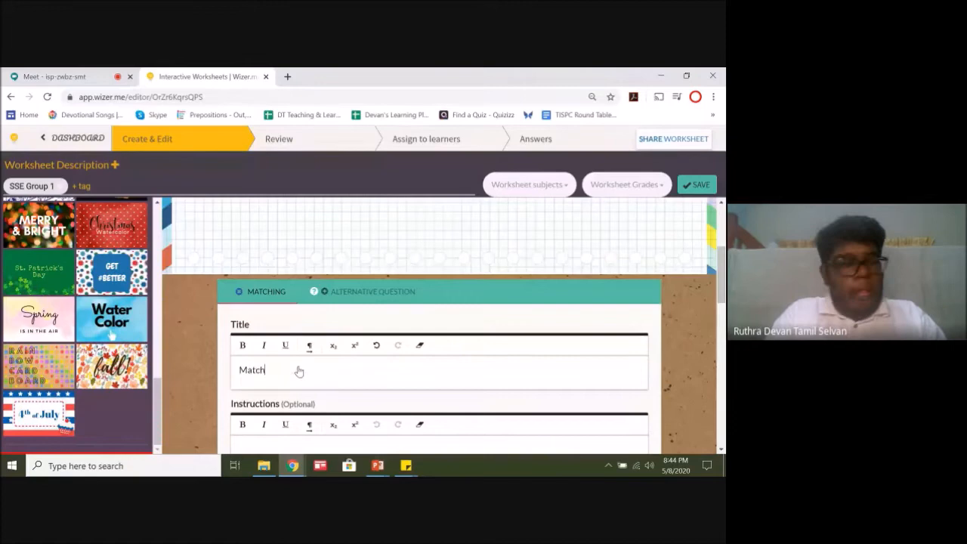
pyautogui.write('ing Activity')
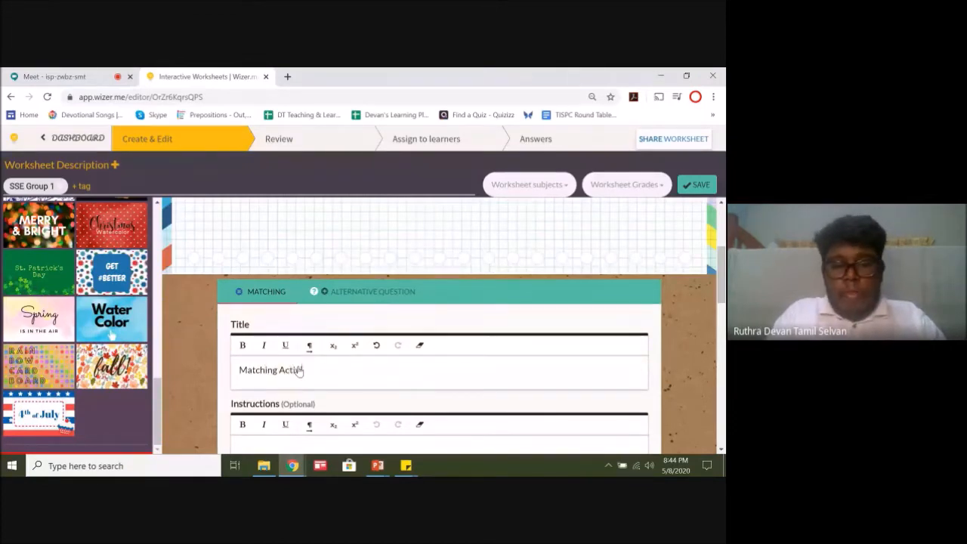
pyautogui.write(' for')
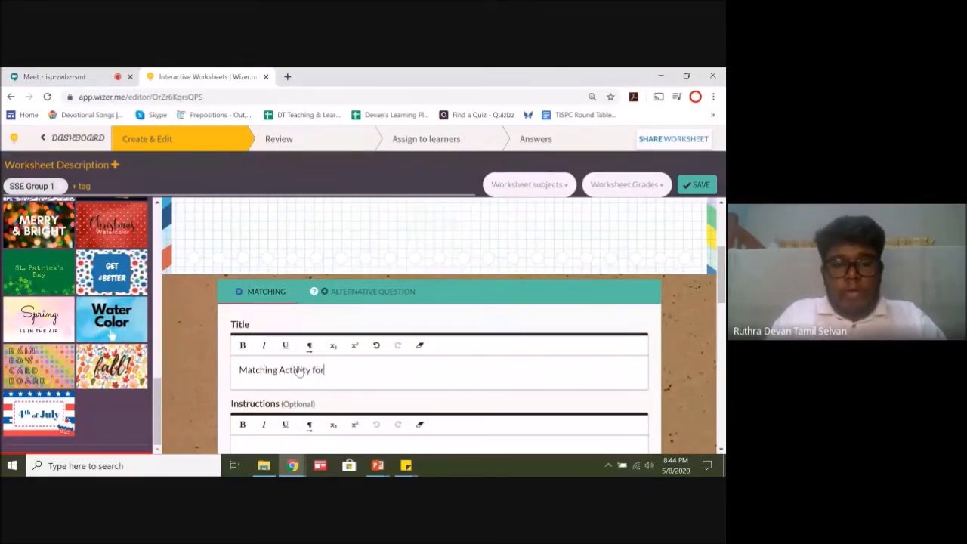
pyautogui.write(' Group')
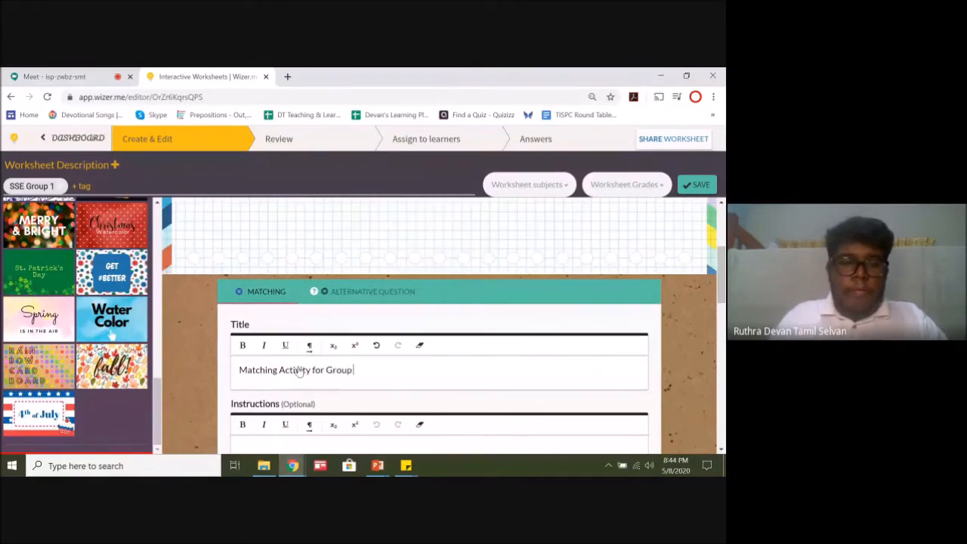
pyautogui.write(' 1')
# Step: Enter the matching task's instructions as "Please match accordingly to the shape seen"
pyautogui.scroll(-2, 295, 368)
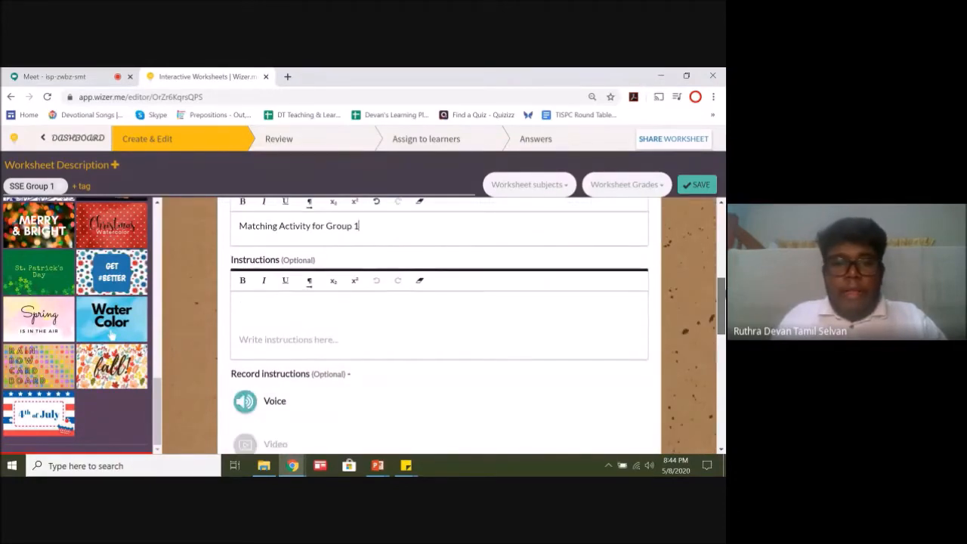
pyautogui.doubleClick(292, 346)
pyautogui.click(323, 328)
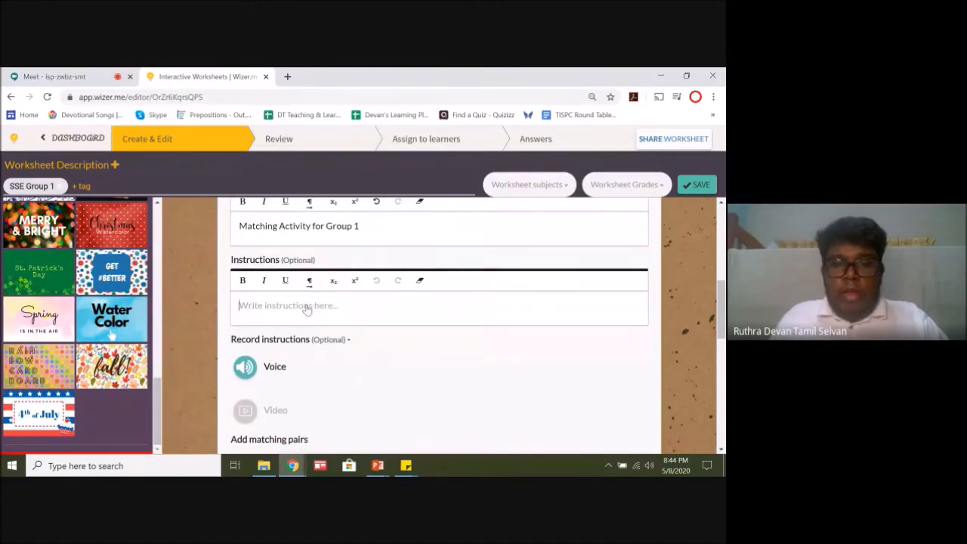
pyautogui.write('Please match ac')
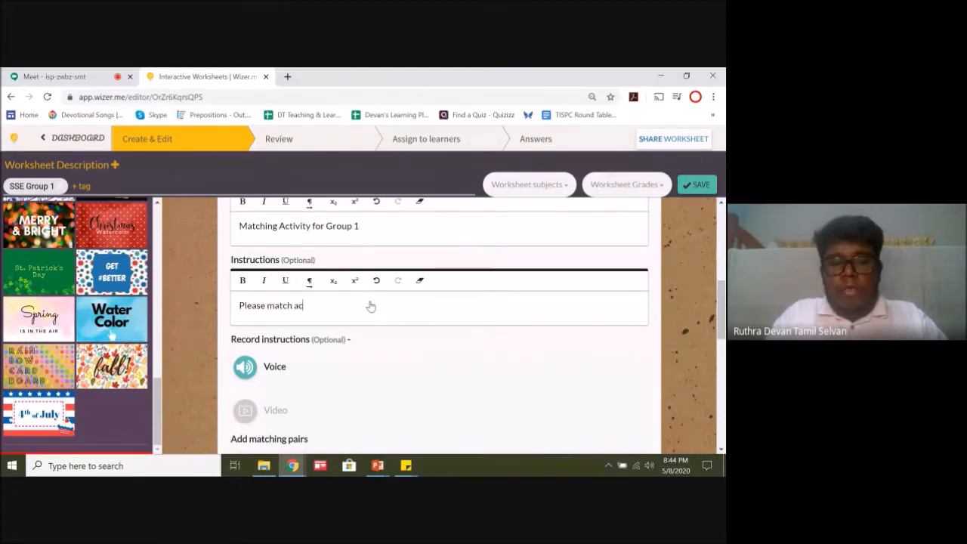
pyautogui.write('cordingly to the')
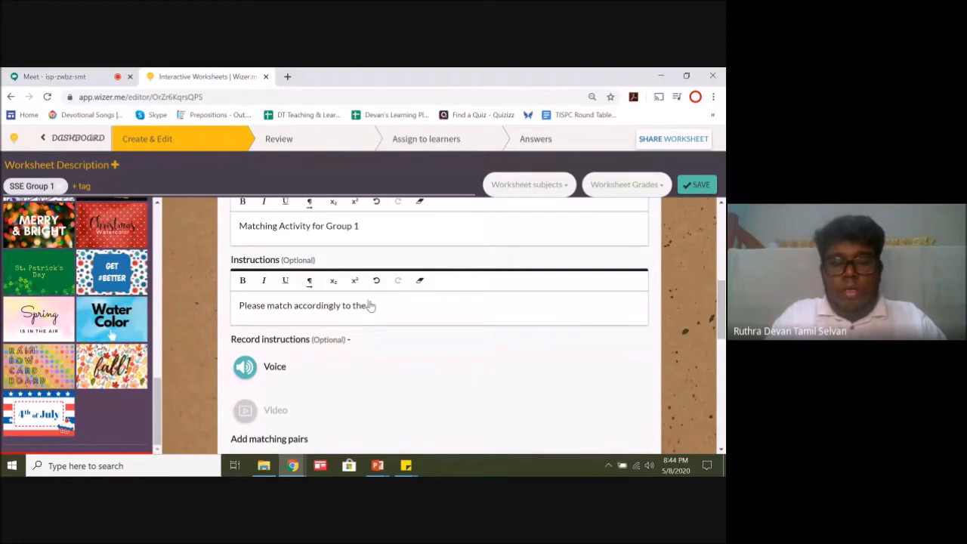
pyautogui.write(' shape')
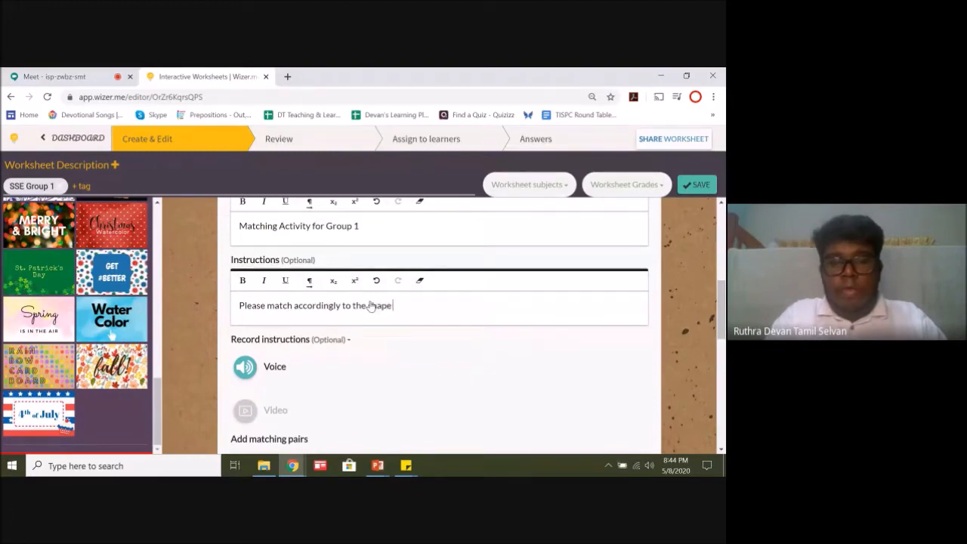
pyautogui.write(' seen')
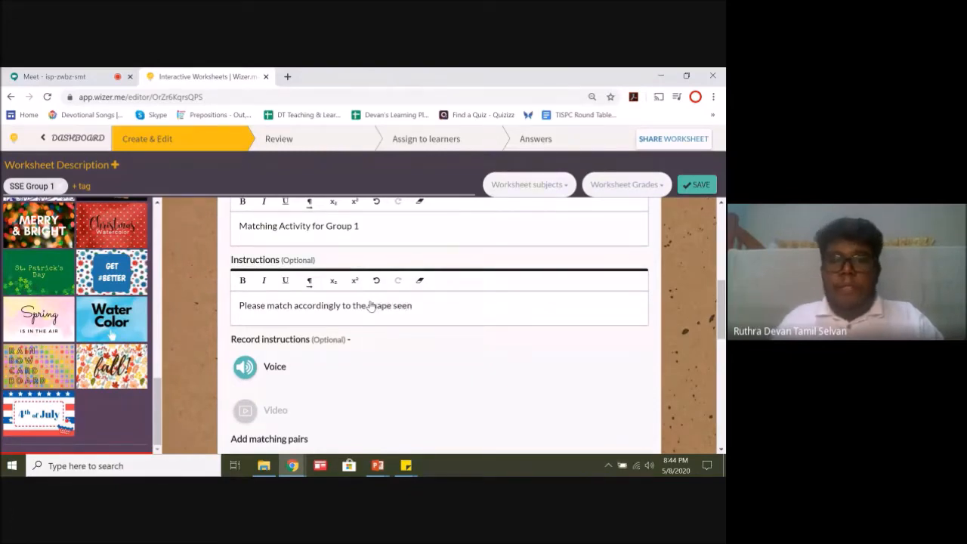
pyautogui.scroll(-3, 669, 308)
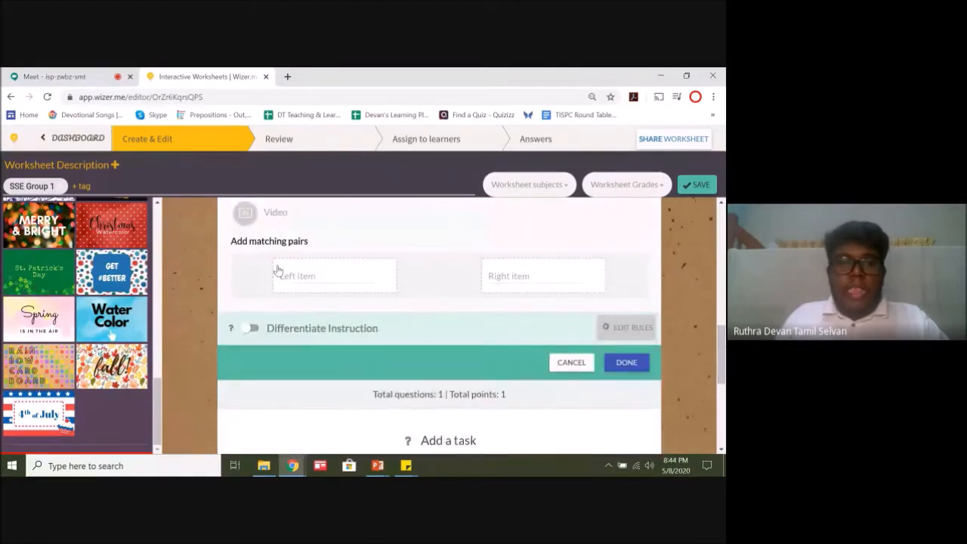
pyautogui.click(347, 277)
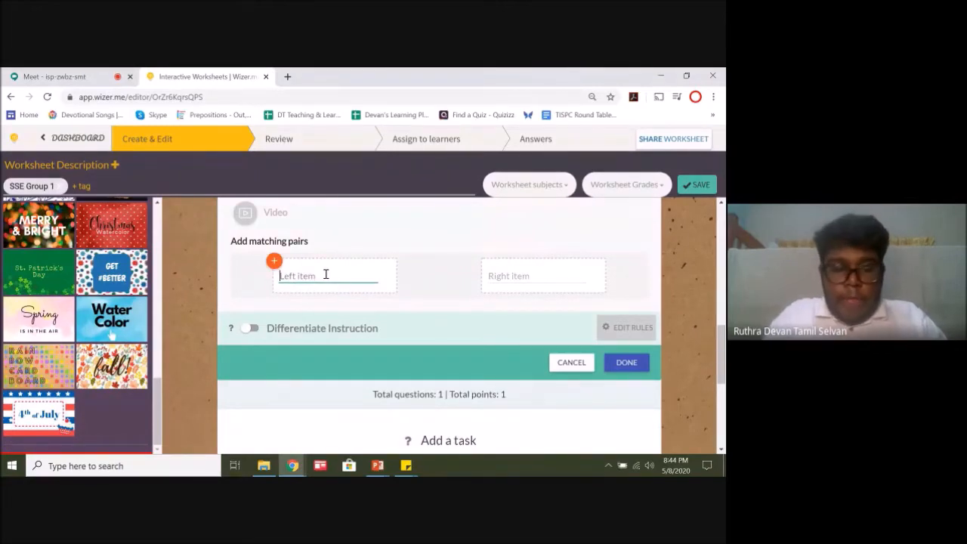
pyautogui.write('Sq')
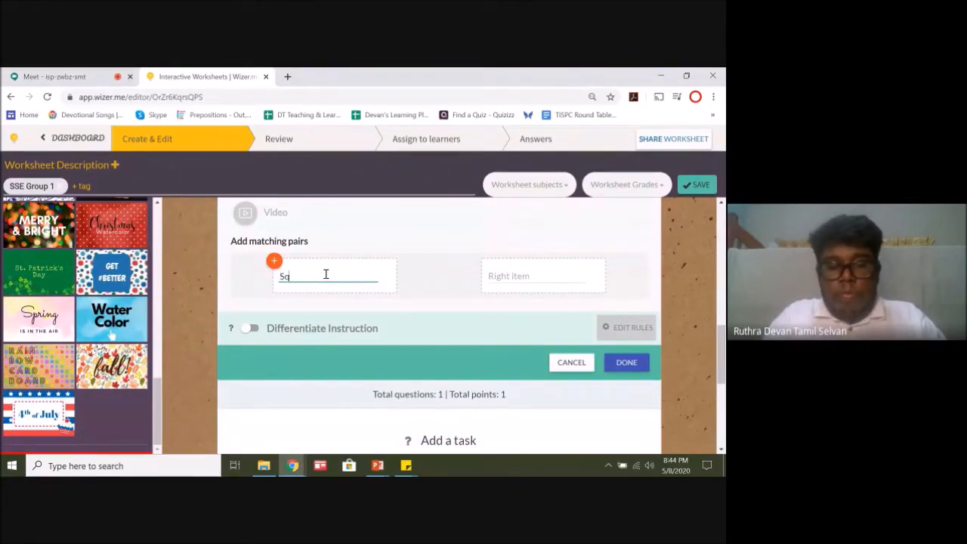
pyautogui.write('uare')
pyautogui.moveTo(319, 281); pyautogui.dragTo(249, 284)
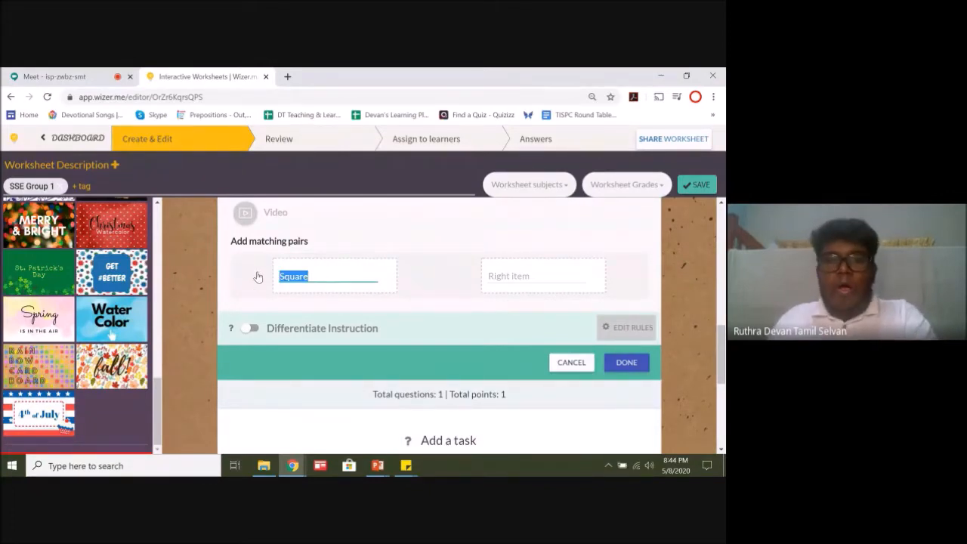
pyautogui.press('BackSpace')
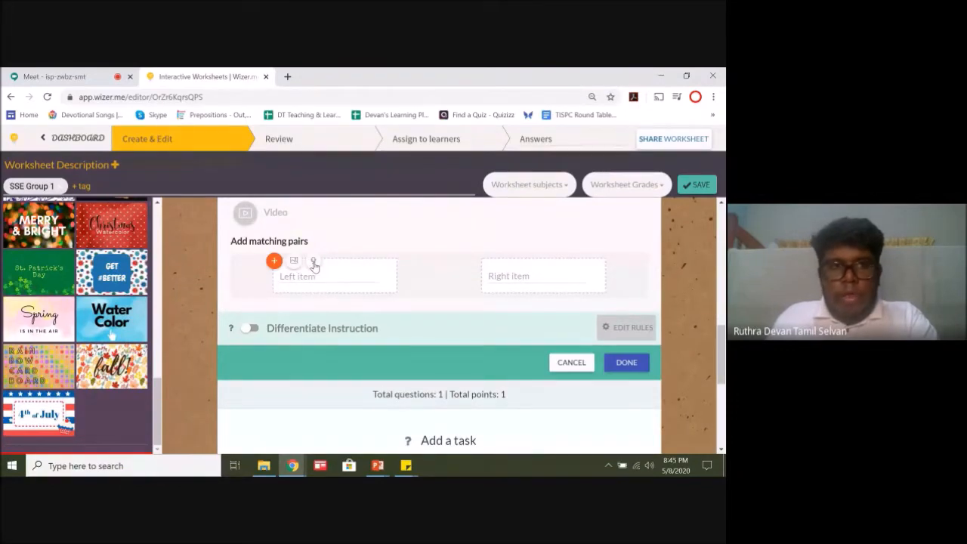
# Step: Switch to the Google Meet call and check the chat for participants' replies
pyautogui.click(30, 76)
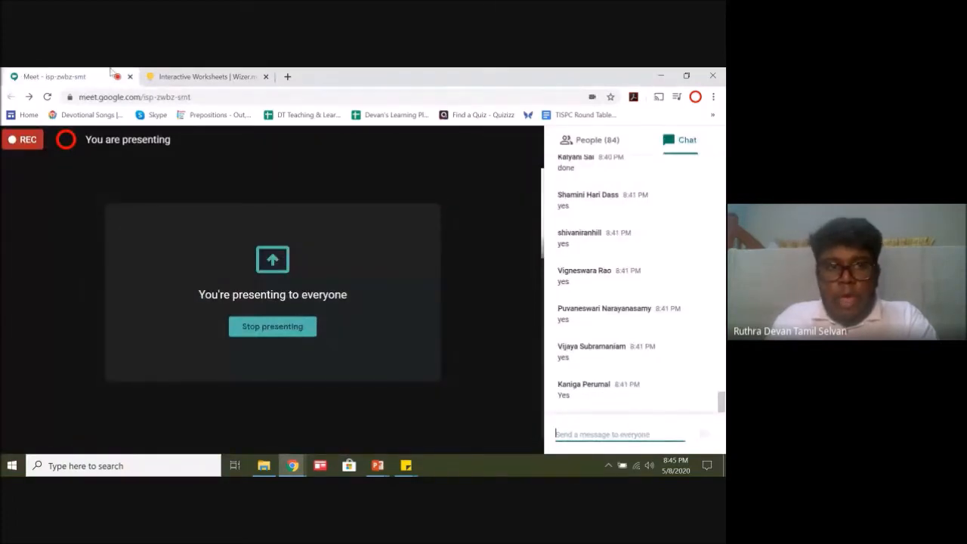
pyautogui.click(204, 77)
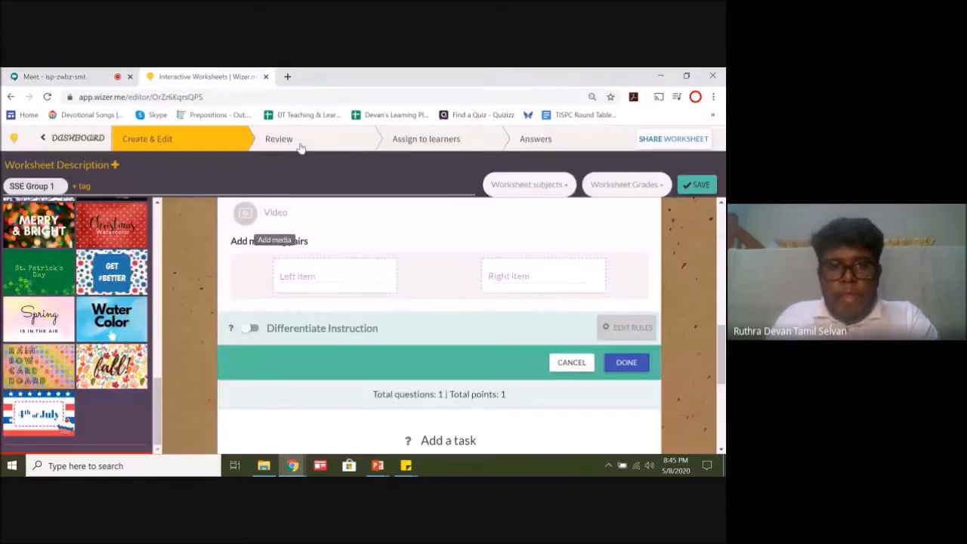
pyautogui.click(302, 276)
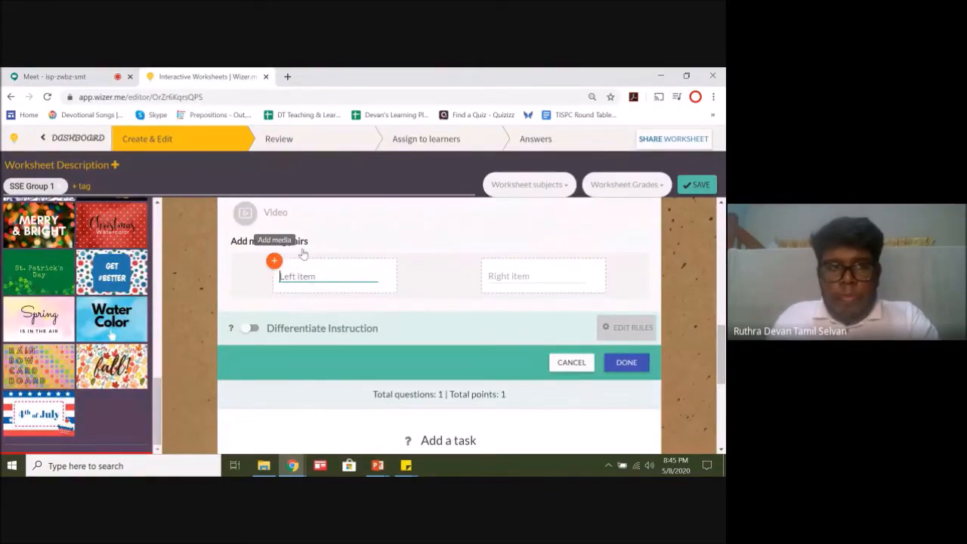
pyautogui.click(56, 71)
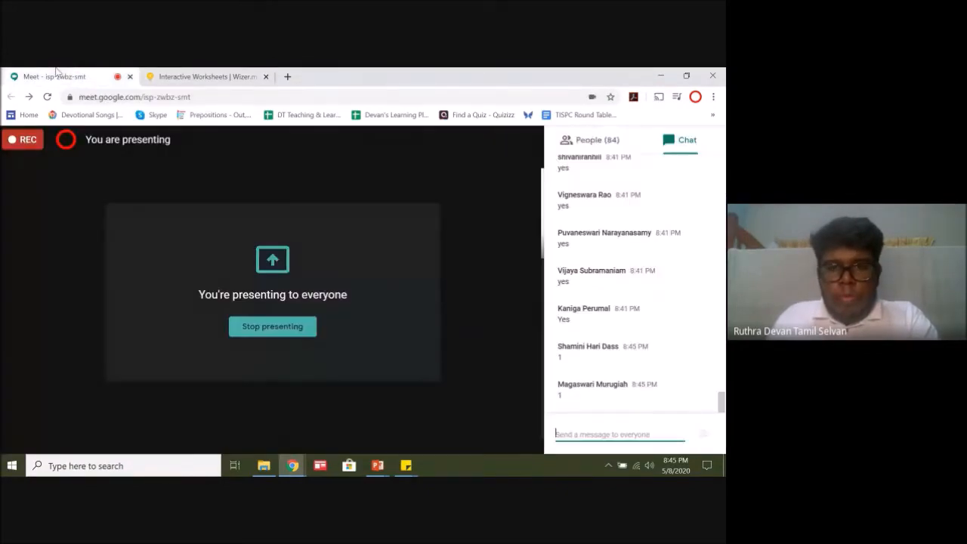
# Step: Return to the Wizer worksheet and enter Square as the left item of the first matching pair
pyautogui.click(212, 79)
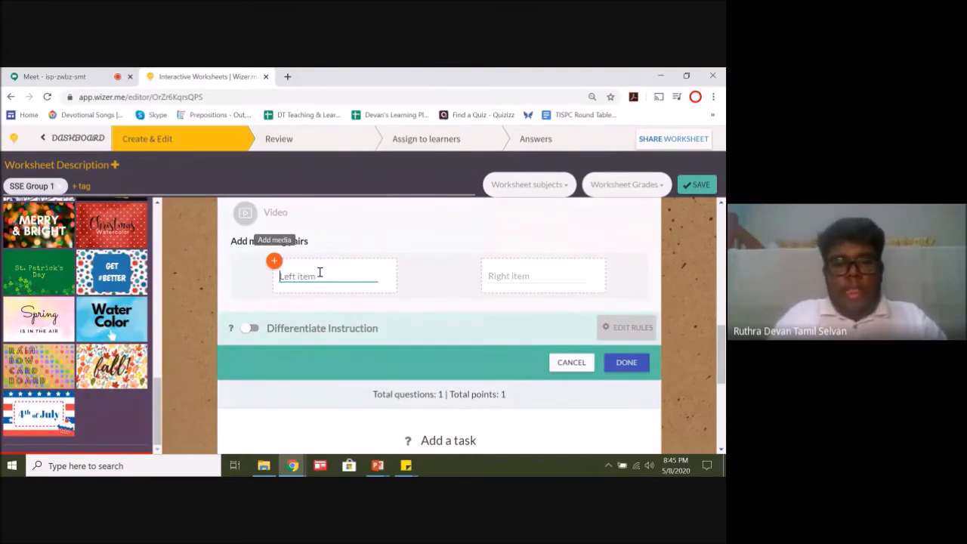
pyautogui.write('Squa')
pyautogui.write('re')
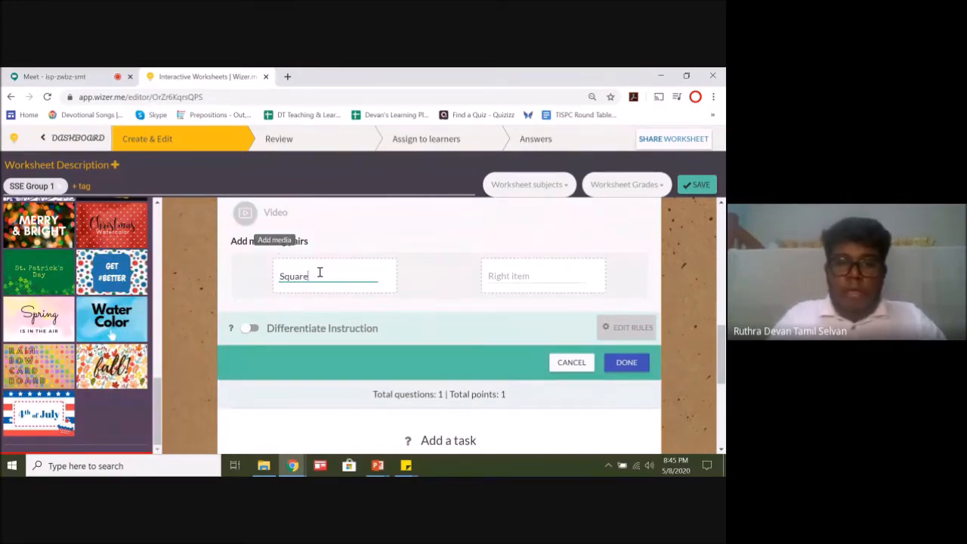
# Step: Add the practice-min-min picture from the Pictures folder as the right item of the first matching pair
pyautogui.click(528, 275)
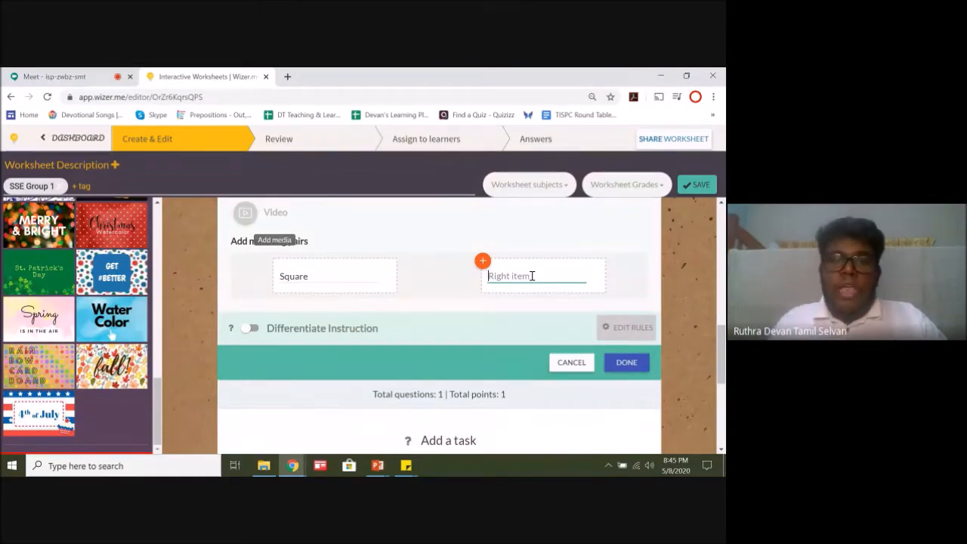
pyautogui.click(482, 261)
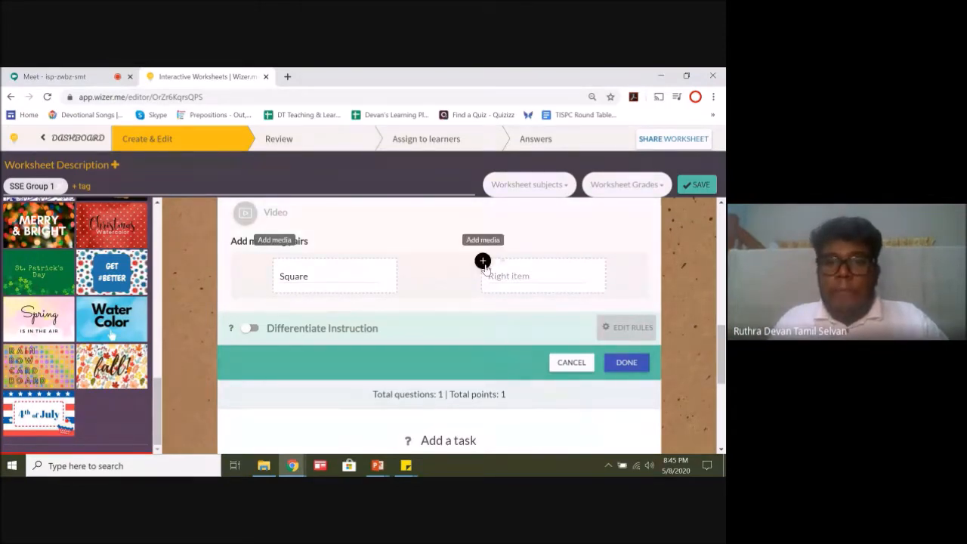
pyautogui.click(502, 261)
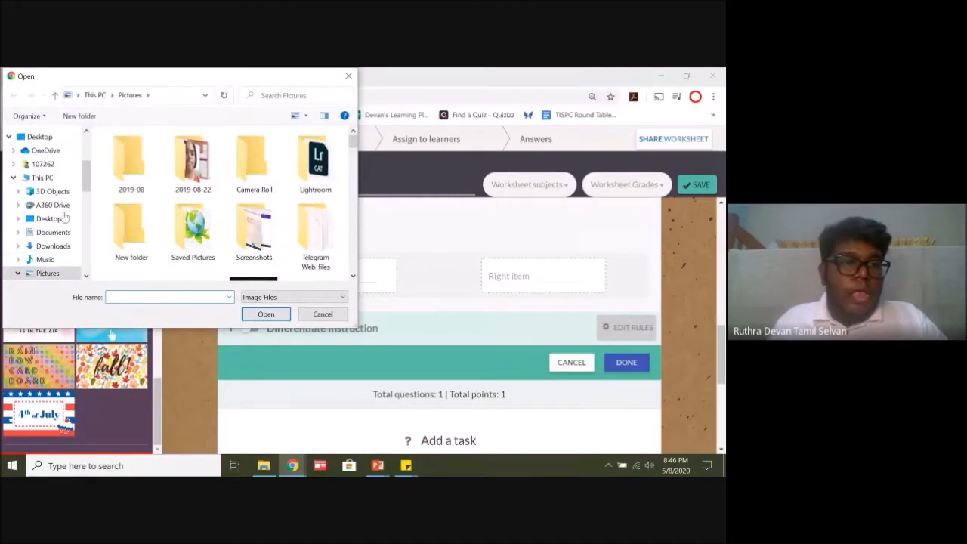
pyautogui.scroll(-5, 343, 162)
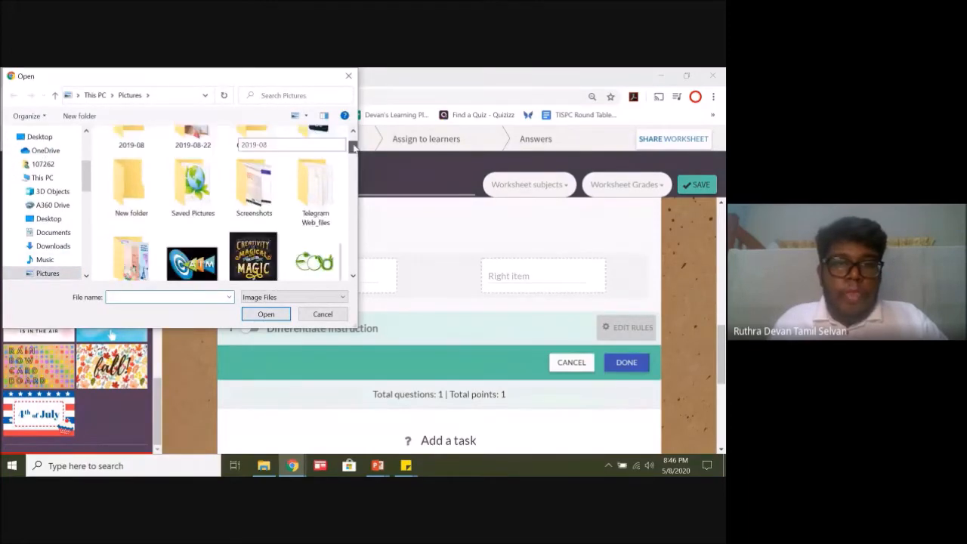
pyautogui.moveTo(353, 165); pyautogui.dragTo(354, 251)
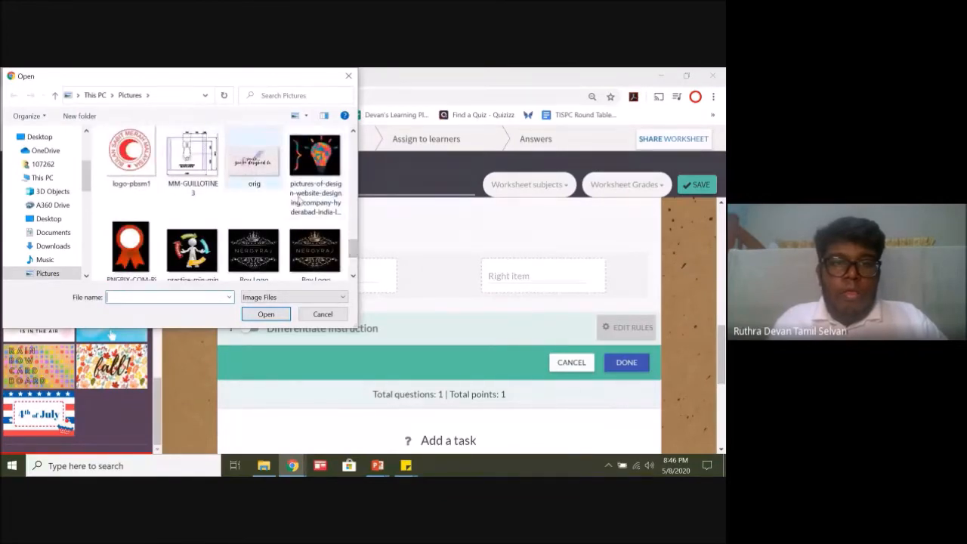
pyautogui.moveTo(351, 249)
pyautogui.mouseDown()
pyautogui.moveTo(349, 262)
pyautogui.moveTo(350, 251)
pyautogui.mouseUp()
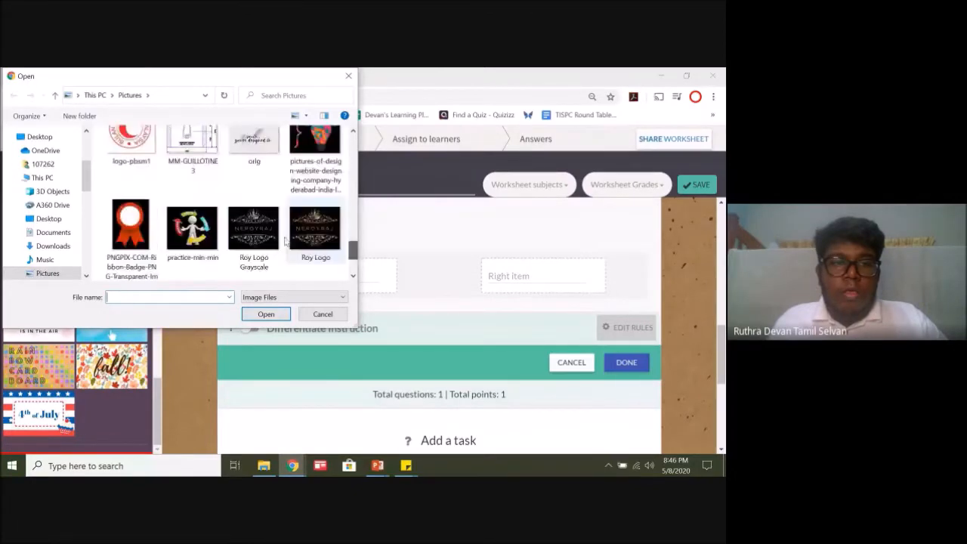
pyautogui.click(209, 238)
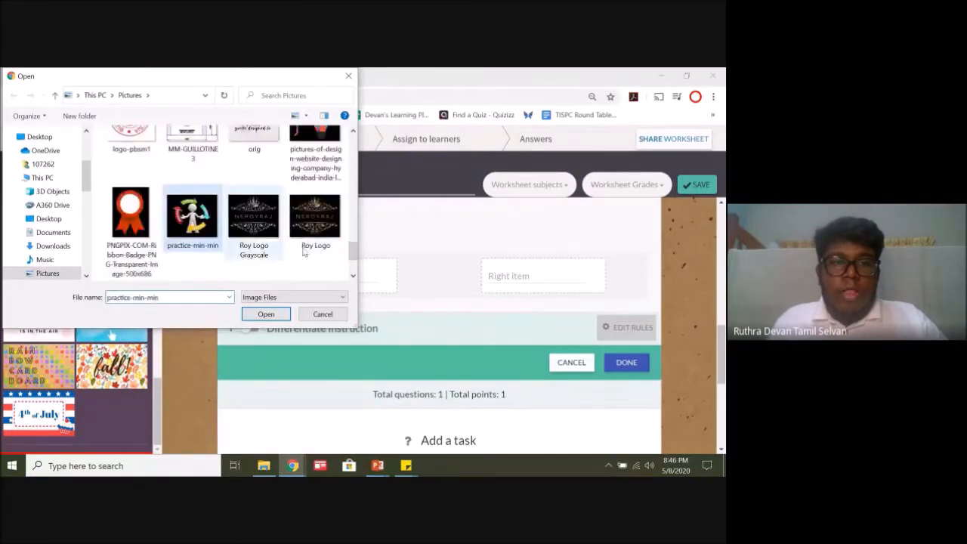
pyautogui.click(266, 314)
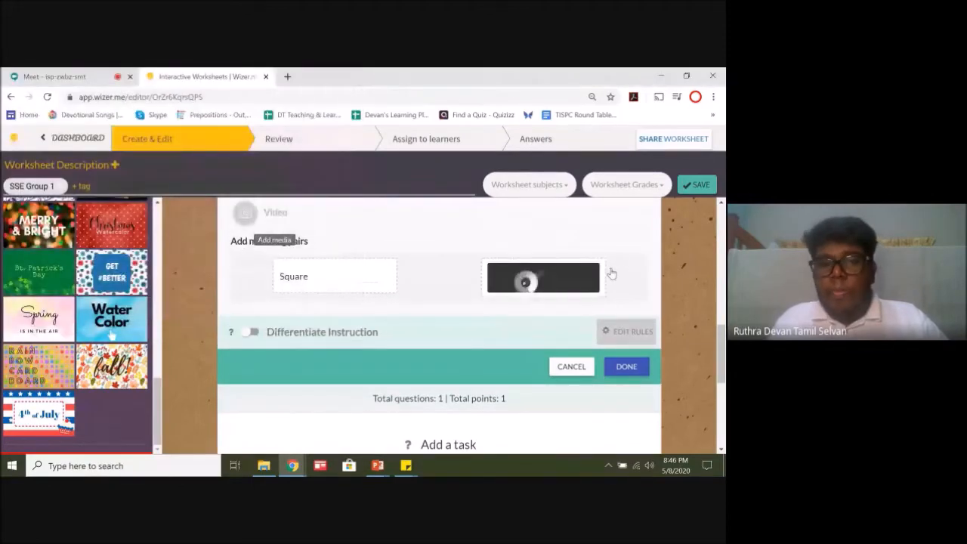
# Step: Replace the left item of the first matching pair with Cycle
pyautogui.moveTo(310, 277); pyautogui.dragTo(276, 278)
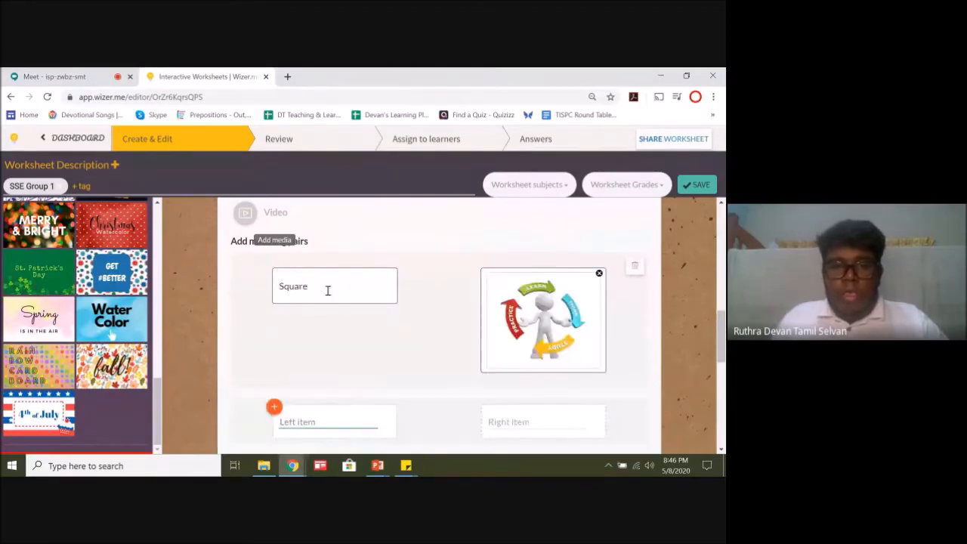
pyautogui.moveTo(328, 287); pyautogui.dragTo(266, 287)
pyautogui.write('CY')
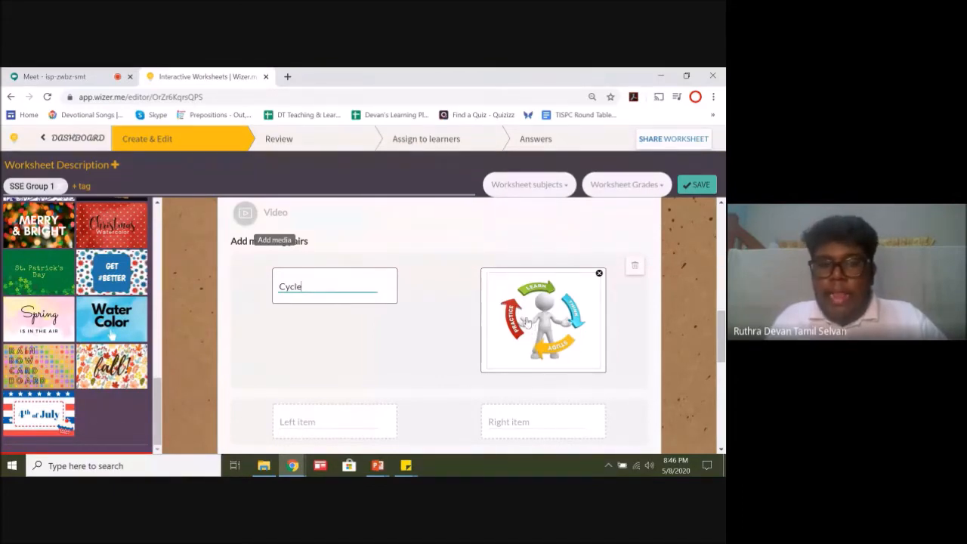
# Step: Enter Eco as the left item of the second matching pair
pyautogui.click(343, 420)
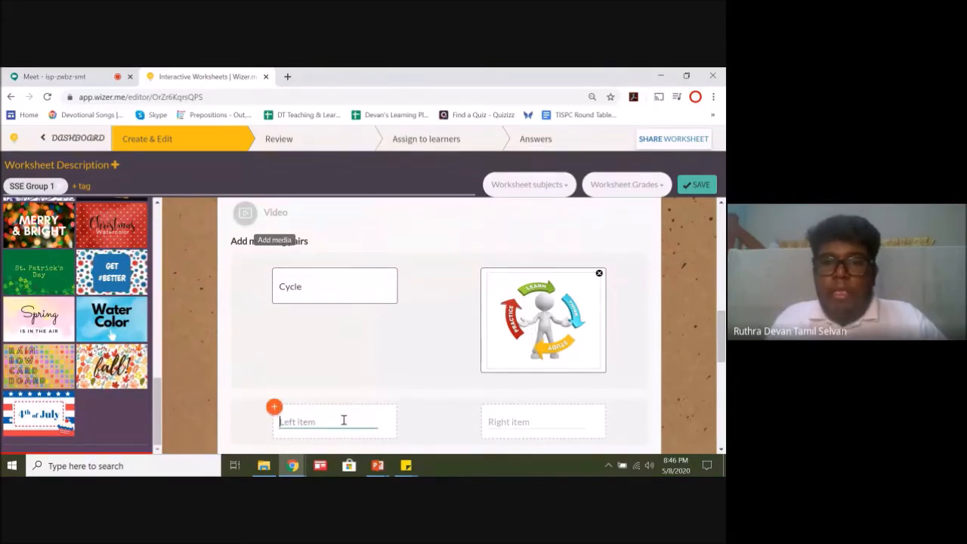
pyautogui.scroll(-2, 342, 421)
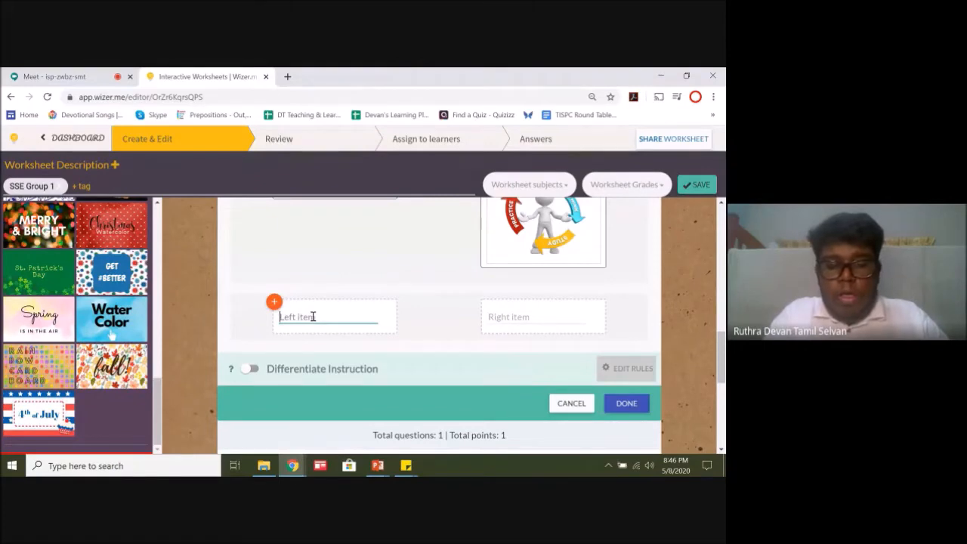
pyautogui.write('Eco')
# Step: Add the 356675_thumb picture from the Saved Pictures folder as the right item of the second matching pair
pyautogui.click(565, 316)
pyautogui.click(483, 304)
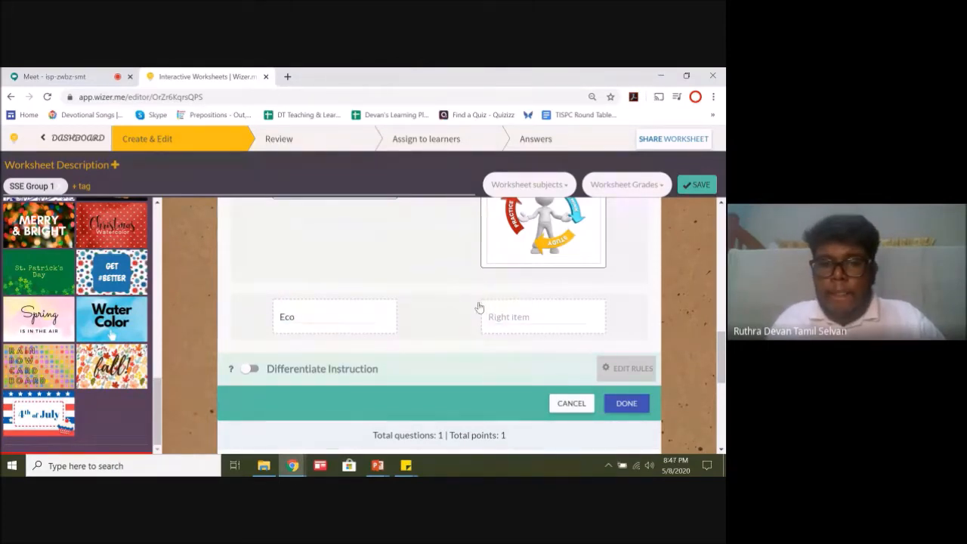
pyautogui.click(513, 314)
pyautogui.click(483, 303)
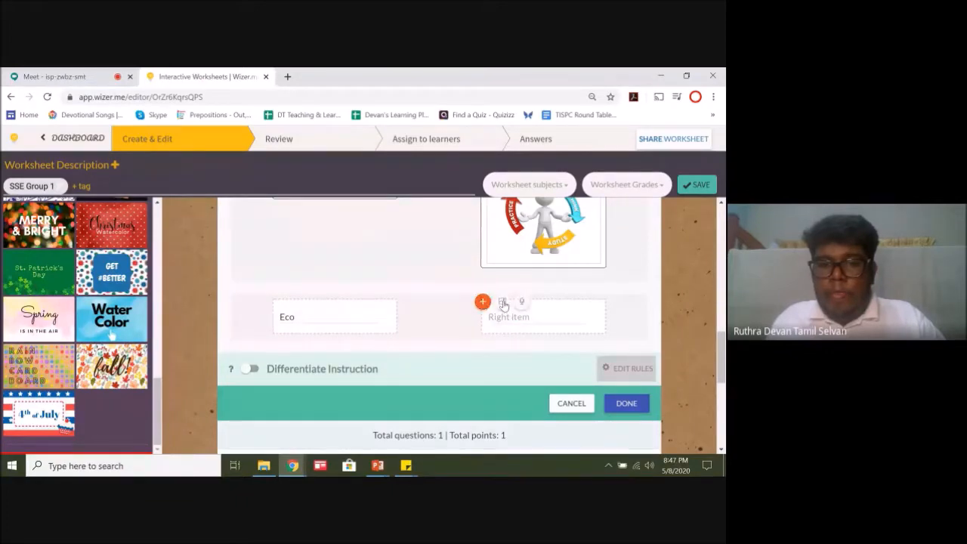
pyautogui.click(503, 303)
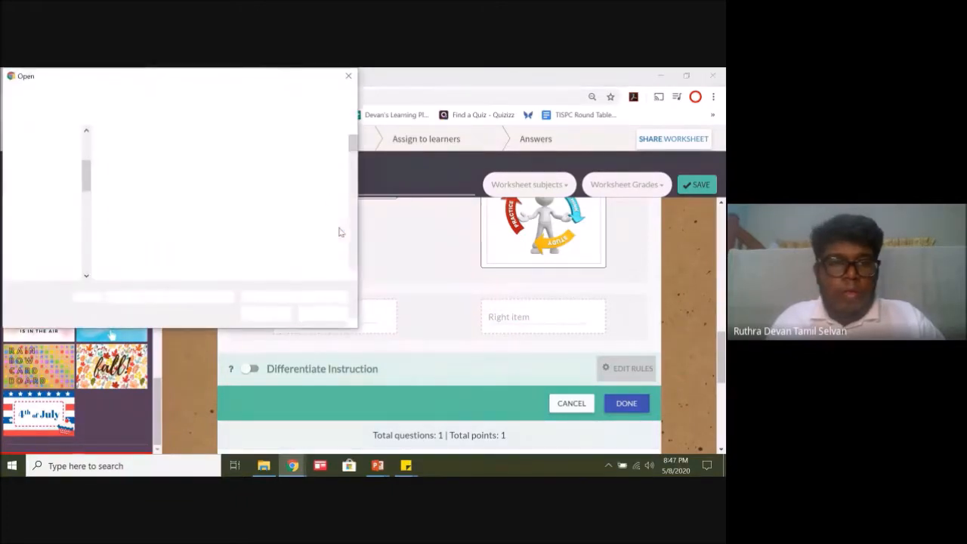
pyautogui.doubleClick(192, 227)
pyautogui.click(130, 162)
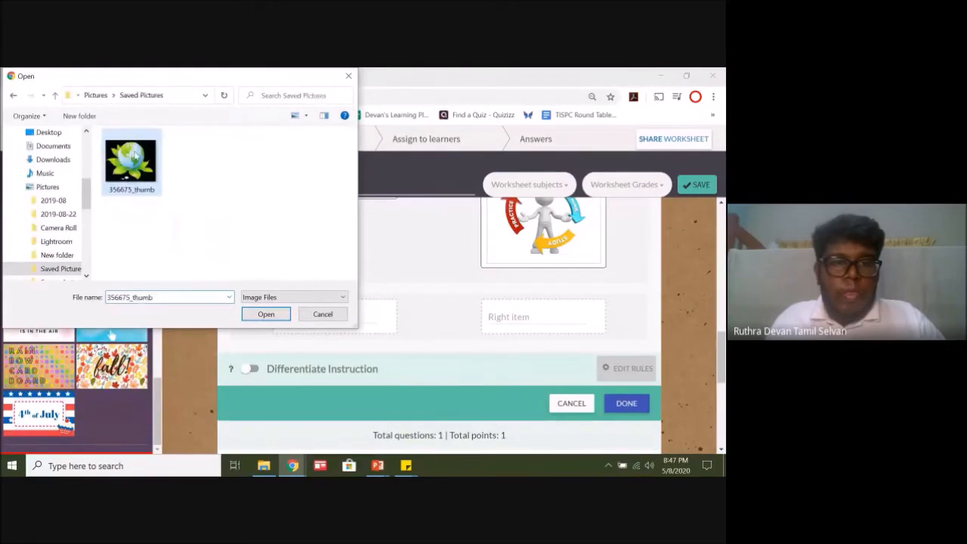
pyautogui.click(263, 312)
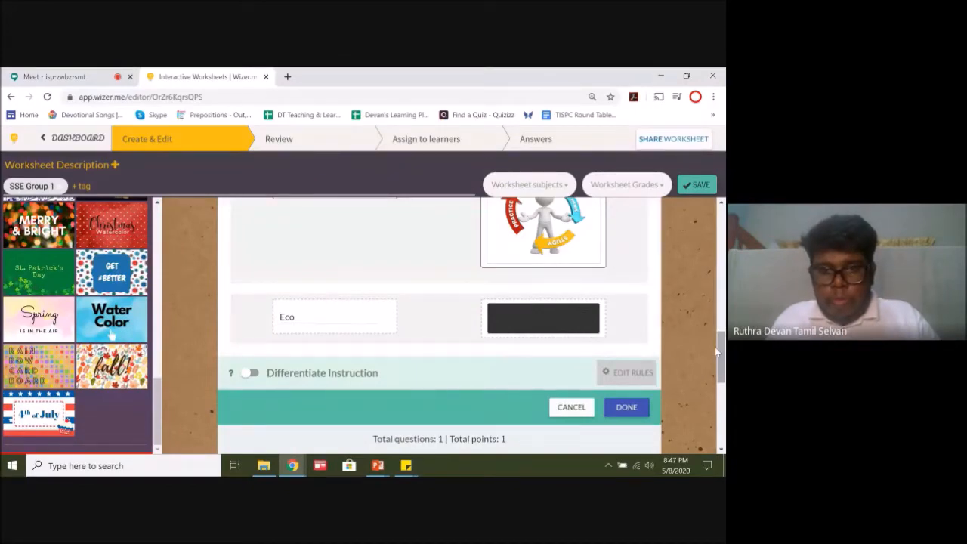
# Step: Look over the Cycle and Eco pairs with their images and try to save the worksheet
pyautogui.moveTo(721, 354)
pyautogui.mouseDown()
pyautogui.moveTo(722, 330)
pyautogui.moveTo(723, 354)
pyautogui.moveTo(722, 345)
pyautogui.mouseUp()
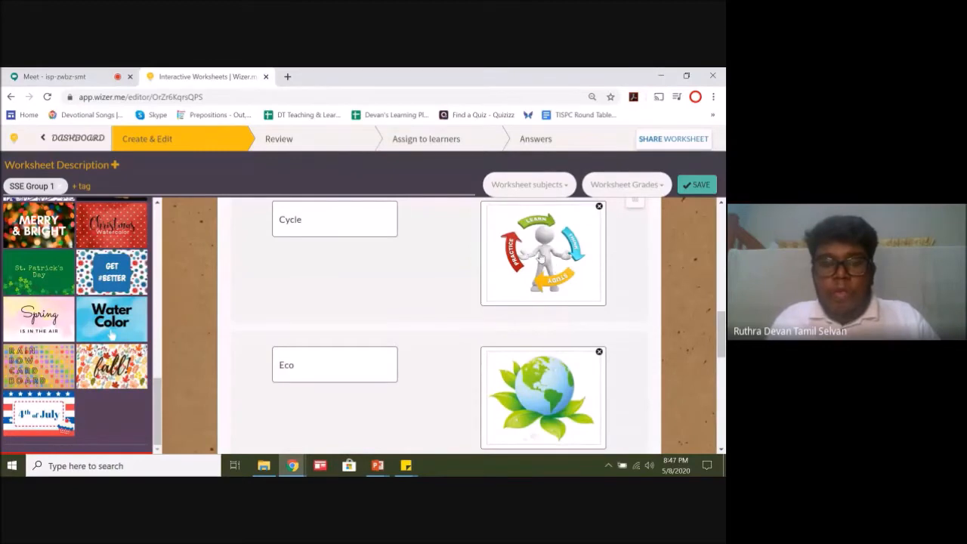
pyautogui.moveTo(721, 351); pyautogui.dragTo(722, 362)
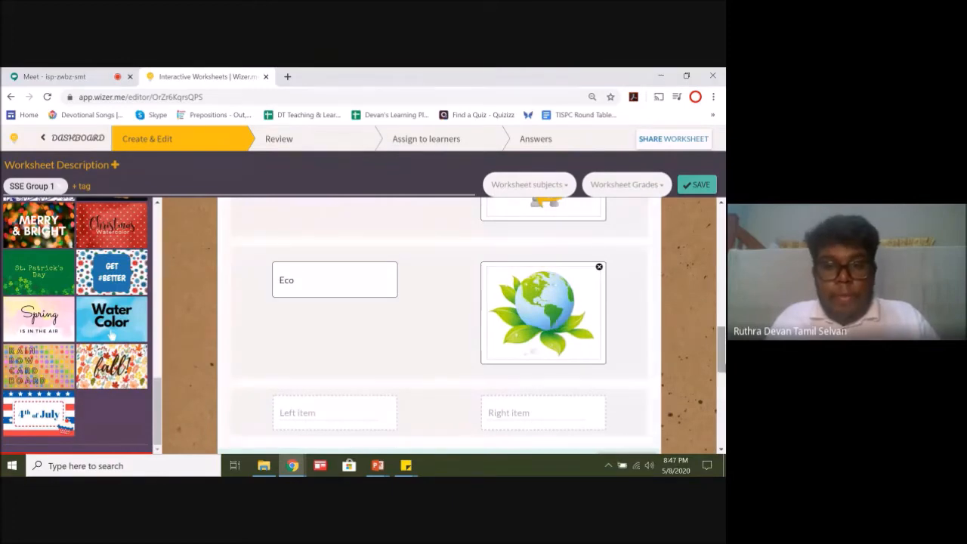
pyautogui.moveTo(721, 355); pyautogui.dragTo(722, 354)
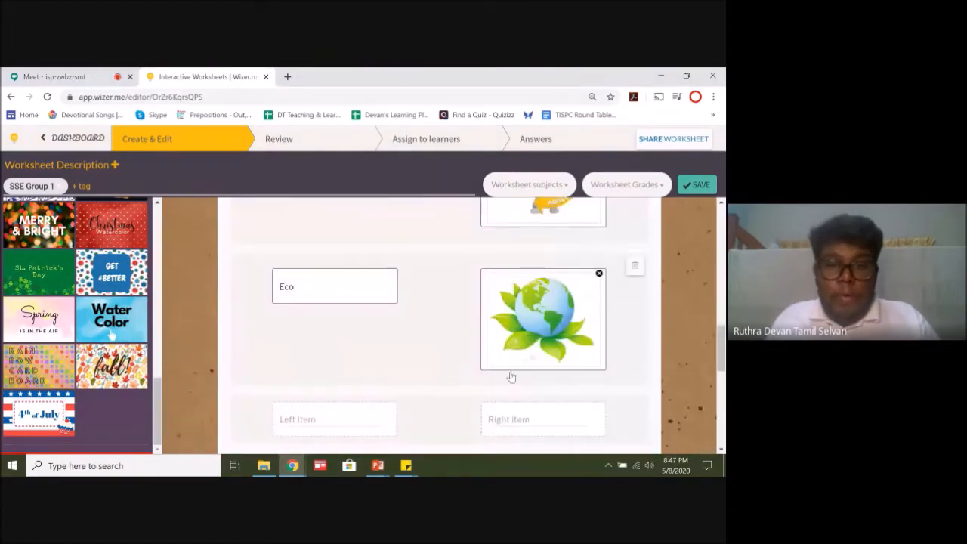
pyautogui.moveTo(722, 335); pyautogui.dragTo(721, 321)
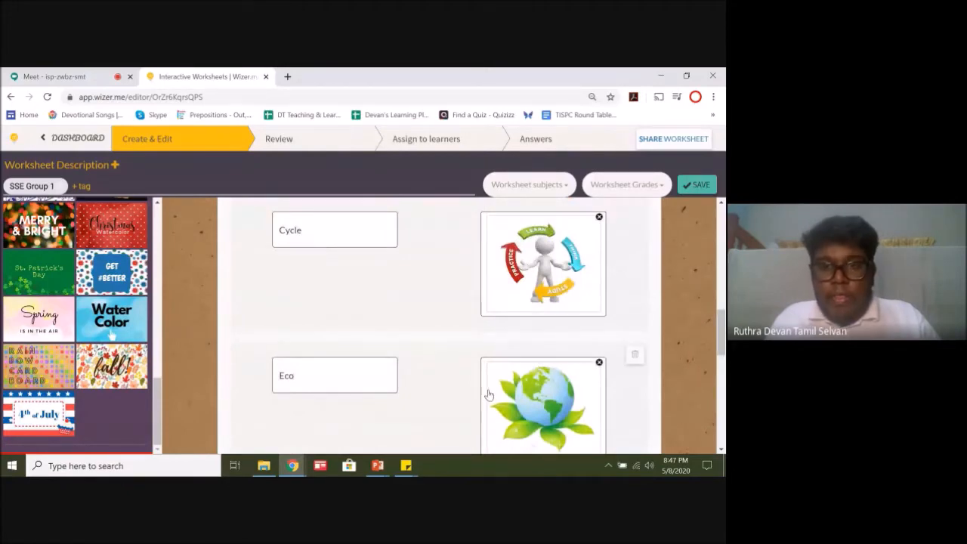
pyautogui.click(696, 195)
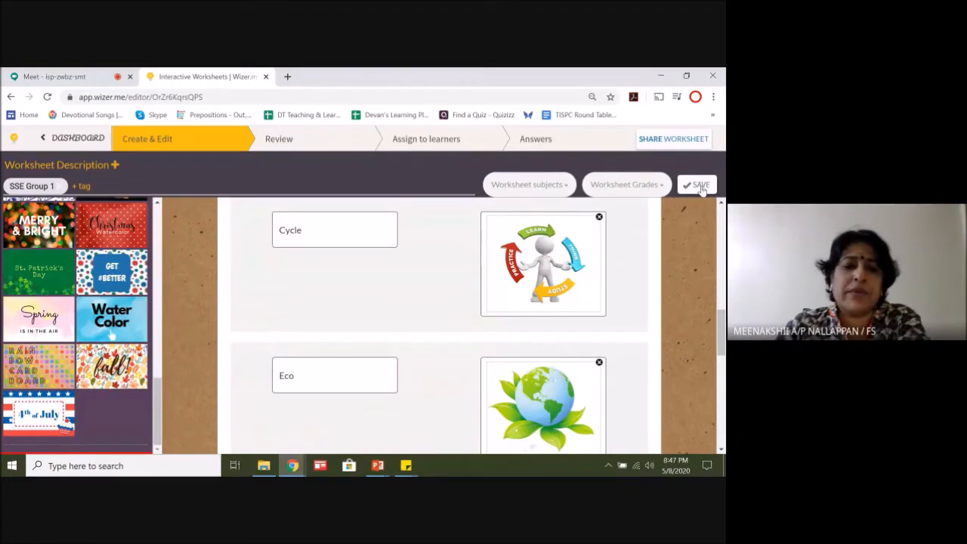
# Step: Replace the left item of the second matching pair with Earth and try to save the worksheet
pyautogui.doubleClick(293, 376)
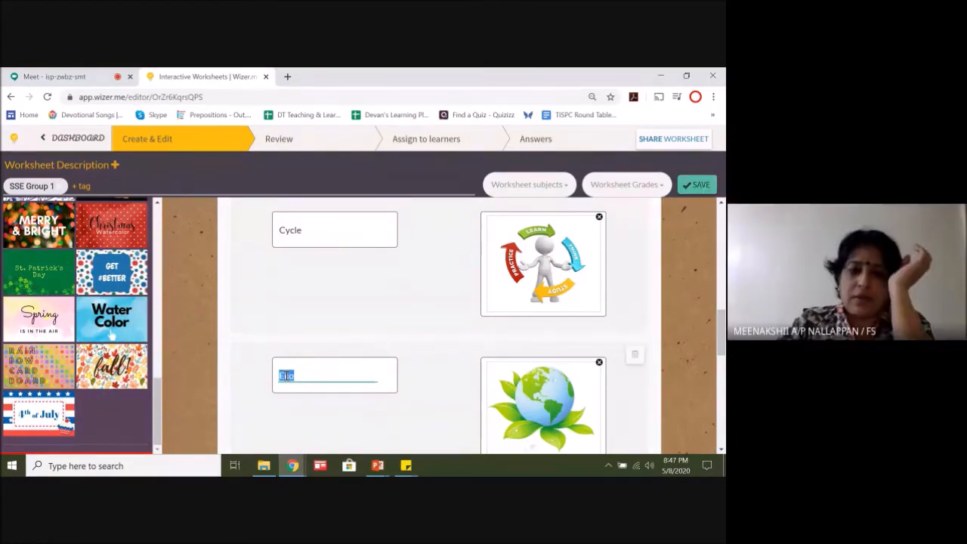
pyautogui.click(306, 373)
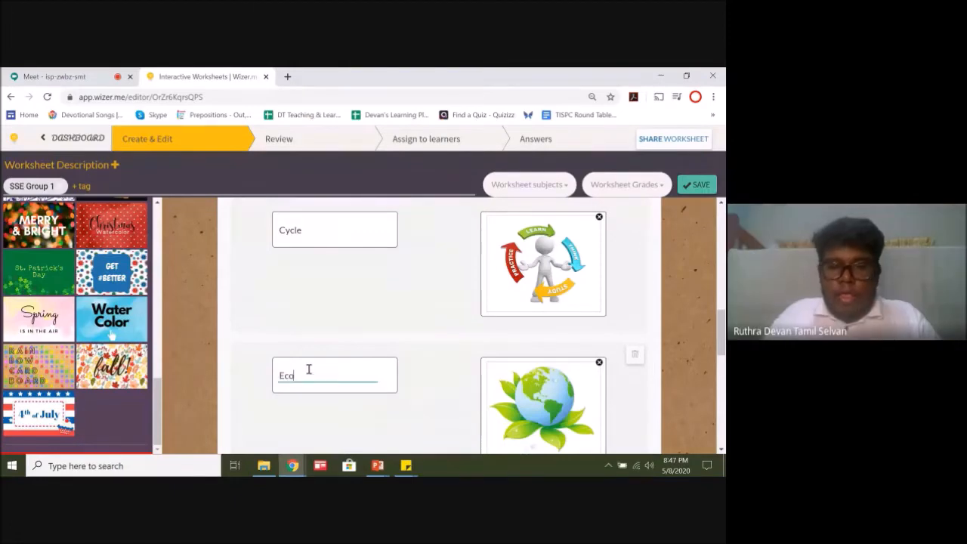
pyautogui.press('BackSpace')
pyautogui.press('BackSpace')
pyautogui.press('BackSpace')
pyautogui.write('Earth')
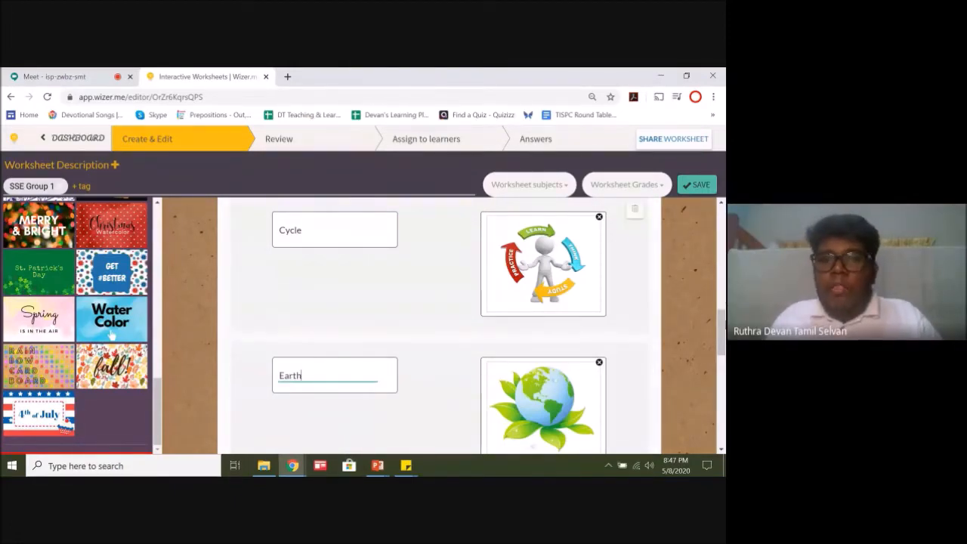
pyautogui.moveTo(723, 325)
pyautogui.mouseDown()
pyautogui.moveTo(723, 339)
pyautogui.moveTo(723, 328)
pyautogui.mouseUp()
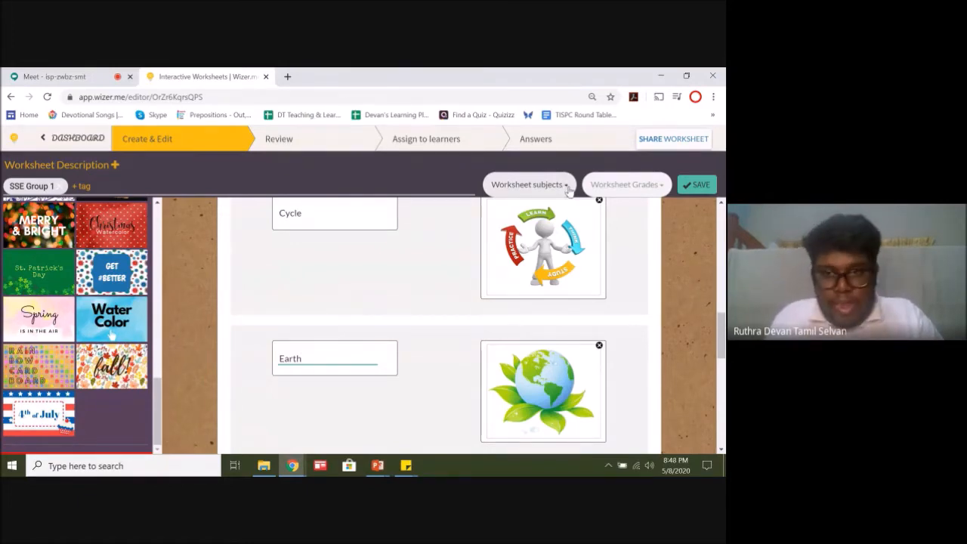
pyautogui.click(703, 185)
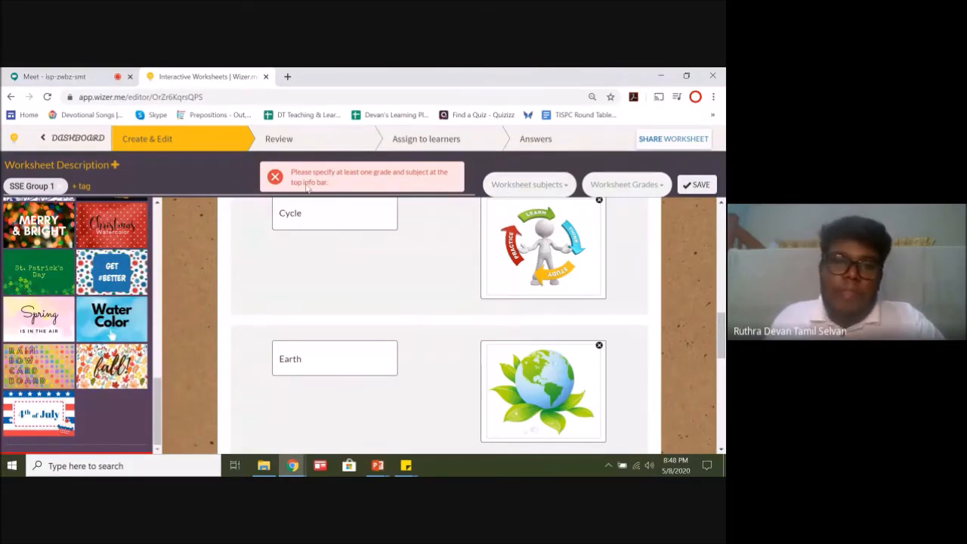
# Step: Assign all subjects and the Preschool grade to the worksheet, and save it
pyautogui.click(541, 185)
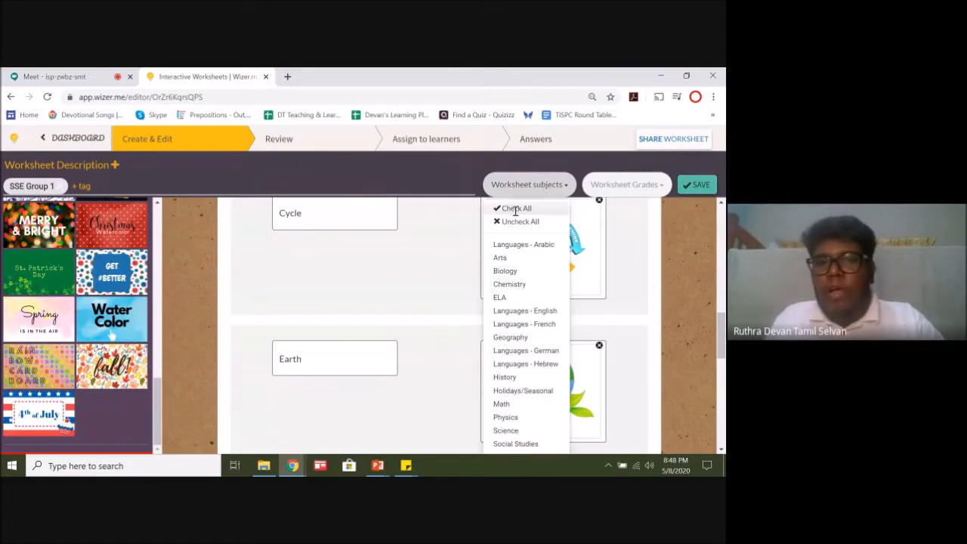
pyautogui.click(515, 208)
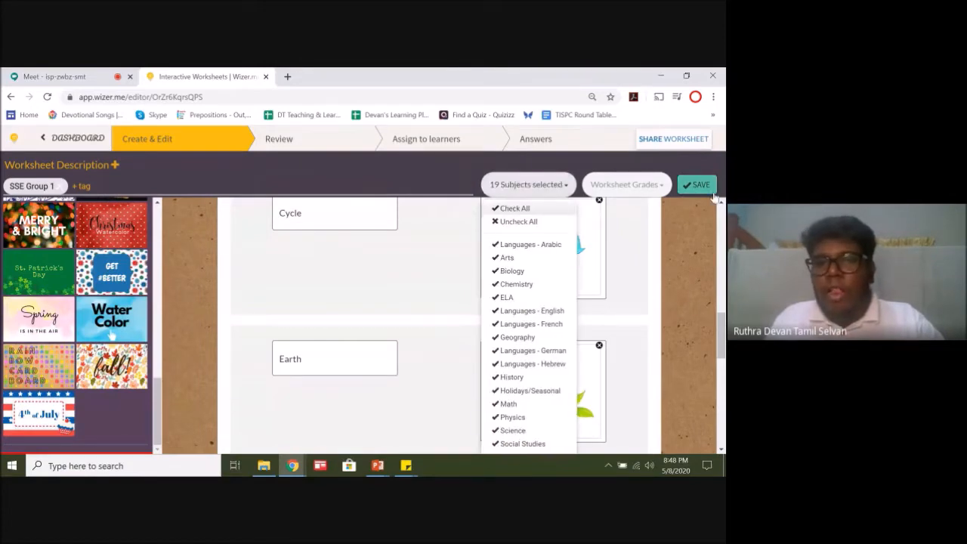
pyautogui.click(638, 186)
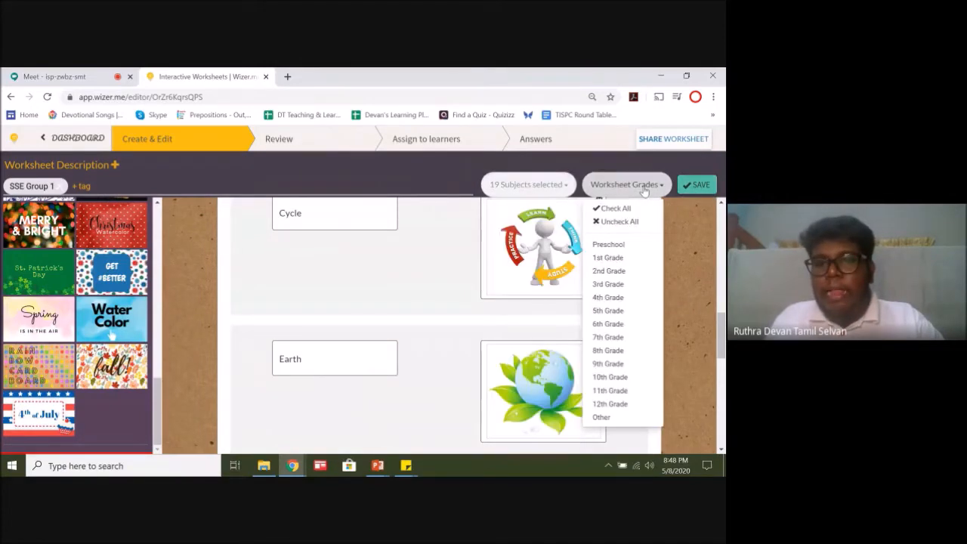
pyautogui.click(619, 244)
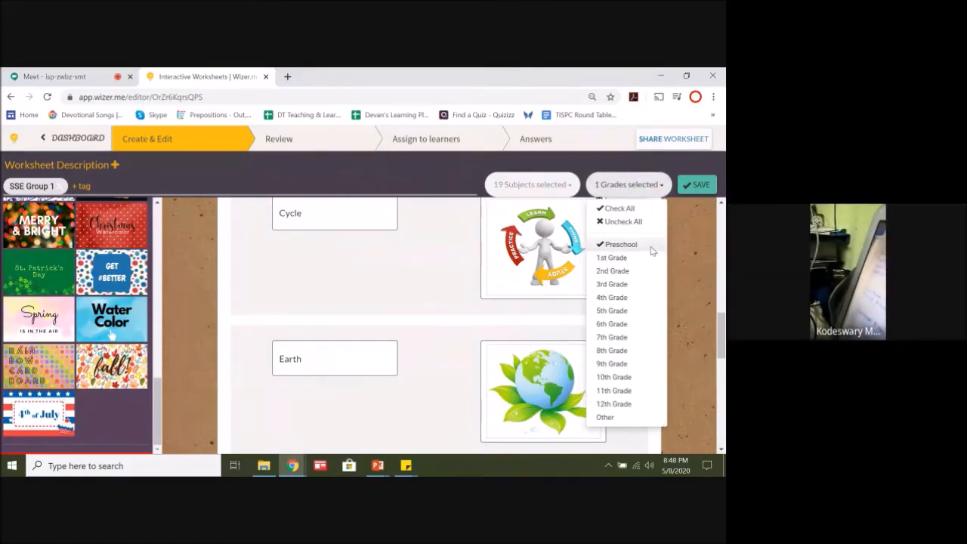
pyautogui.click(696, 246)
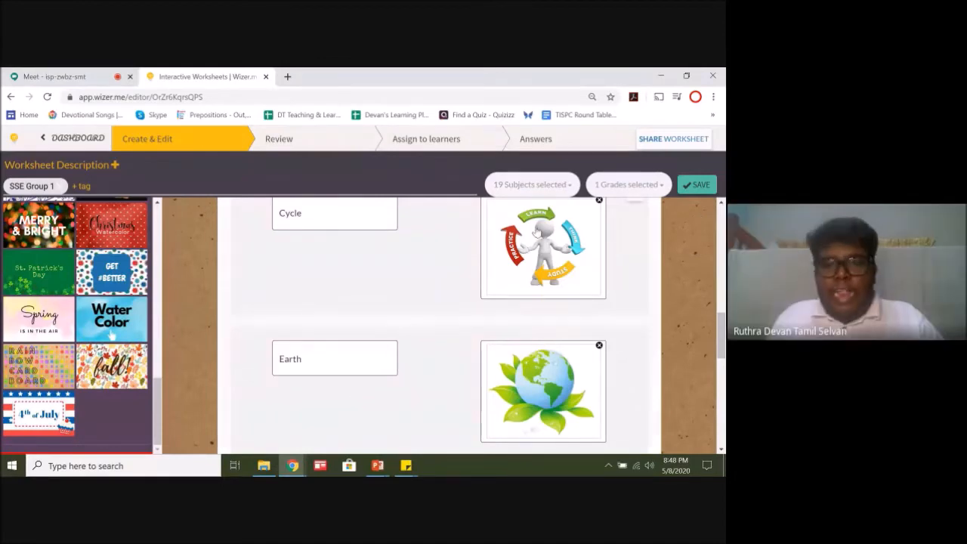
pyautogui.click(699, 185)
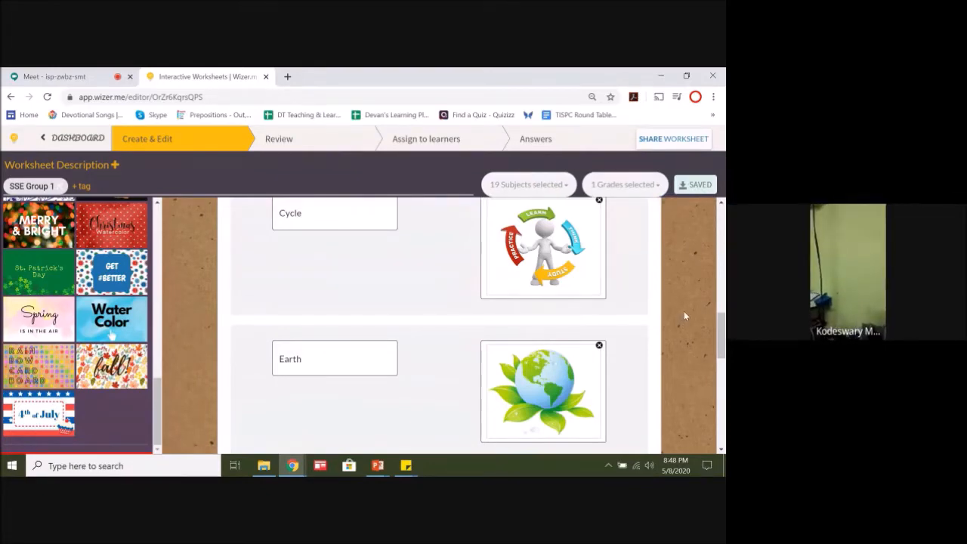
# Step: Switch to the Google Meet call to check the chat for new participant replies
pyautogui.moveTo(721, 334); pyautogui.dragTo(723, 331)
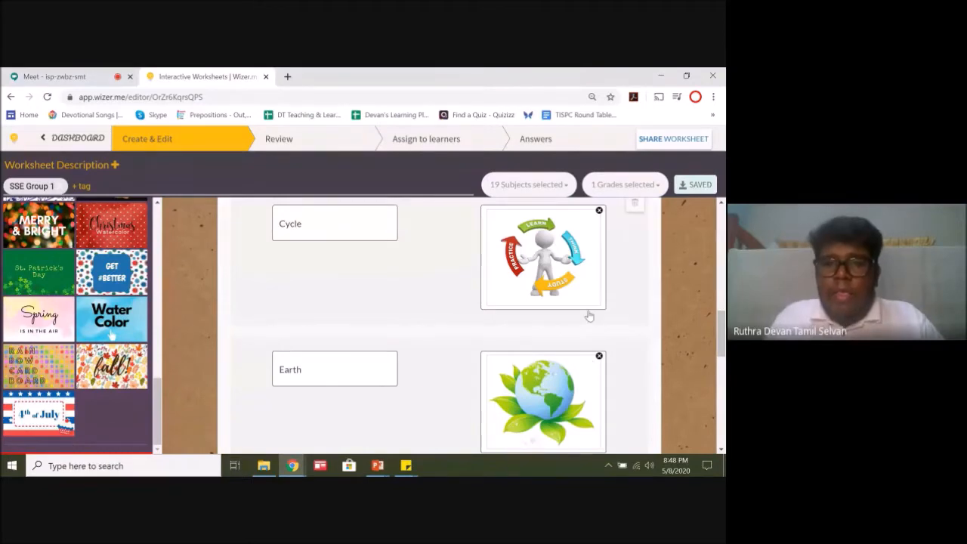
pyautogui.click(55, 77)
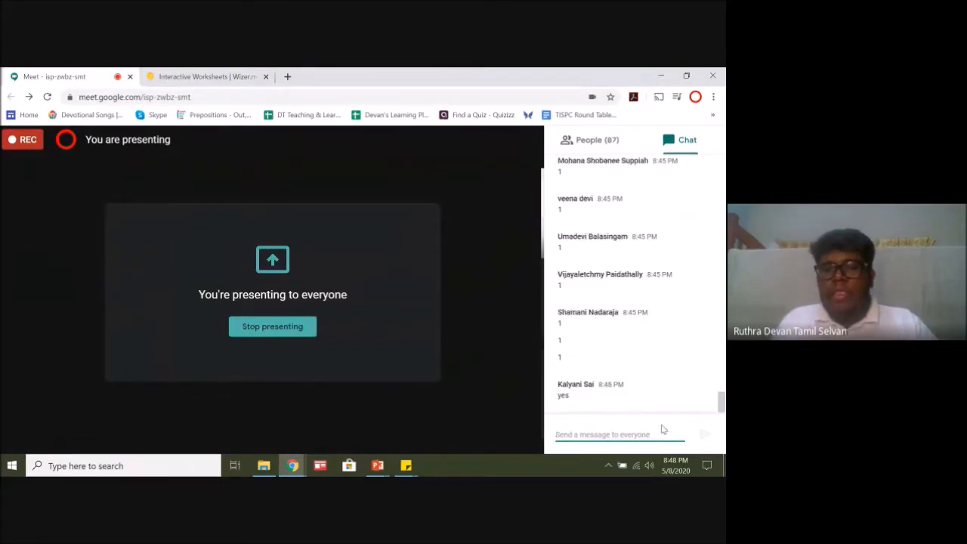
# Step: Switch back to Wizer and review the SSE Group 1 worksheet preview, including its cover and the Cycle and Earth matching activity
pyautogui.click(198, 77)
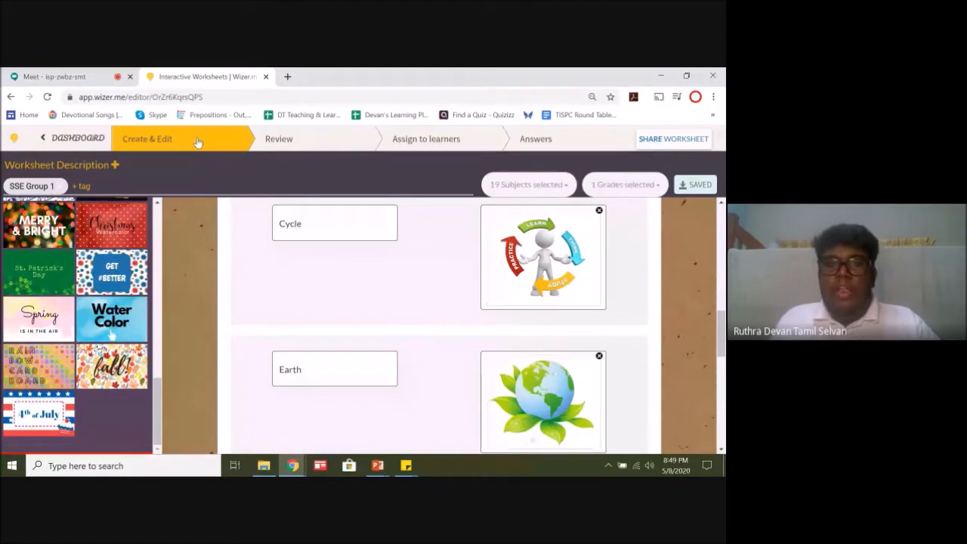
pyautogui.click(325, 148)
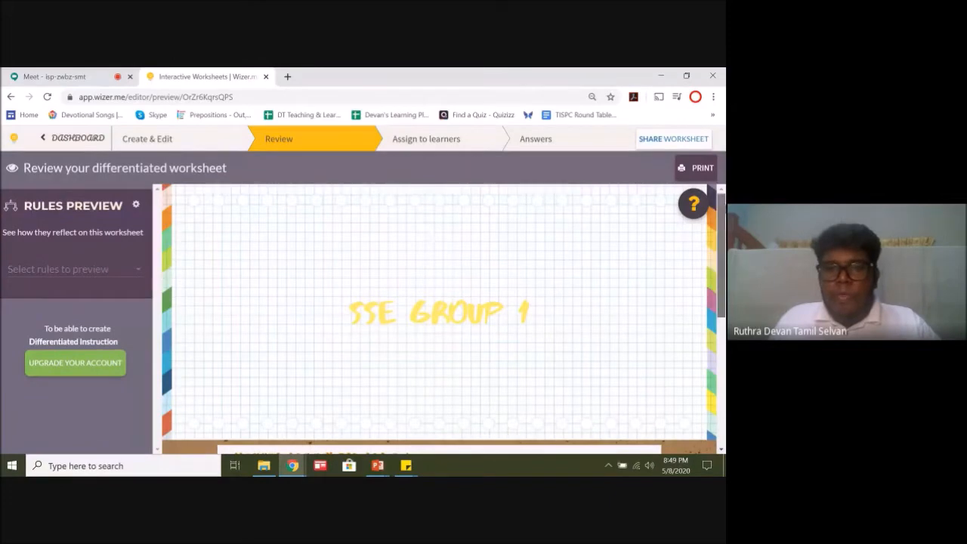
pyautogui.scroll(-3, 444, 318)
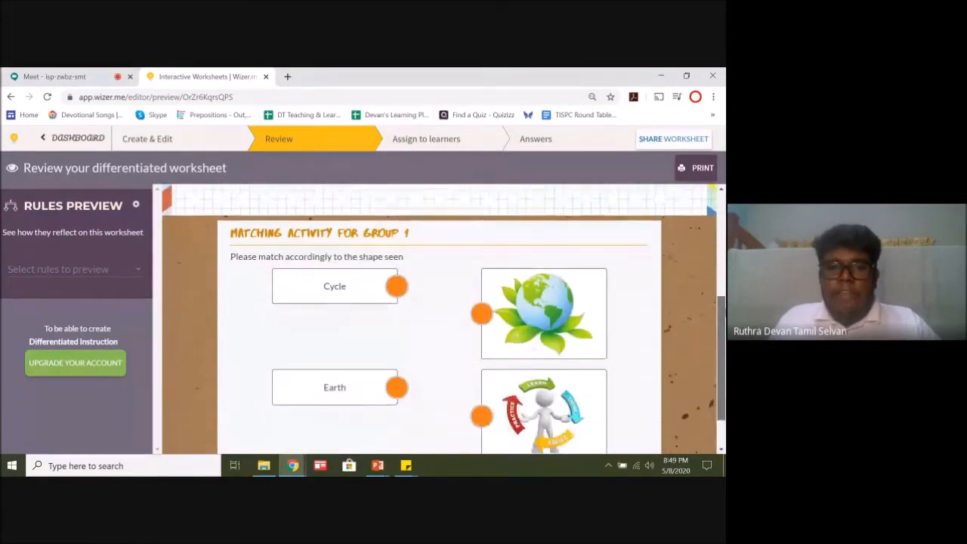
pyautogui.scroll(-1, 444, 318)
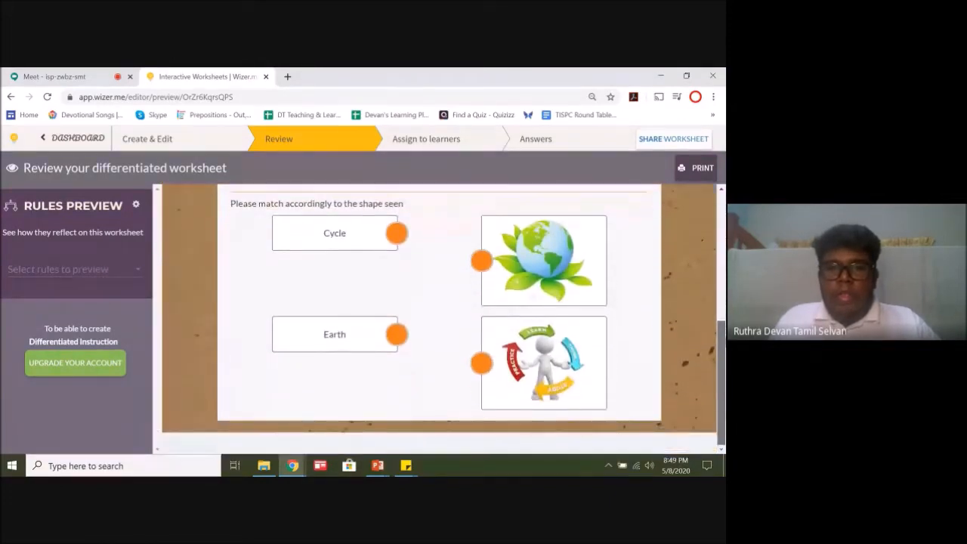
pyautogui.scroll(1, 444, 318)
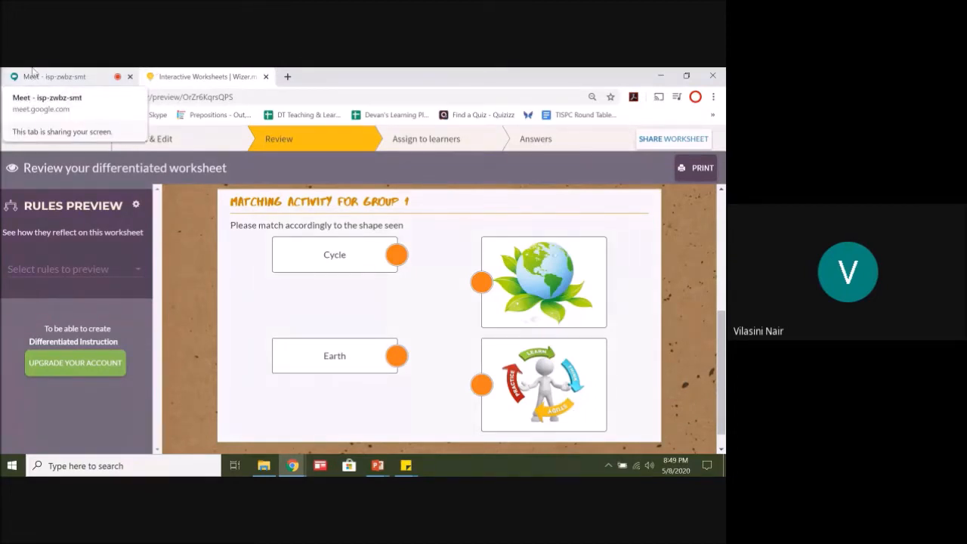
pyautogui.moveTo(722, 320); pyautogui.dragTo(722, 317)
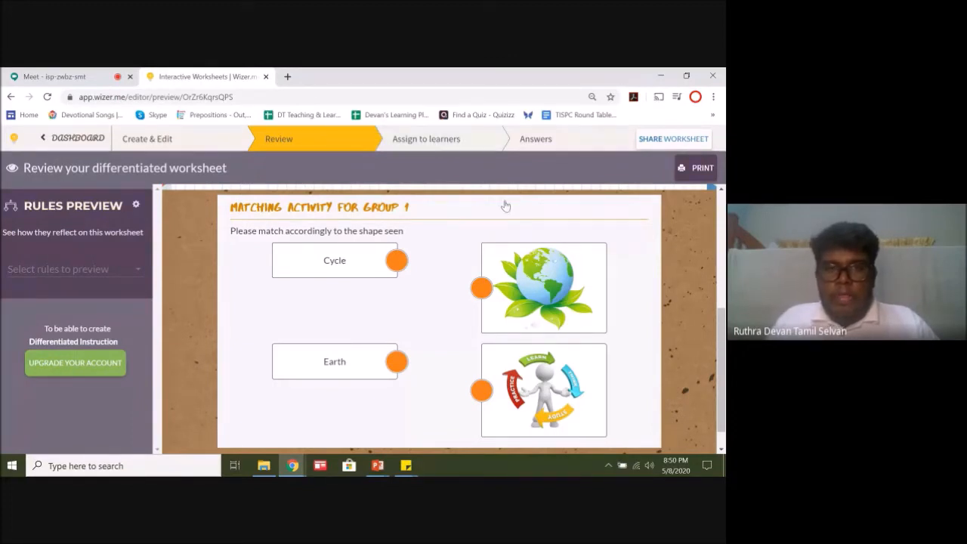
pyautogui.doubleClick(447, 140)
pyautogui.click(398, 134)
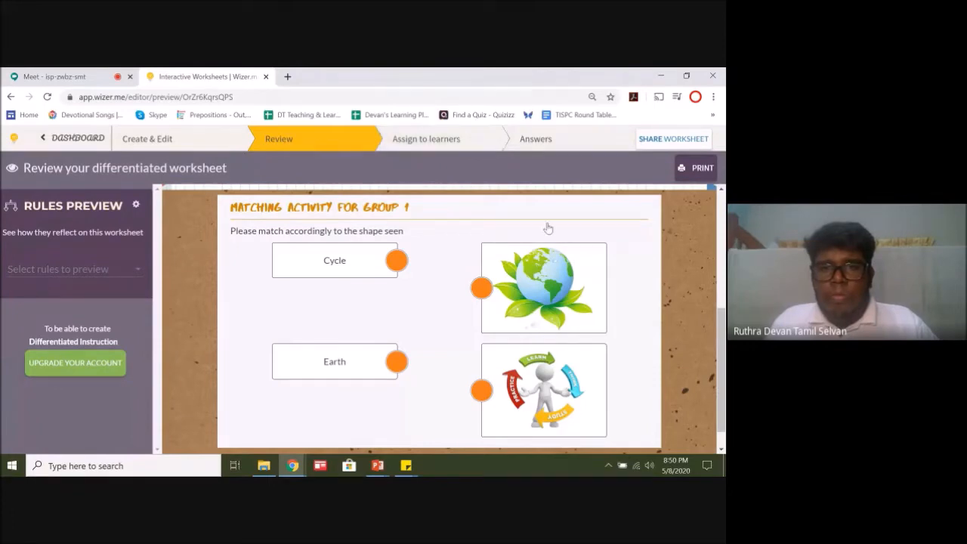
pyautogui.scroll(-1, 439, 319)
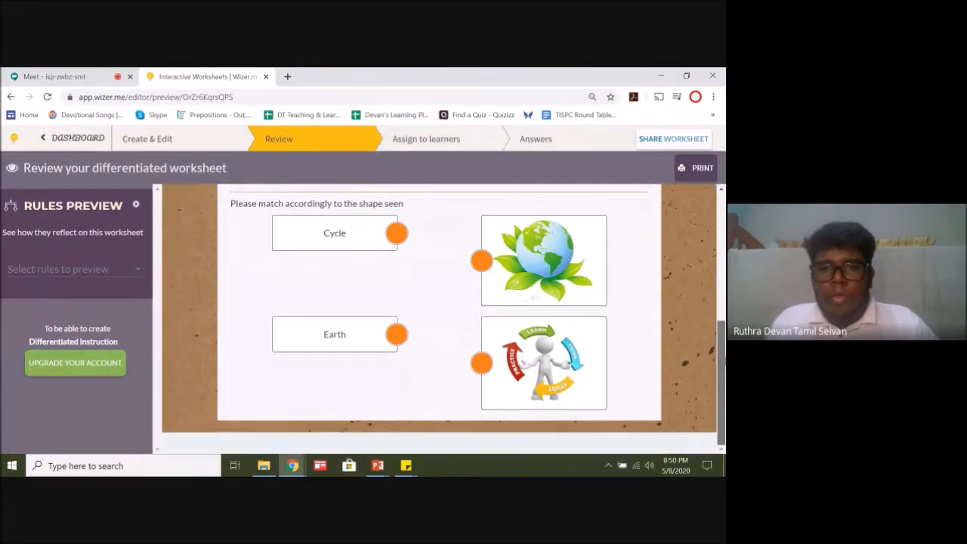
pyautogui.scroll(5, 438, 319)
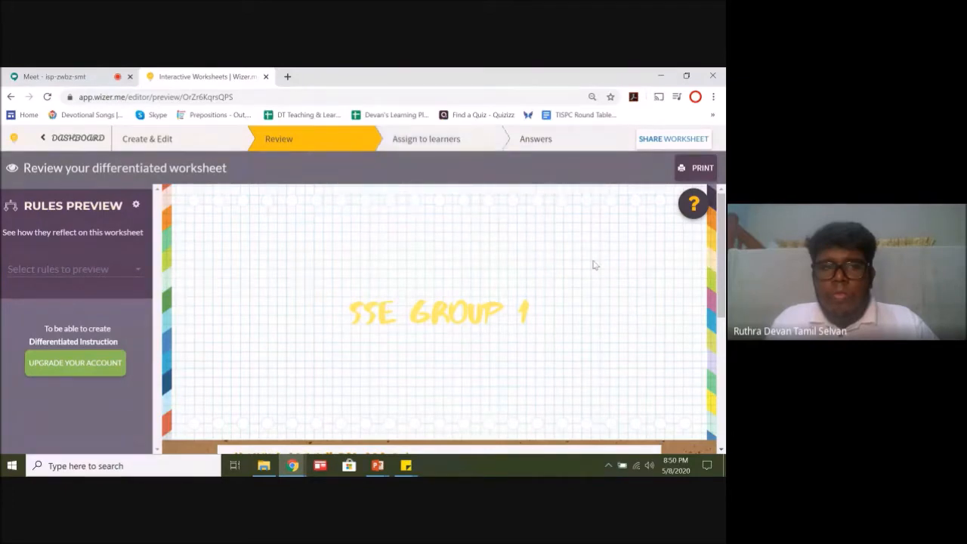
pyautogui.click(439, 144)
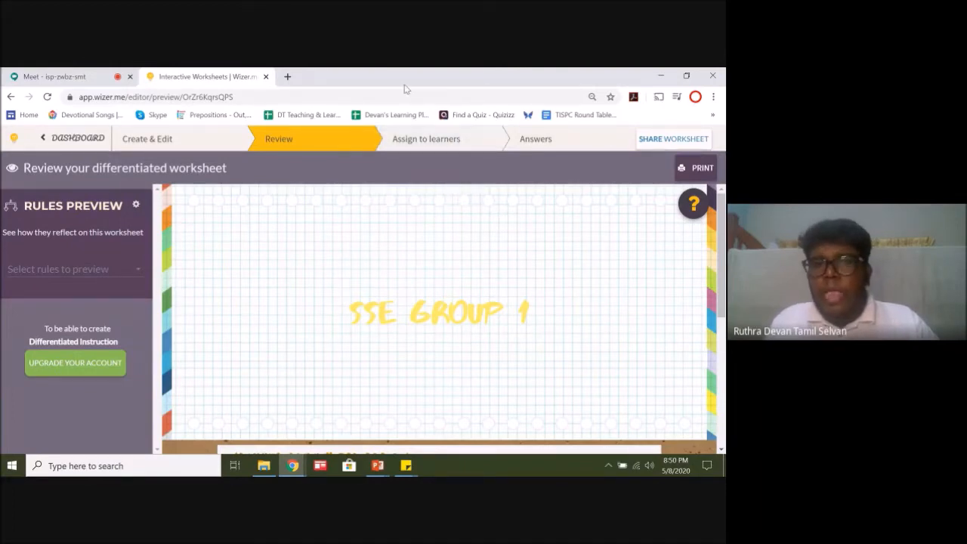
# Step: Bring up the shareable preview link of the SSE Group 1 worksheet and dismiss the link dialog
pyautogui.click(660, 145)
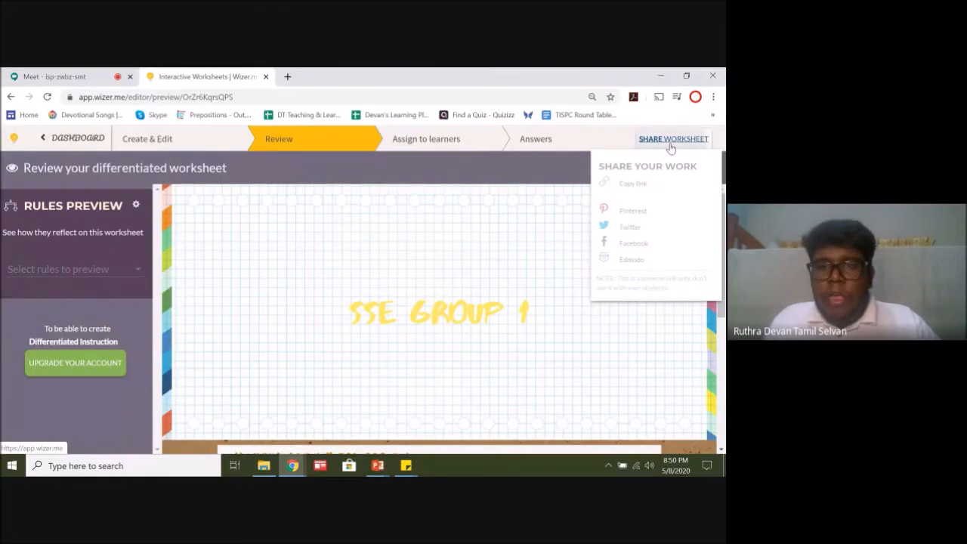
pyautogui.click(634, 188)
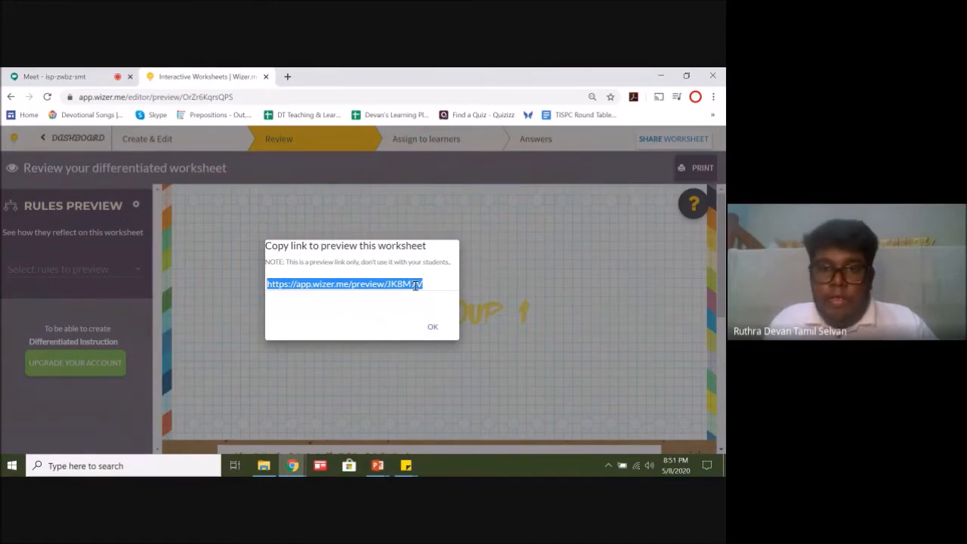
pyautogui.click(432, 328)
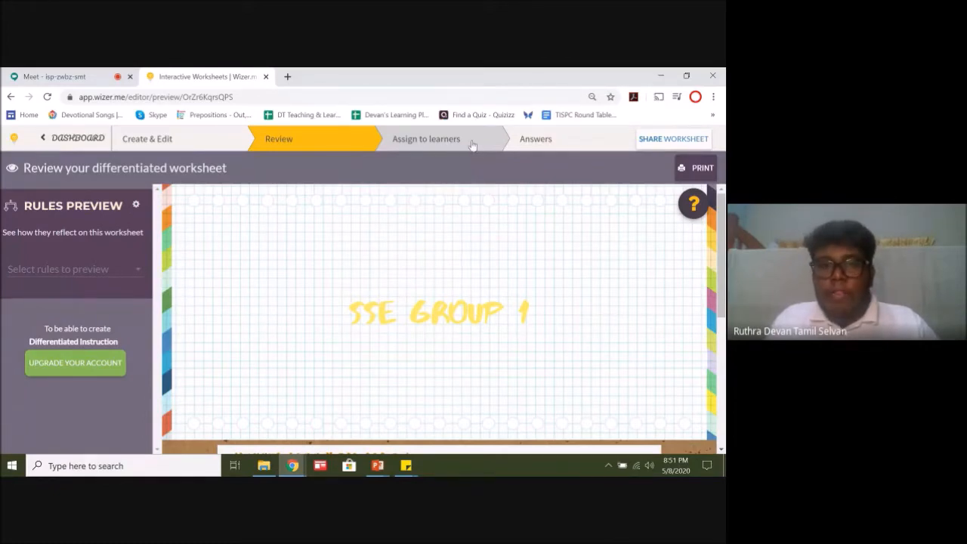
# Step: Switch to the Google Meet call, open the chat and read the latest participant messages
pyautogui.click(46, 76)
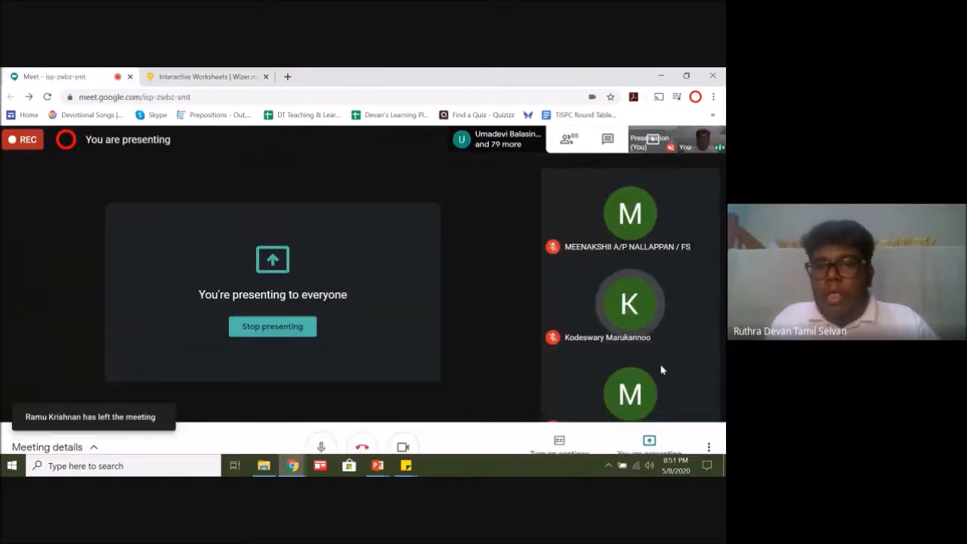
pyautogui.click(683, 138)
pyautogui.click(666, 439)
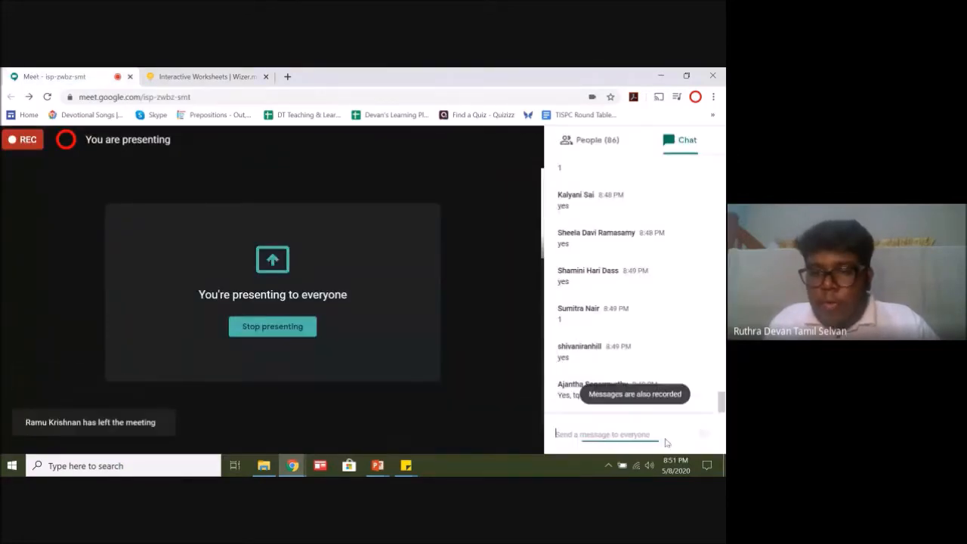
pyautogui.click(722, 410)
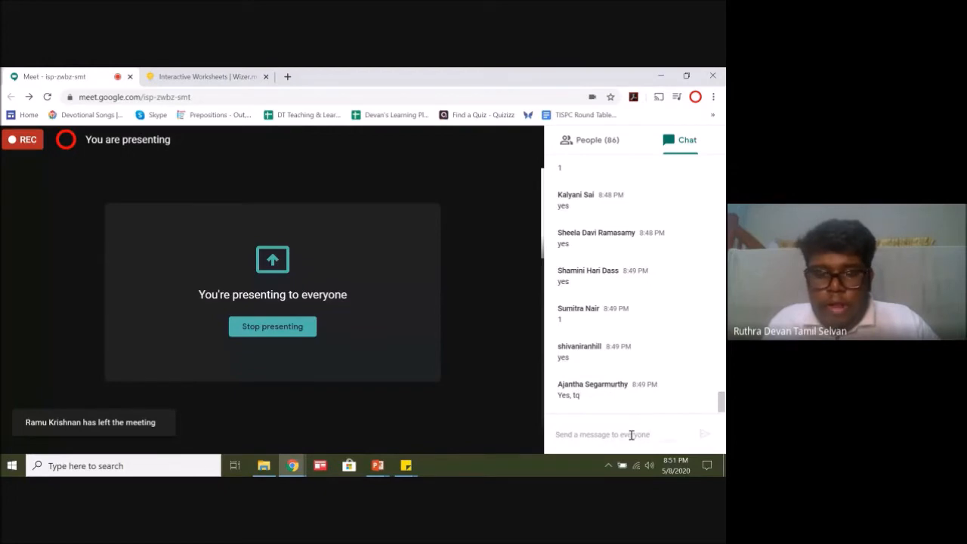
pyautogui.click(208, 73)
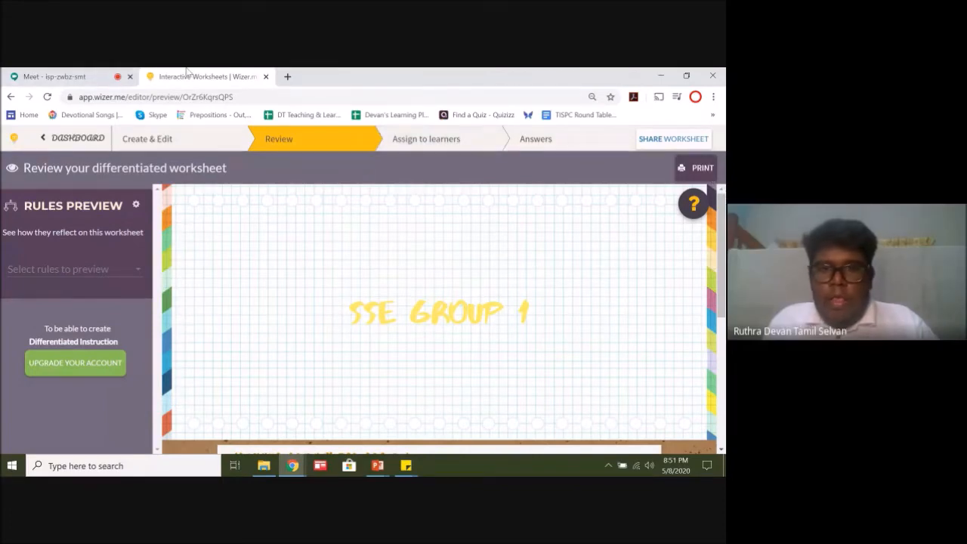
pyautogui.click(31, 74)
# Step: Switch back to Wizer, open the printable version of the worksheet and inspect its print preview without printing
pyautogui.click(262, 74)
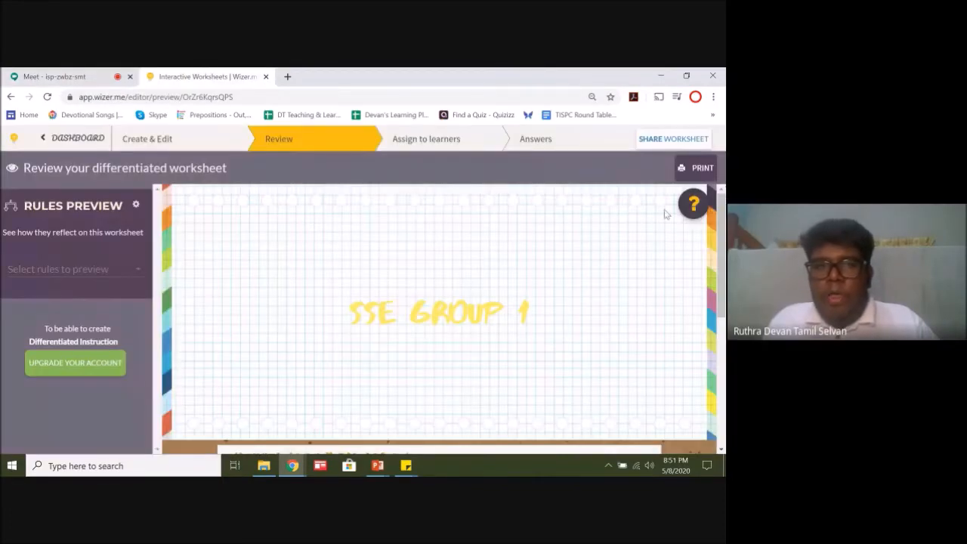
pyautogui.moveTo(722, 246); pyautogui.dragTo(722, 369)
pyautogui.scroll(5, 610, 254)
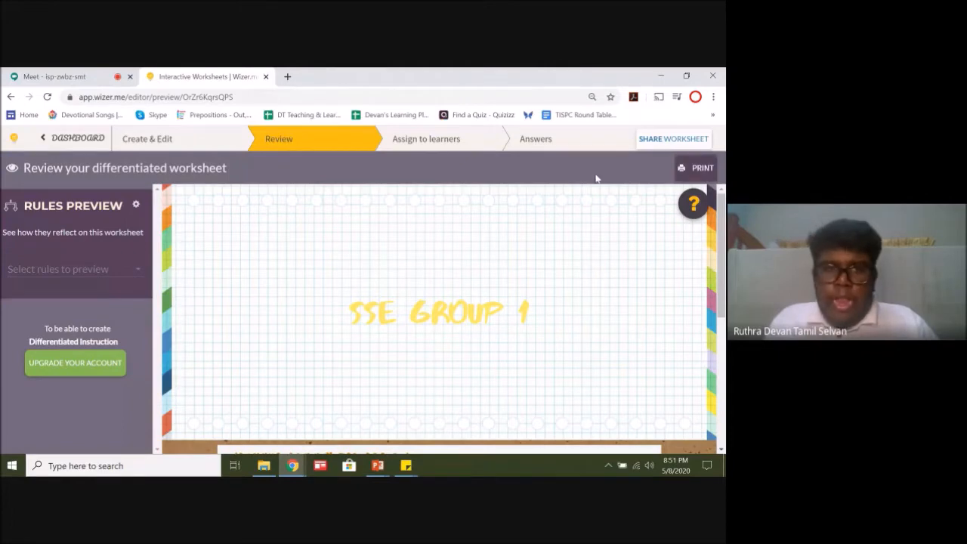
pyautogui.click(694, 167)
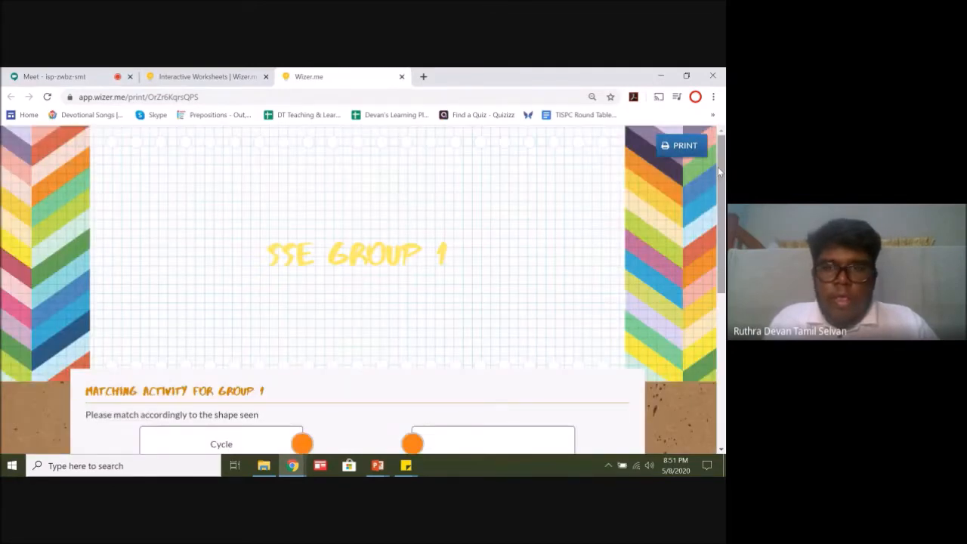
pyautogui.click(680, 147)
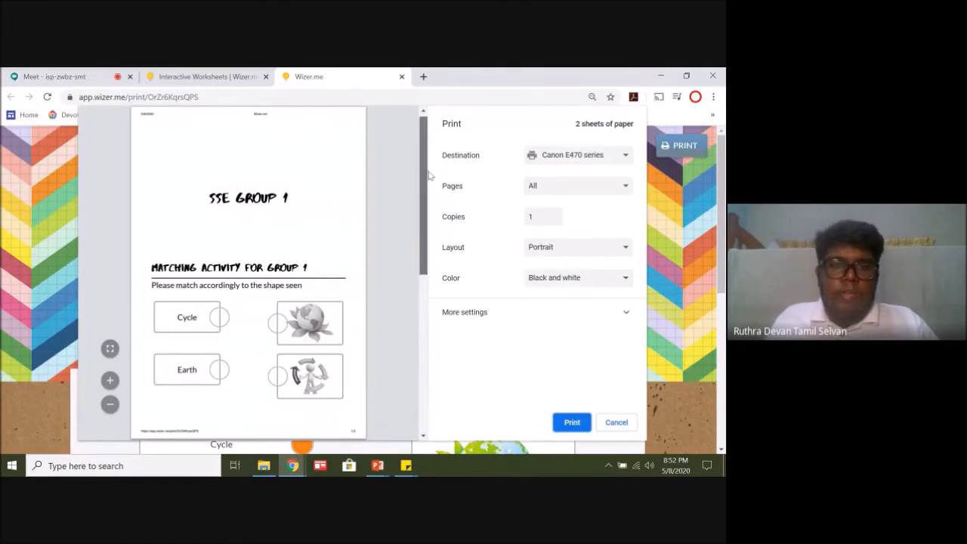
pyautogui.scroll(-5, 429, 175)
pyautogui.scroll(5, 287, 378)
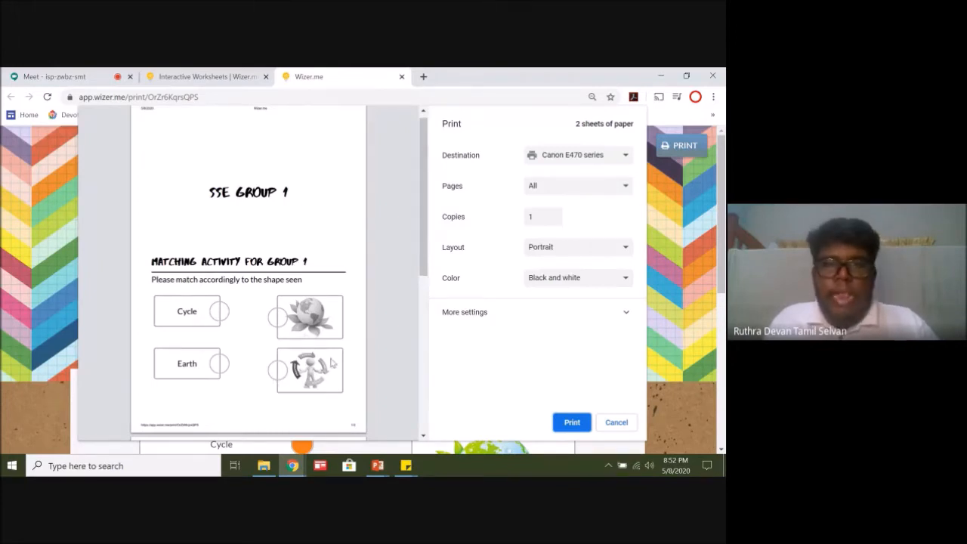
pyautogui.scroll(1, 421, 131)
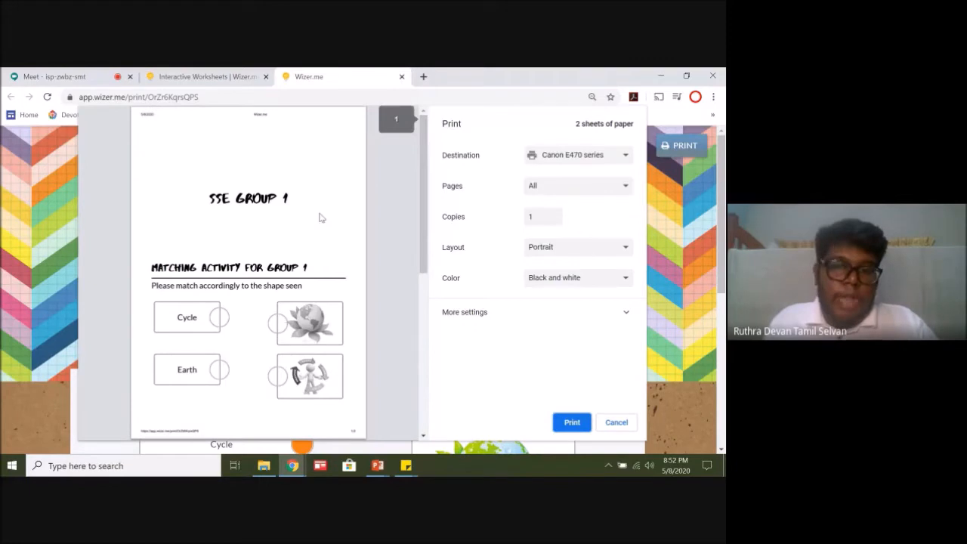
pyautogui.click(616, 422)
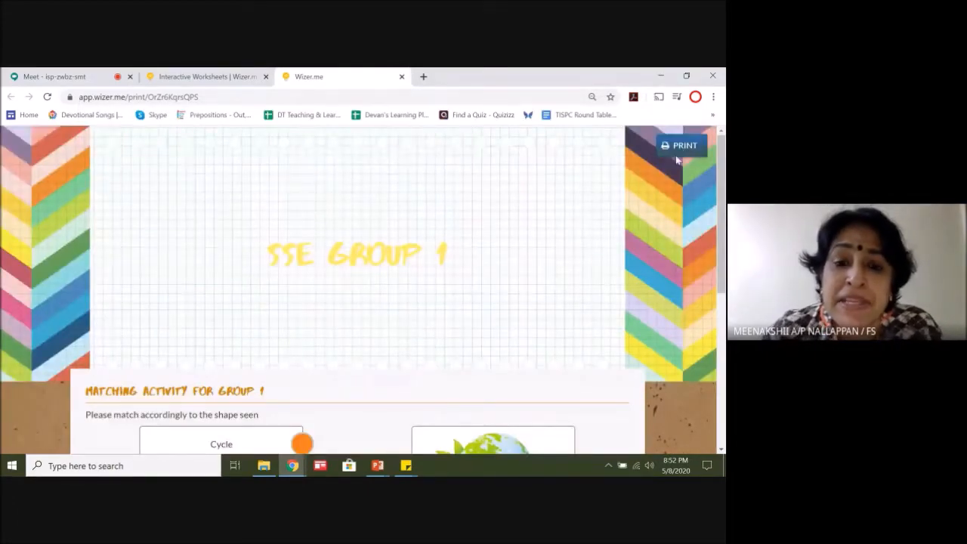
pyautogui.click(678, 148)
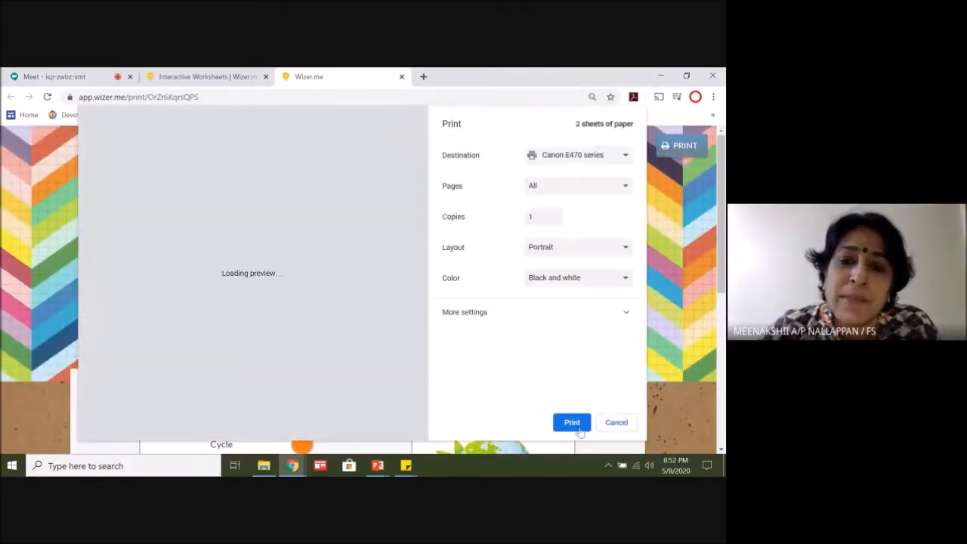
pyautogui.click(616, 423)
# Step: Return from the printable version to the SSE Group 1 worksheet and reopen it in the editor
pyautogui.click(200, 76)
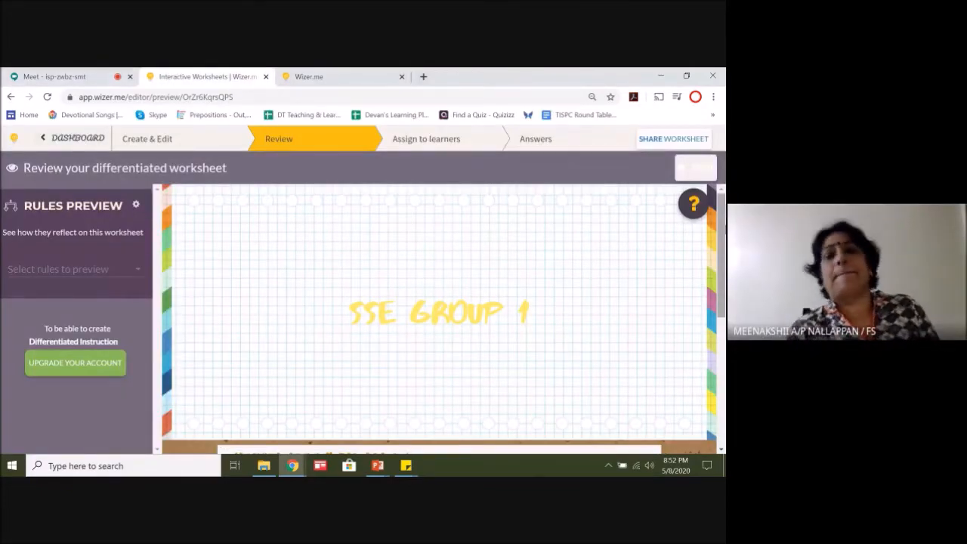
pyautogui.click(647, 142)
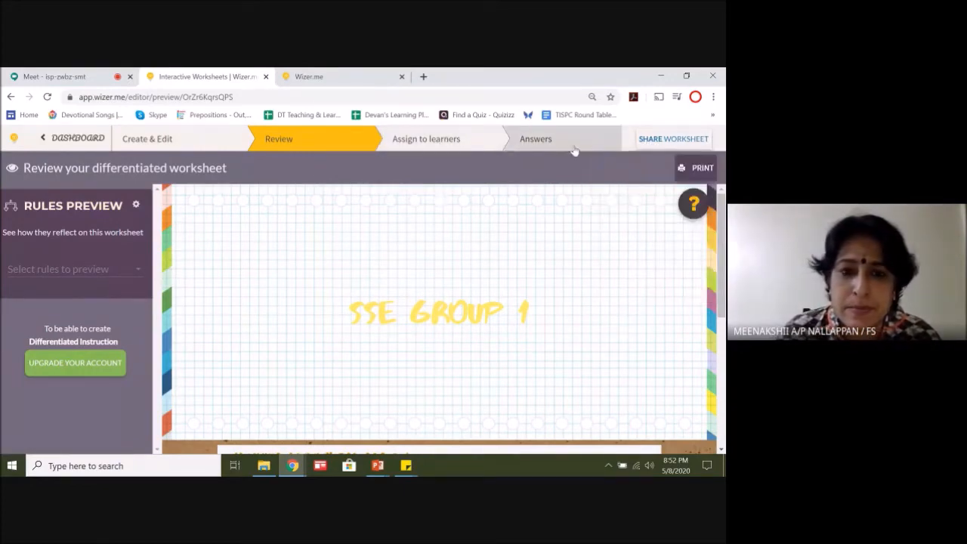
pyautogui.click(158, 141)
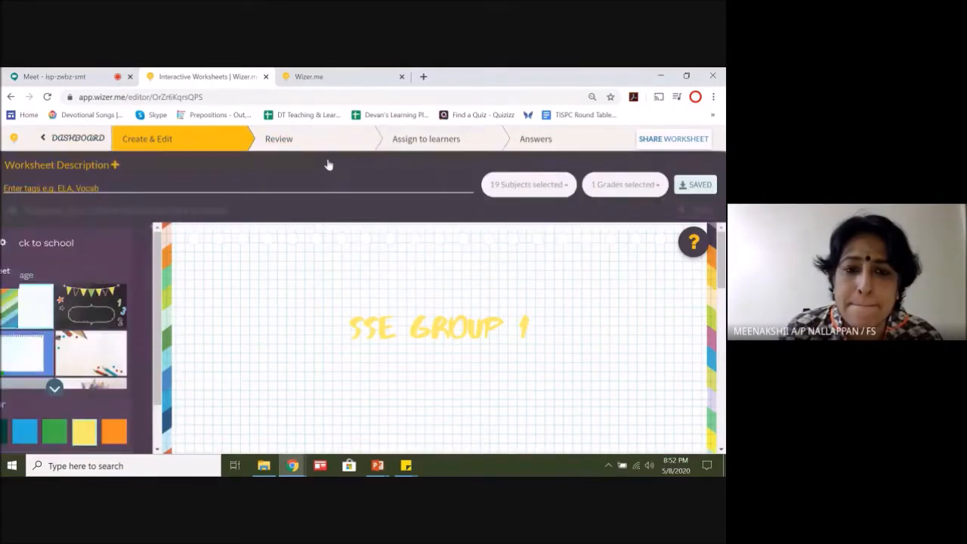
pyautogui.moveTo(721, 243)
pyautogui.mouseDown()
pyautogui.moveTo(722, 411)
pyautogui.moveTo(721, 235)
pyautogui.mouseUp()
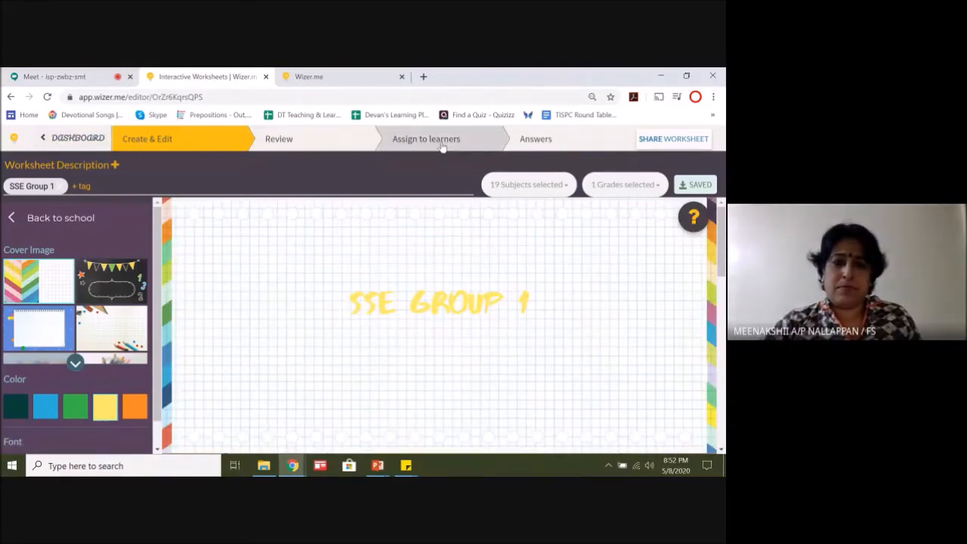
# Step: View the student answers page of the worksheet and try to open the assignment to learners
pyautogui.click(542, 142)
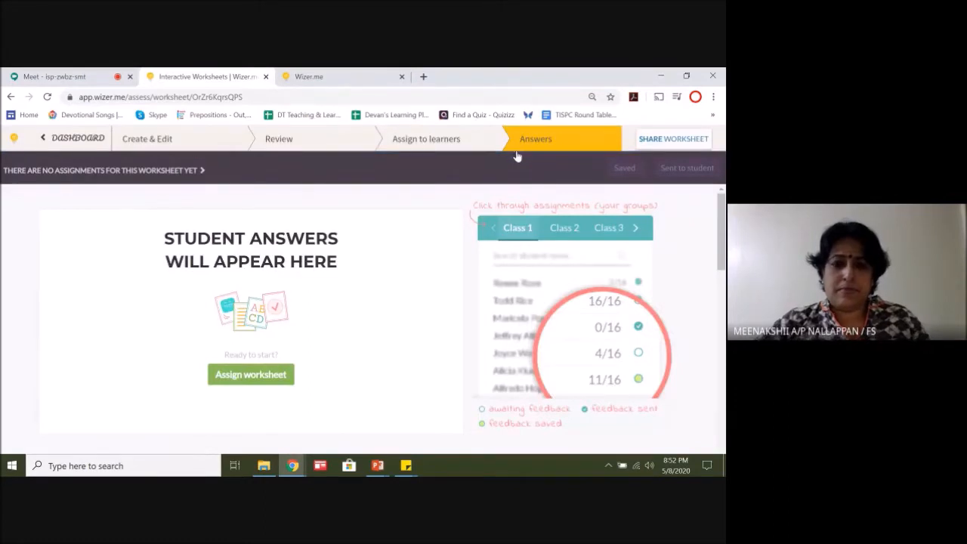
pyautogui.moveTo(723, 224)
pyautogui.mouseDown()
pyautogui.moveTo(723, 330)
pyautogui.moveTo(723, 219)
pyautogui.mouseUp()
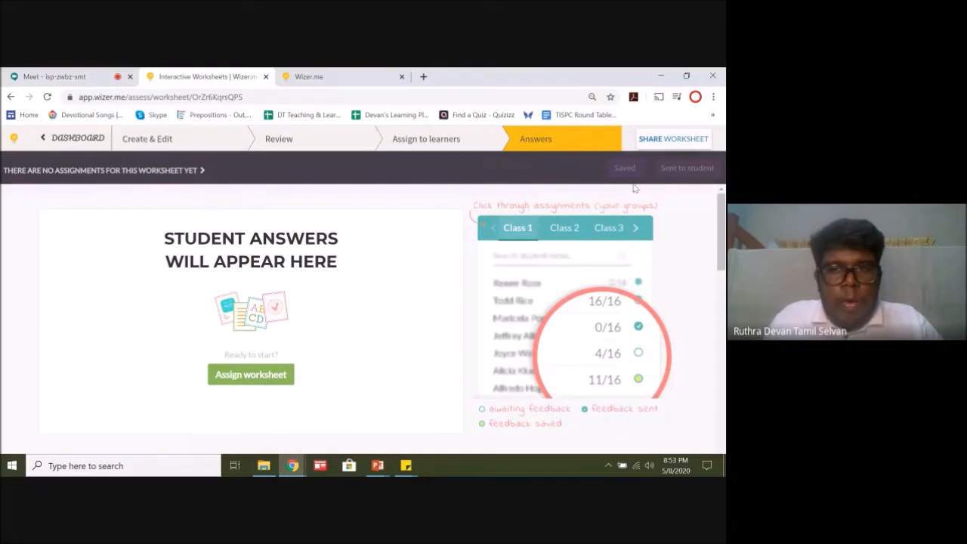
pyautogui.click(423, 139)
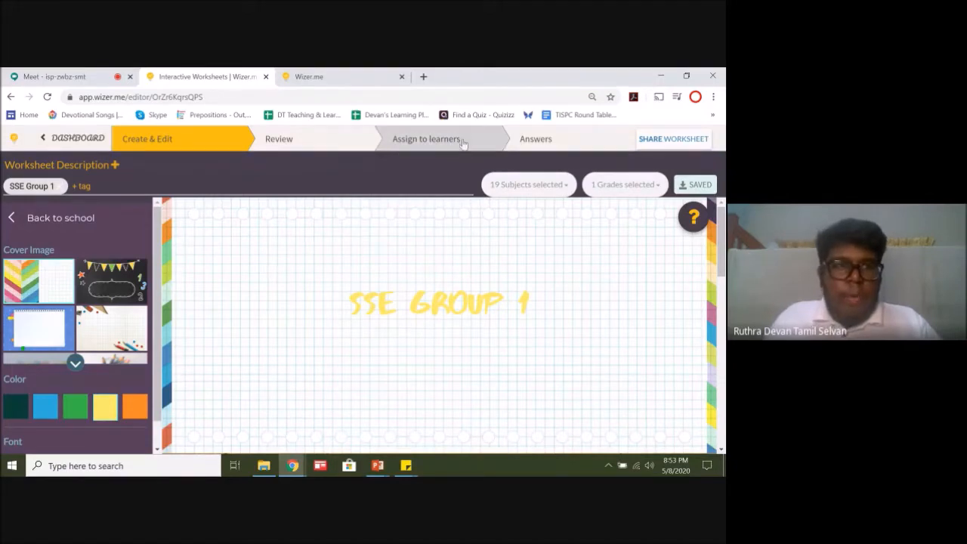
# Step: Check the Google Meet chat for new replies and switch back to Wizer's printable version of the worksheet
pyautogui.click(81, 78)
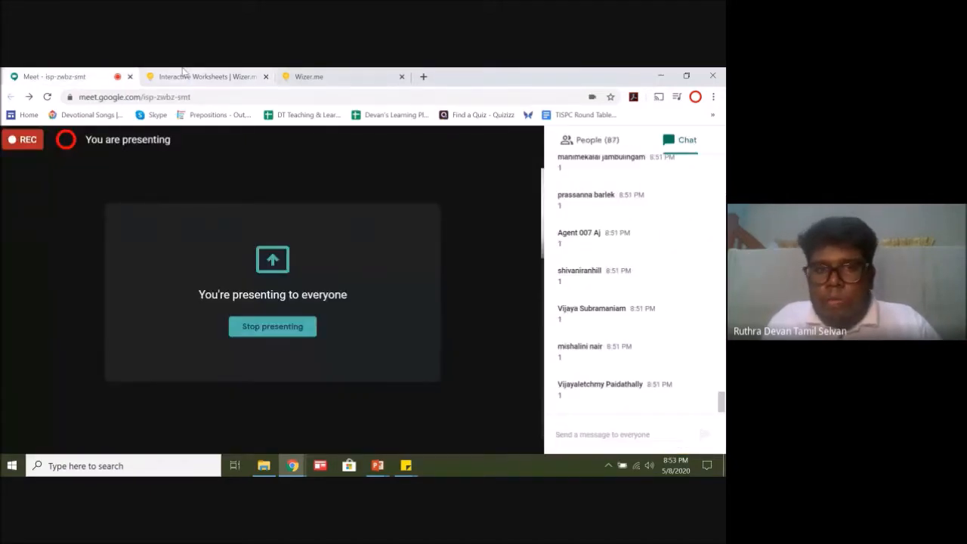
pyautogui.click(250, 75)
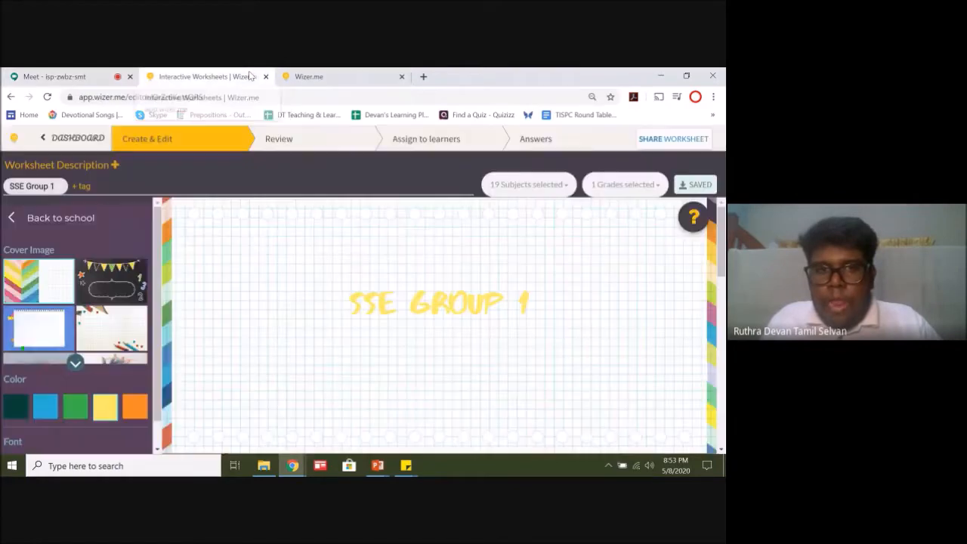
pyautogui.click(321, 76)
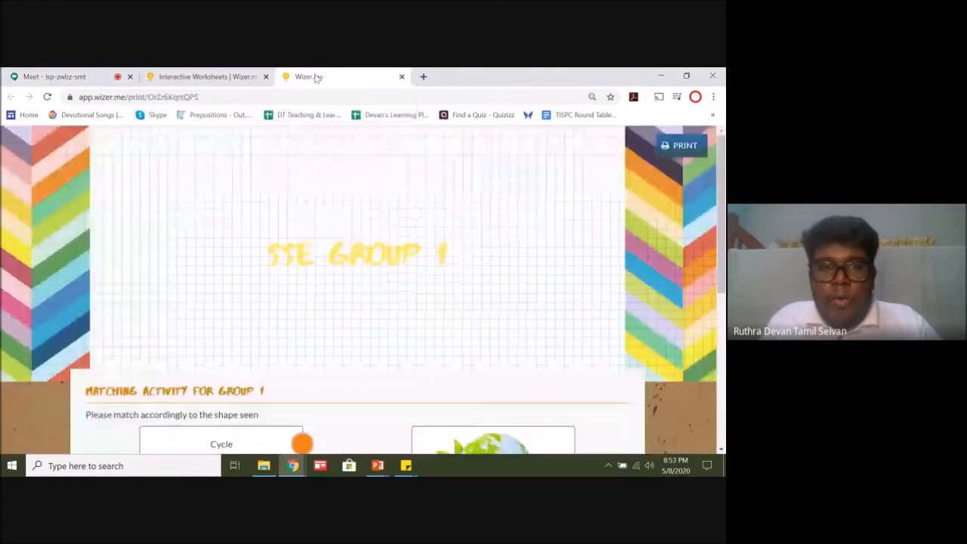
# Step: Point out the Assign to learners stage in the Wizer worksheet editor and check the Google Meet chat for new replies
pyautogui.click(217, 76)
pyautogui.tripleClick(437, 152)
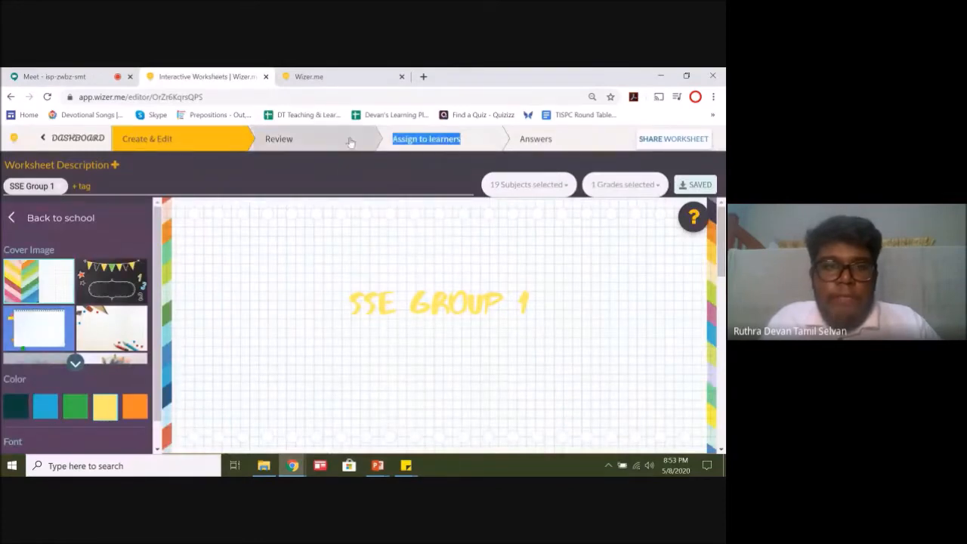
pyautogui.click(345, 74)
pyautogui.click(64, 76)
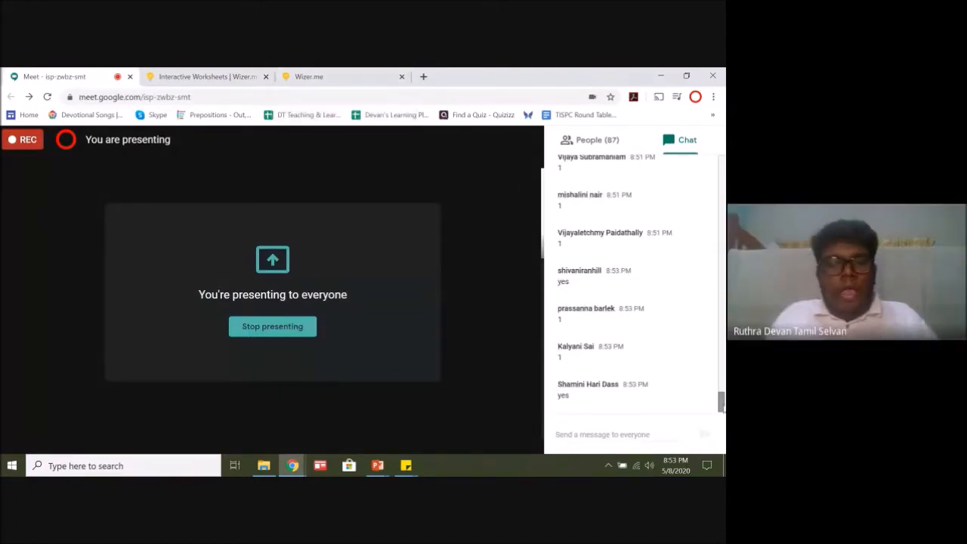
pyautogui.click(348, 72)
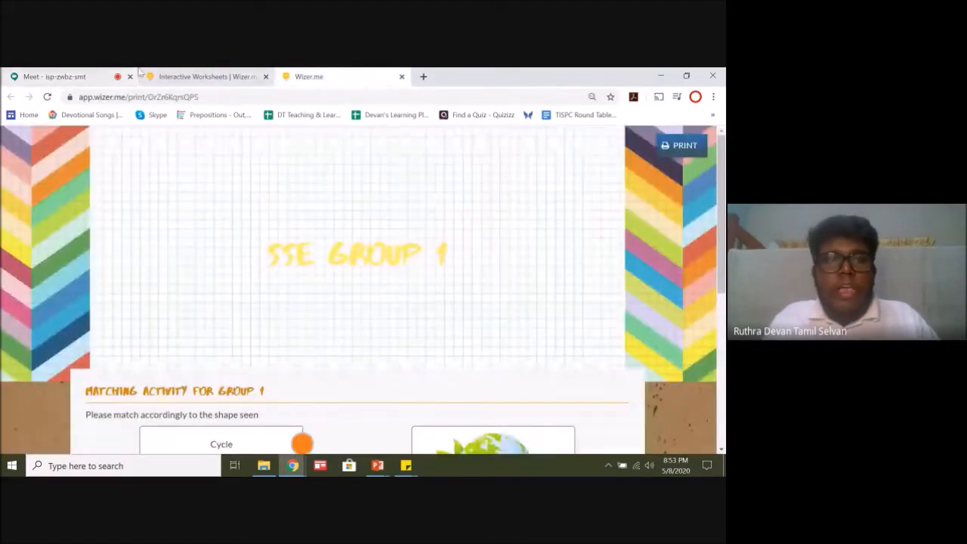
pyautogui.click(68, 74)
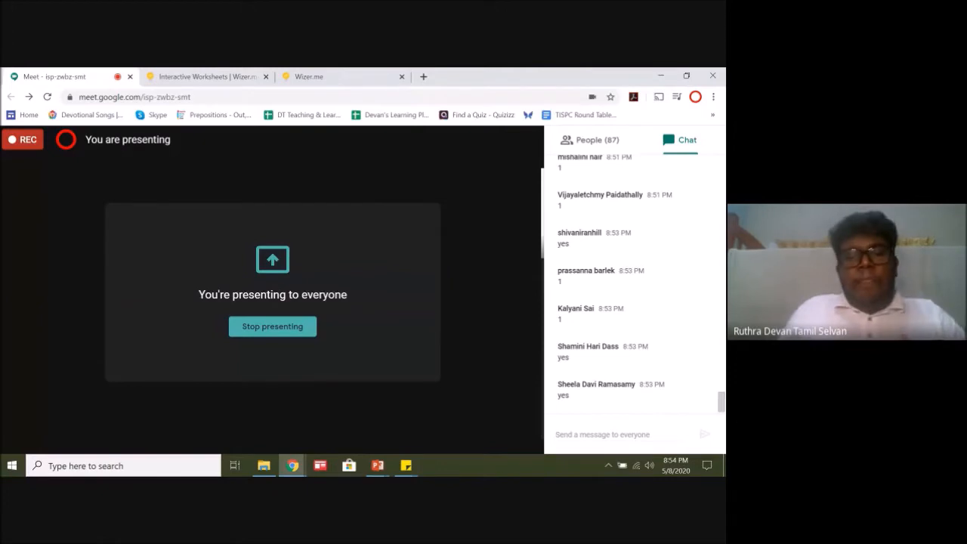
pyautogui.moveTo(377, 465)
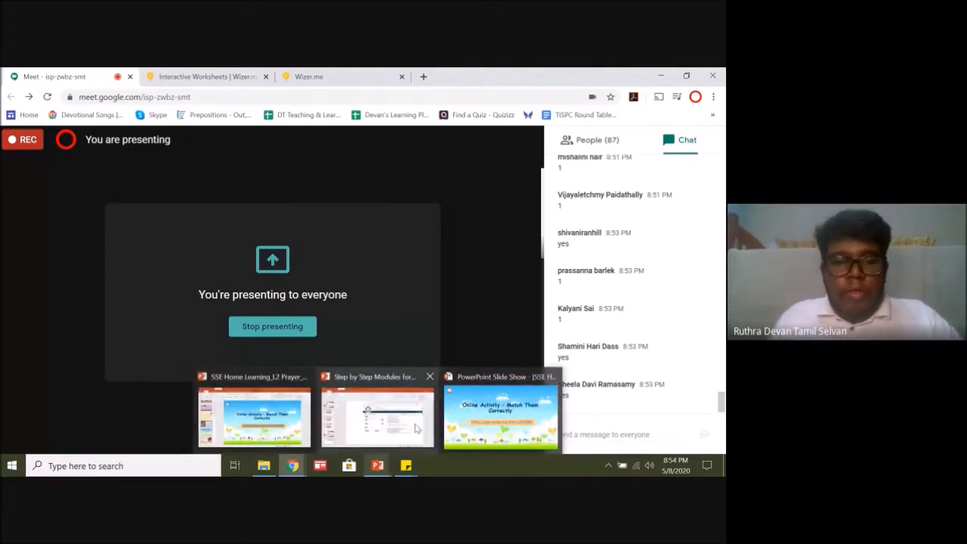
pyautogui.moveTo(327, 418)
pyautogui.click(382, 433)
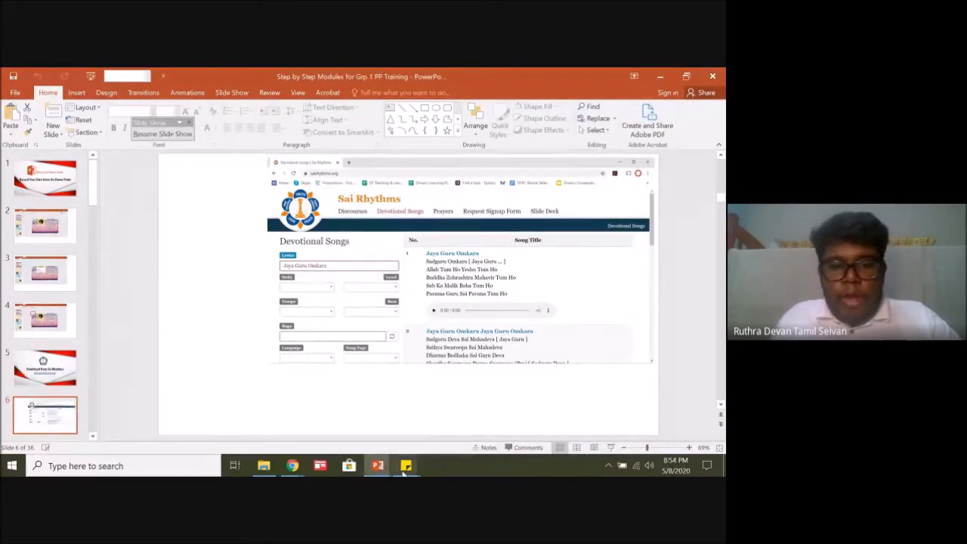
pyautogui.moveTo(292, 465)
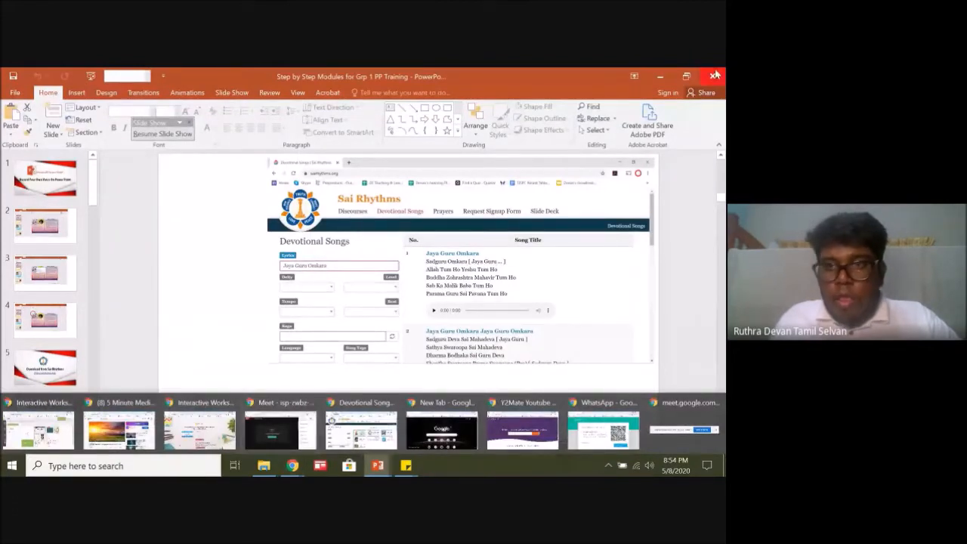
pyautogui.click(654, 72)
# Step: Play the Grp 1 Mantra video from the SSE GRP1 2020 folder in File Explorer, close the player and minimize the folder
pyautogui.click(264, 465)
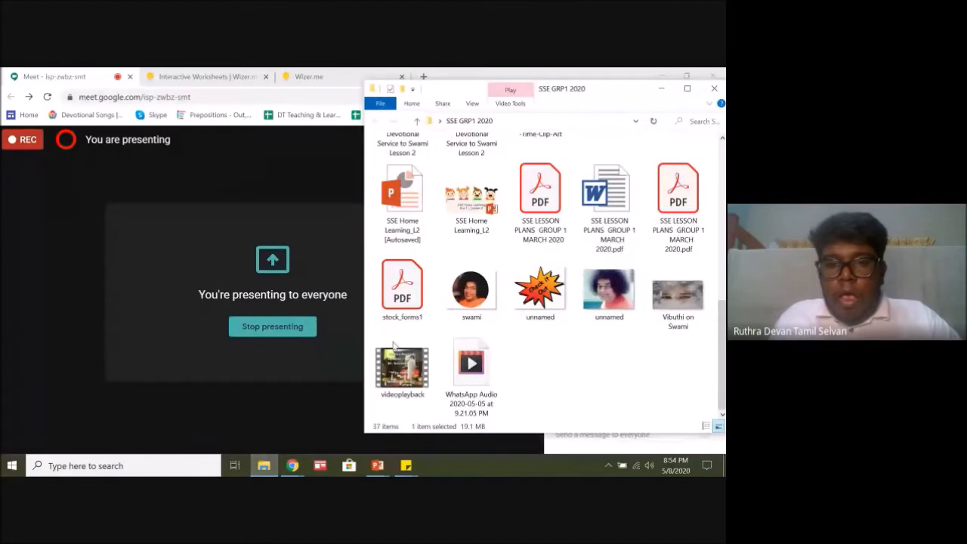
pyautogui.scroll(5, 604, 360)
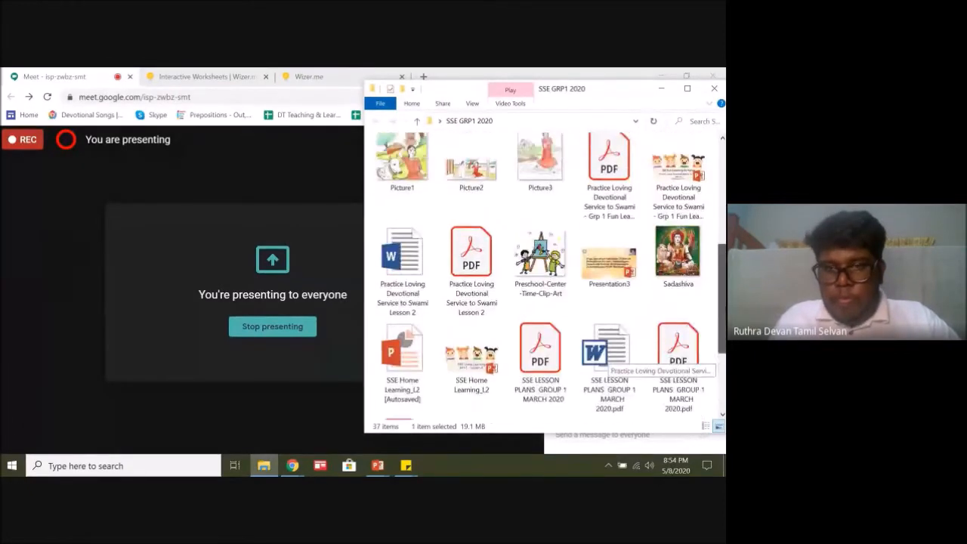
pyautogui.scroll(4, 604, 359)
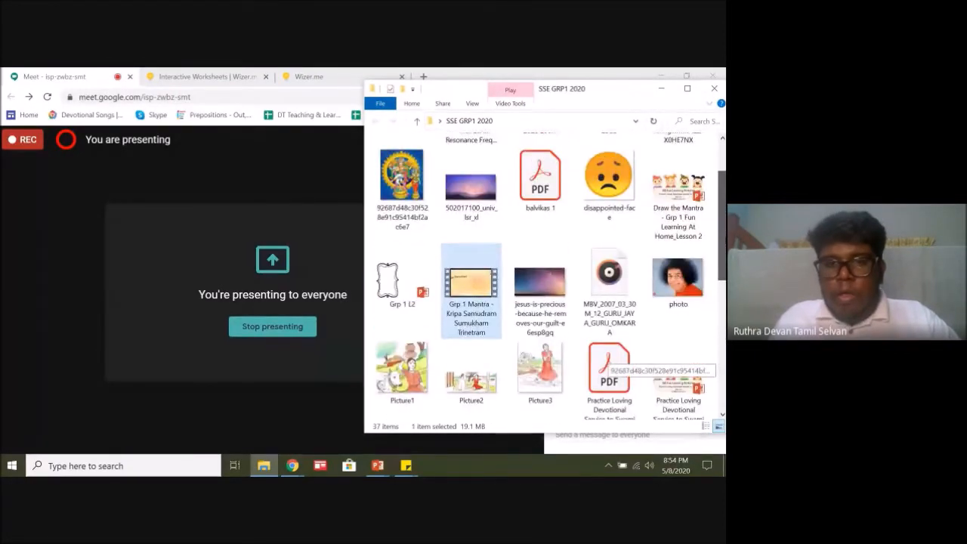
pyautogui.doubleClick(474, 308)
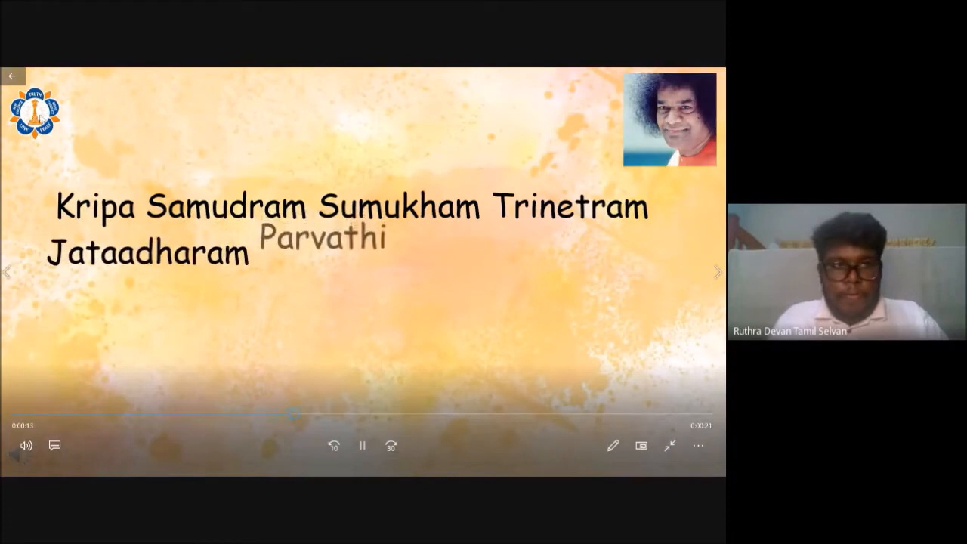
pyautogui.click(12, 79)
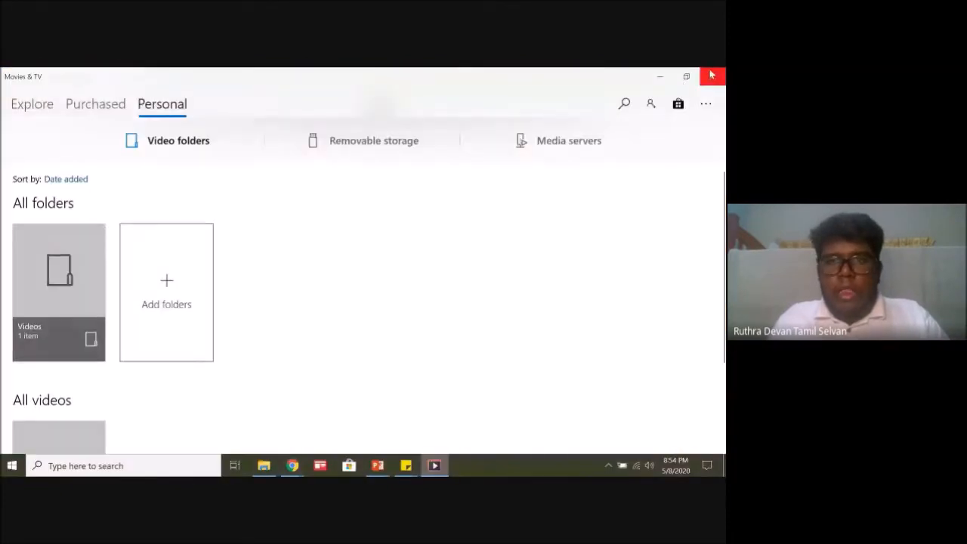
pyautogui.click(711, 77)
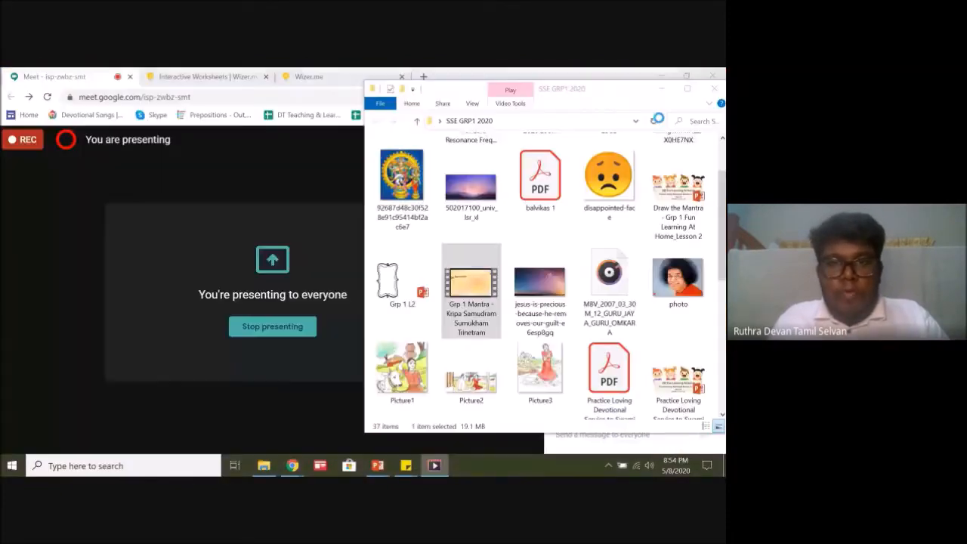
pyautogui.click(661, 89)
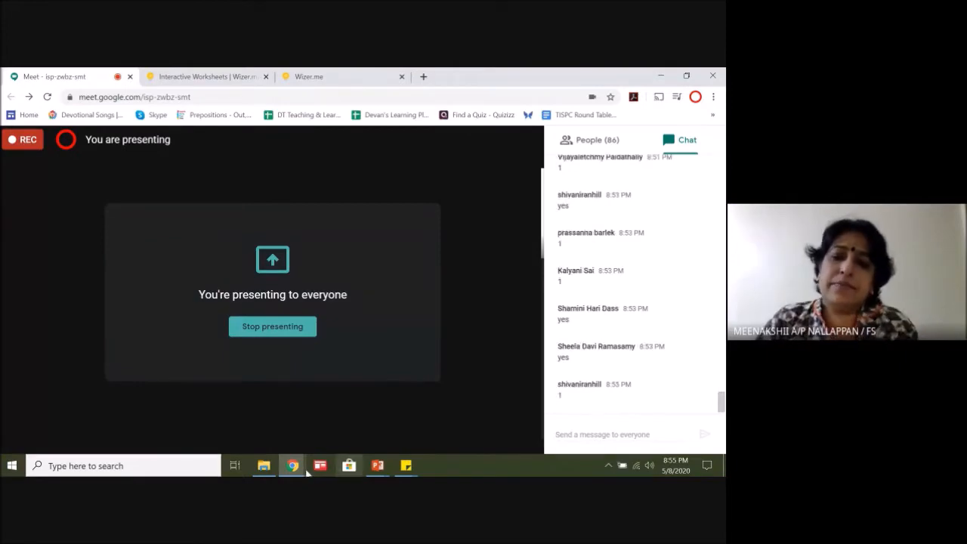
# Step: End the running Online Activity slide show in PowerPoint and minimize the open windows to reveal the desktop
pyautogui.moveTo(293, 465)
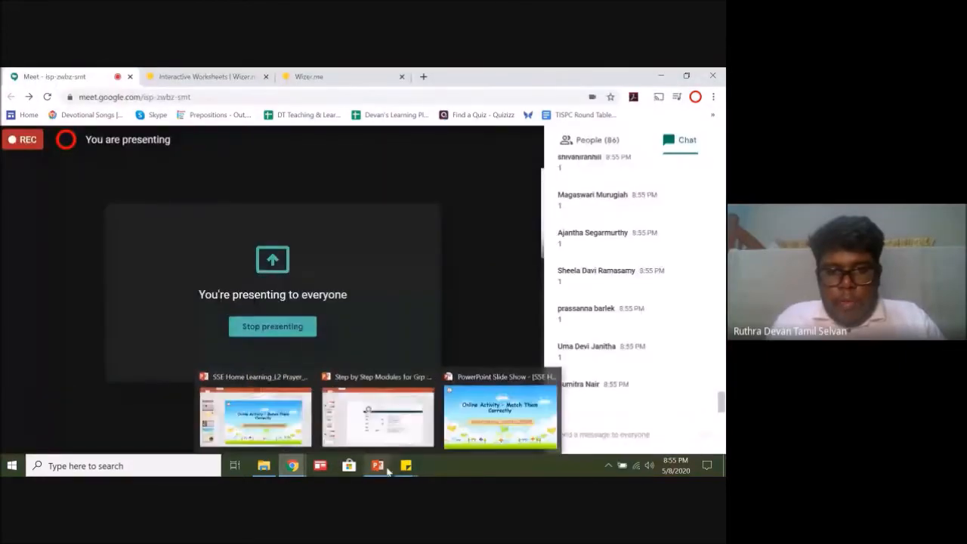
pyautogui.click(371, 429)
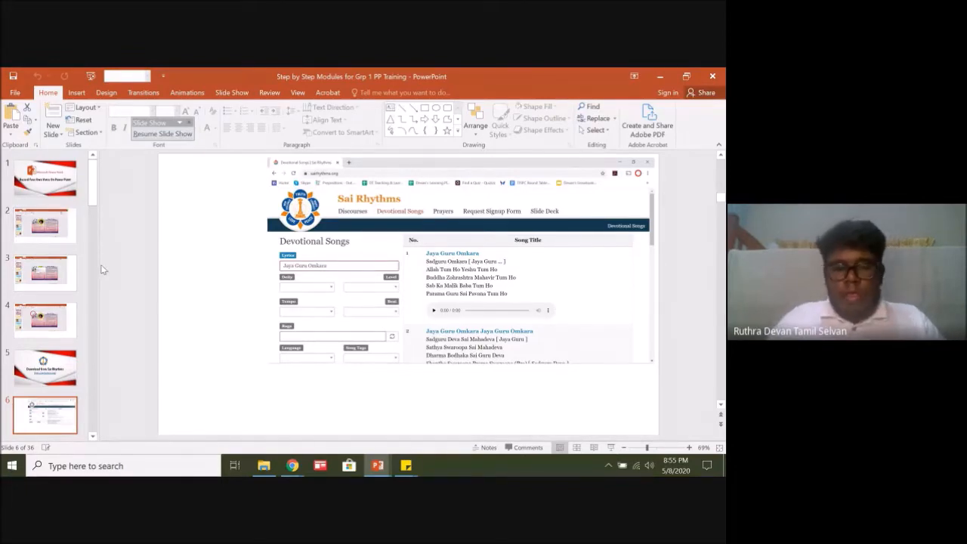
pyautogui.click(661, 76)
pyautogui.click(656, 75)
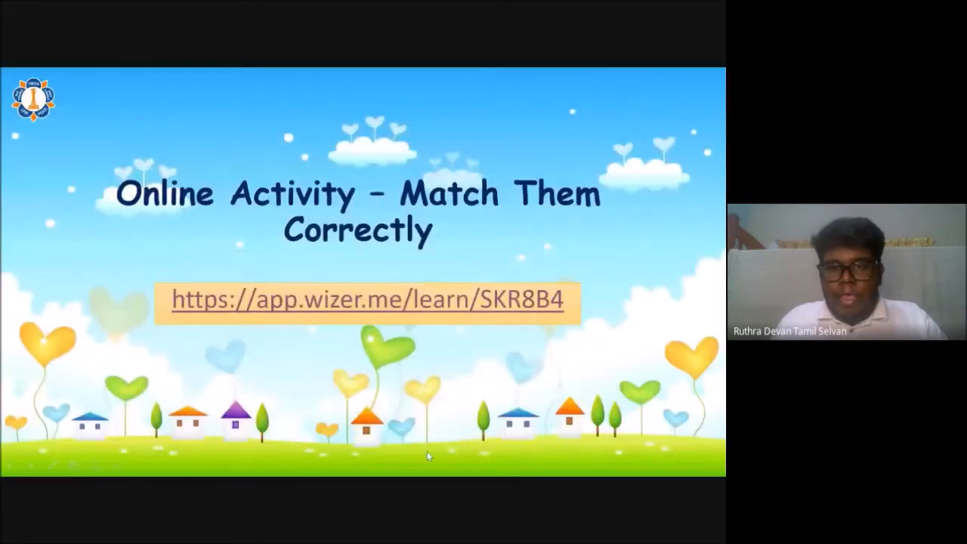
pyautogui.press('Escape')
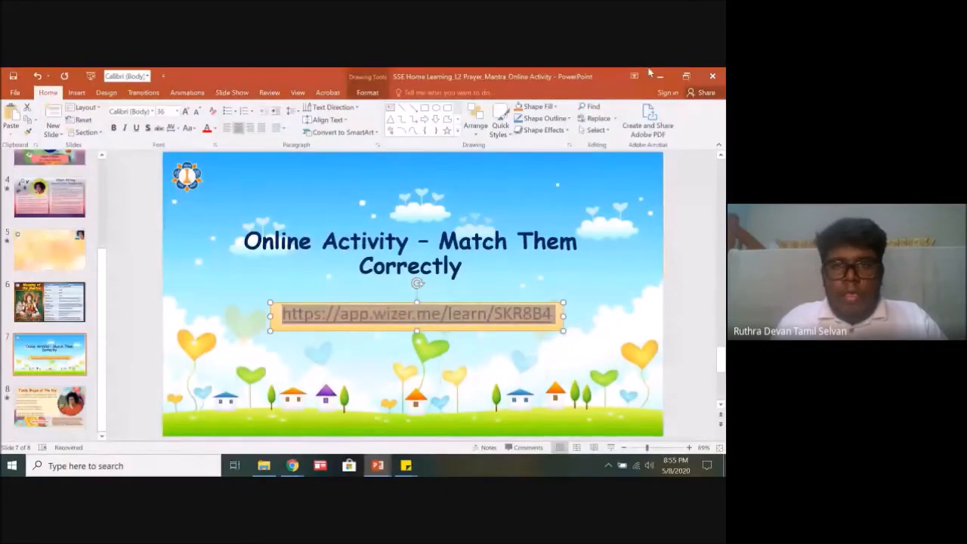
pyautogui.click(663, 74)
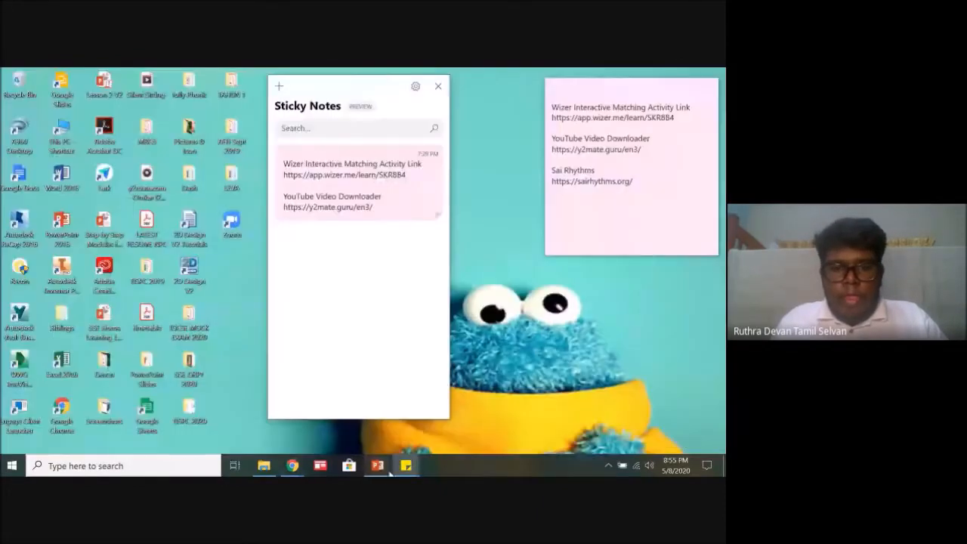
# Step: Switch to the Step by Step Modules for Grp 1 PP Training presentation and start the slide show from slide 11, Word Animation and Merge Audio/Mp3
pyautogui.moveTo(389, 471)
pyautogui.click(414, 445)
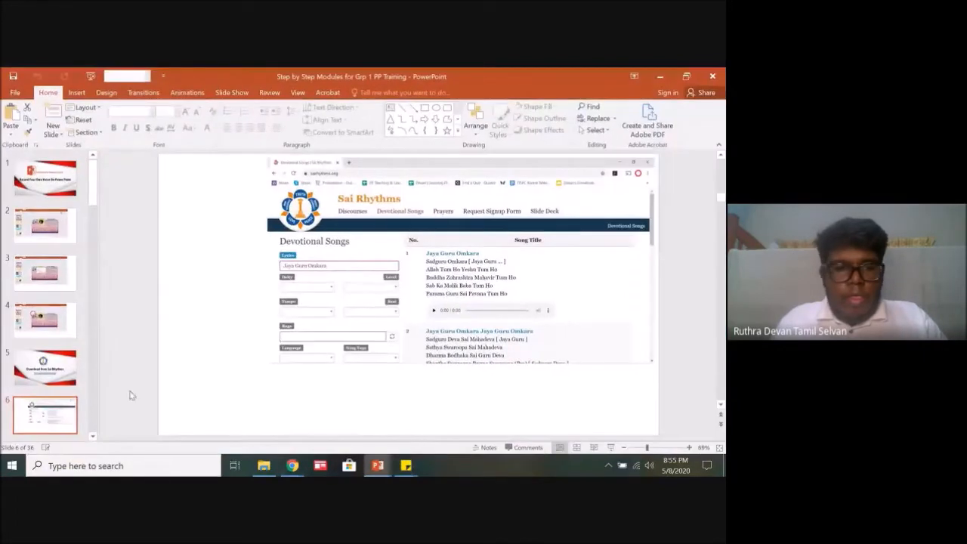
pyautogui.click(72, 178)
pyautogui.moveTo(91, 182); pyautogui.dragTo(91, 211)
pyautogui.scroll(-5, 53, 226)
pyautogui.click(53, 162)
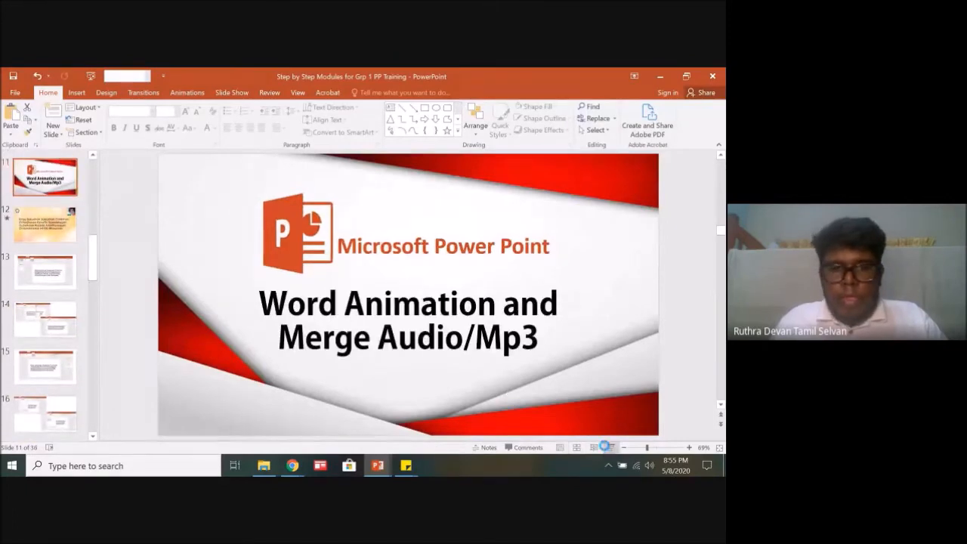
pyautogui.click(609, 447)
# Step: Present the word animation slides from the mantra text through the effect options, and return to the slide showing the Fly In animation
pyautogui.click(420, 250)
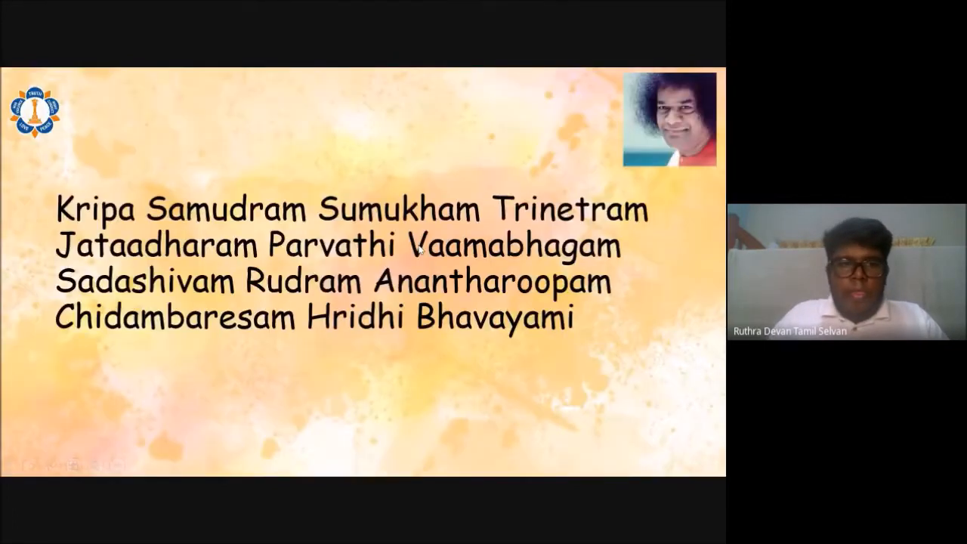
pyautogui.click(420, 249)
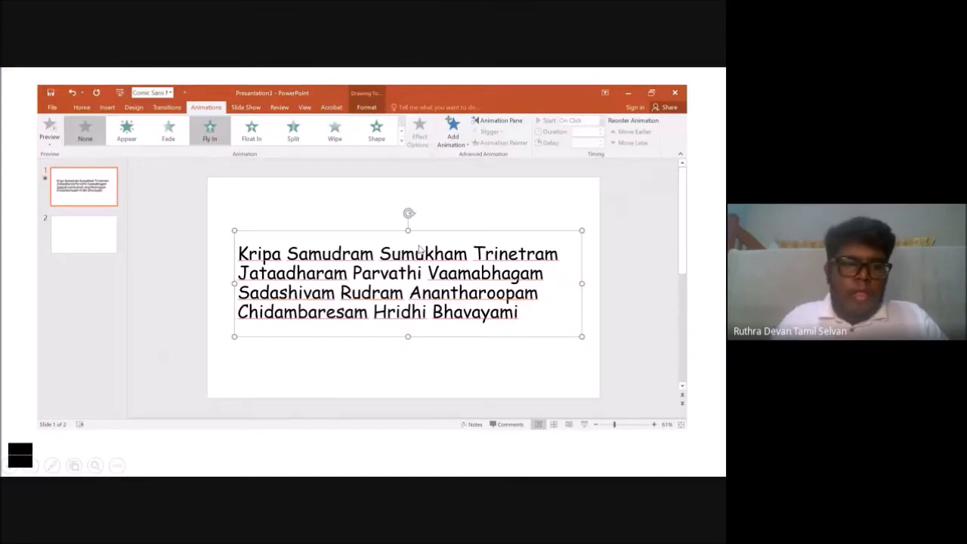
pyautogui.click(20, 456)
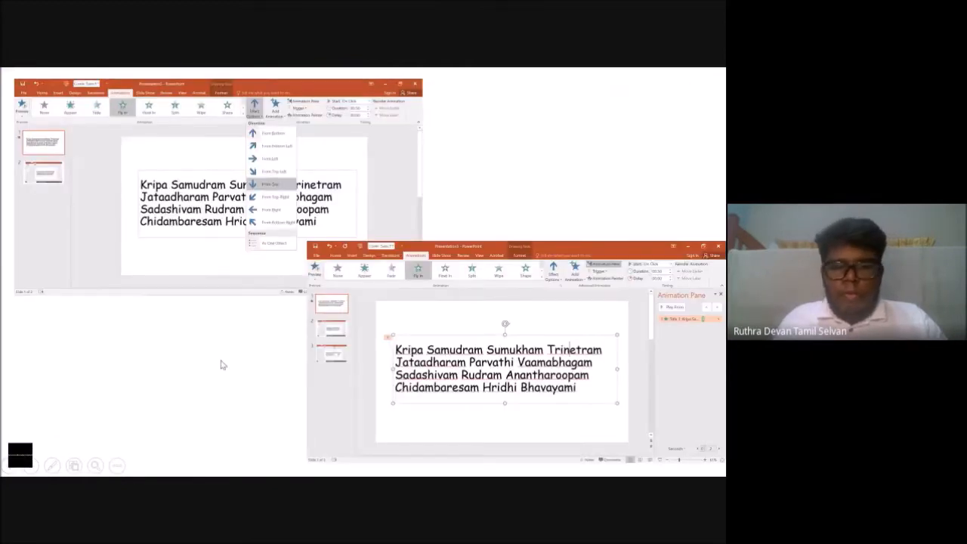
pyautogui.click(276, 366)
pyautogui.click(276, 361)
pyautogui.press('Left')
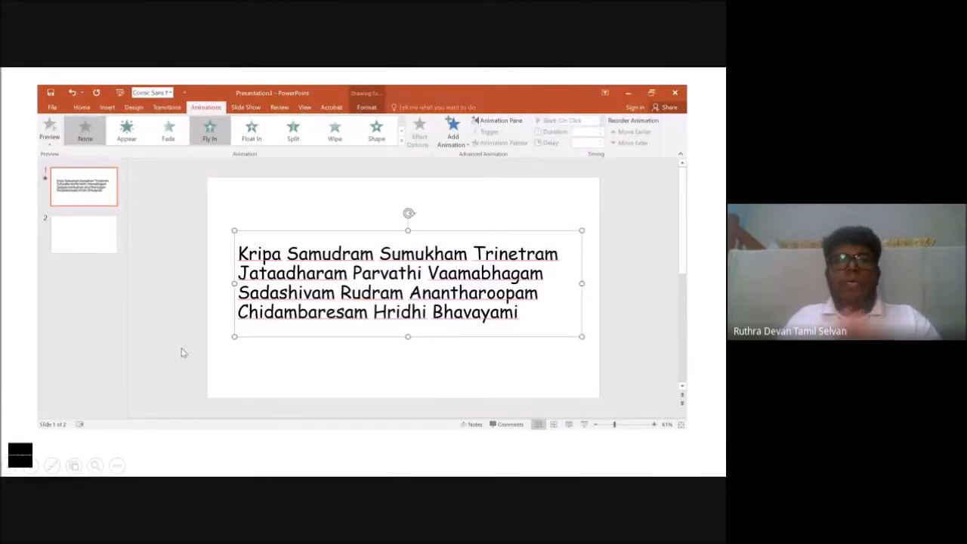
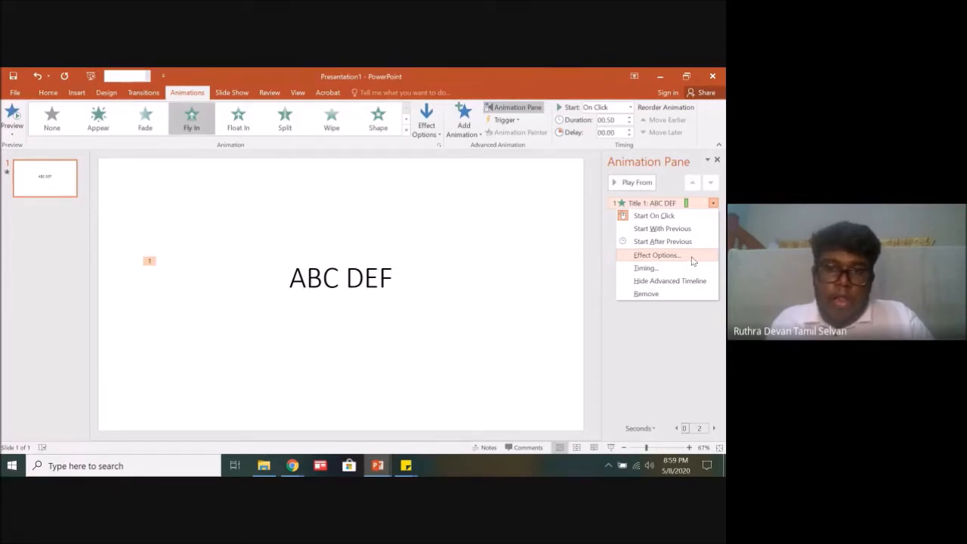
# Step: Set the ABC DEF title's Fly In effect to animate the text by word
pyautogui.click(713, 204)
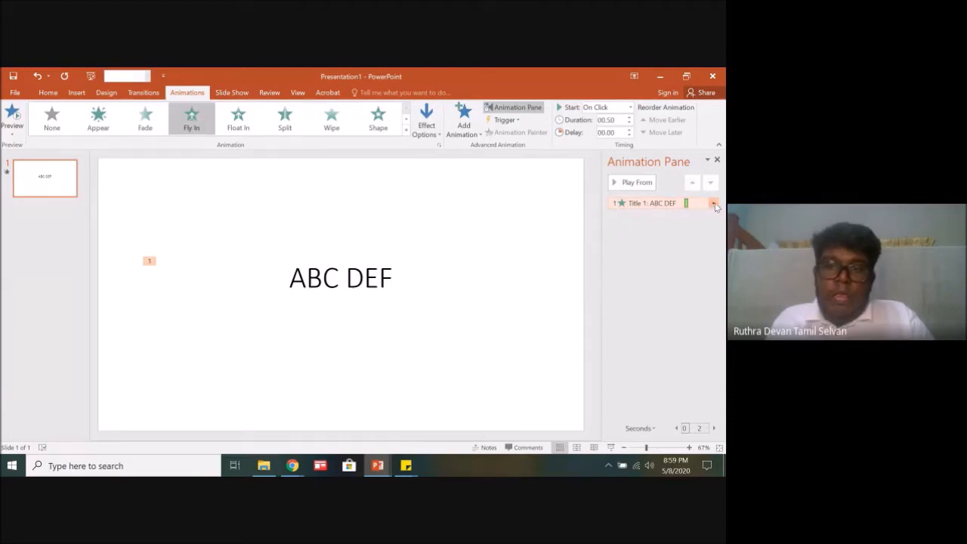
pyautogui.click(713, 204)
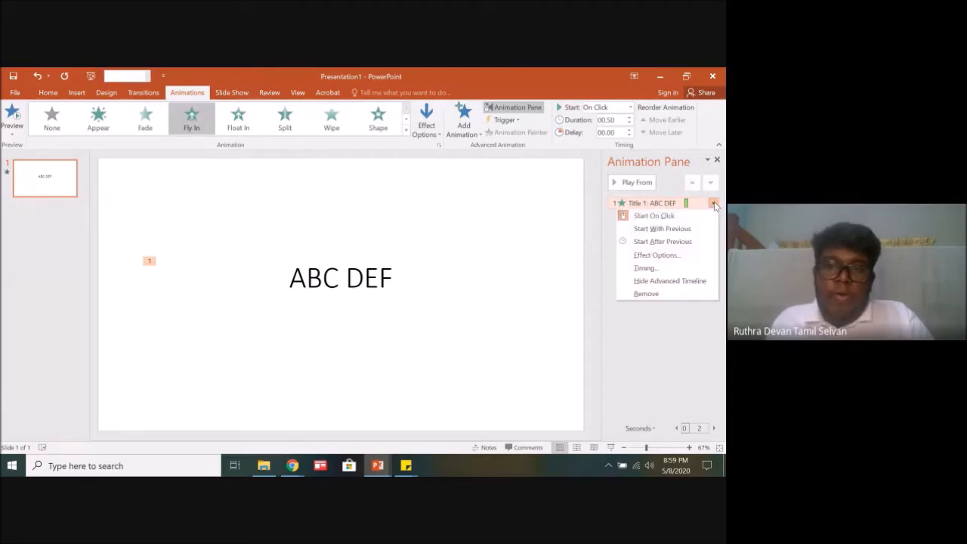
pyautogui.click(683, 259)
pyautogui.moveTo(368, 142); pyautogui.dragTo(480, 175)
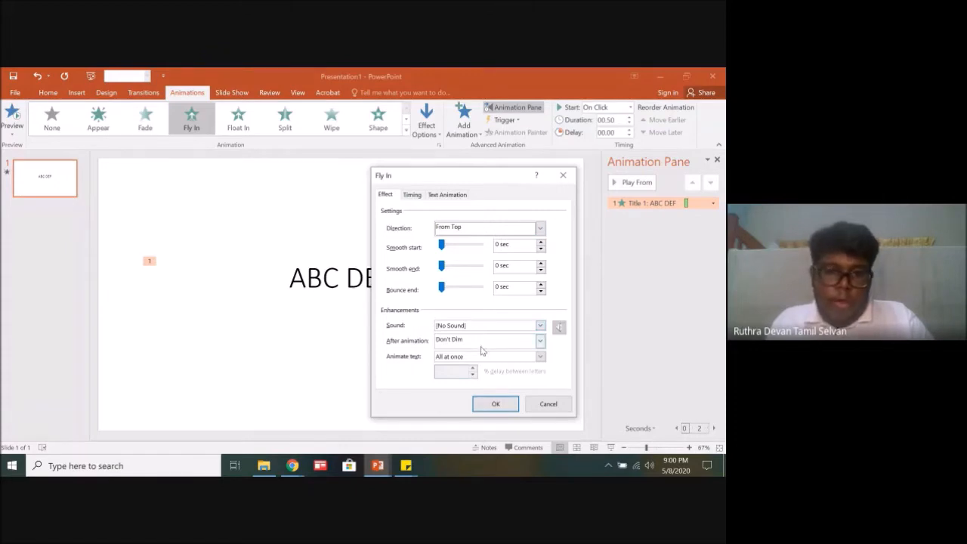
pyautogui.click(540, 357)
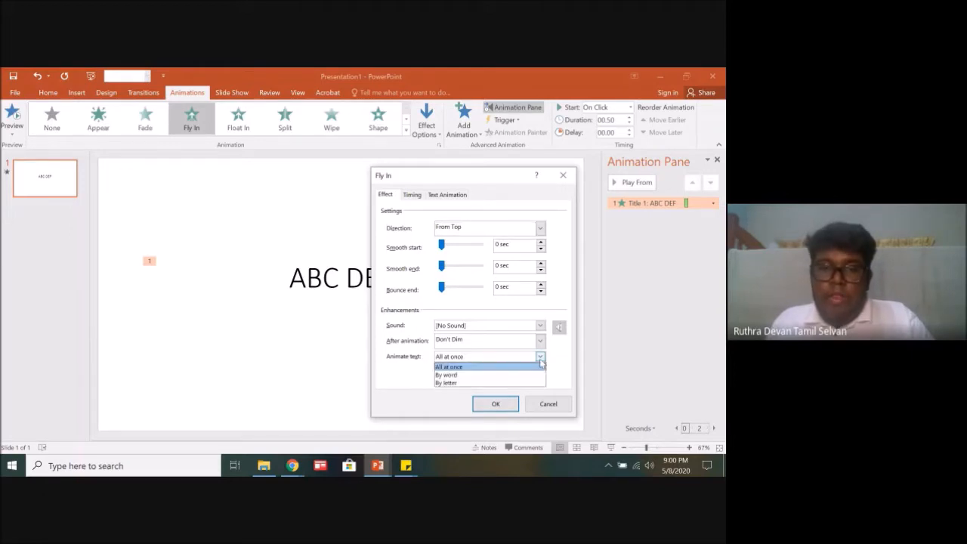
pyautogui.click(489, 375)
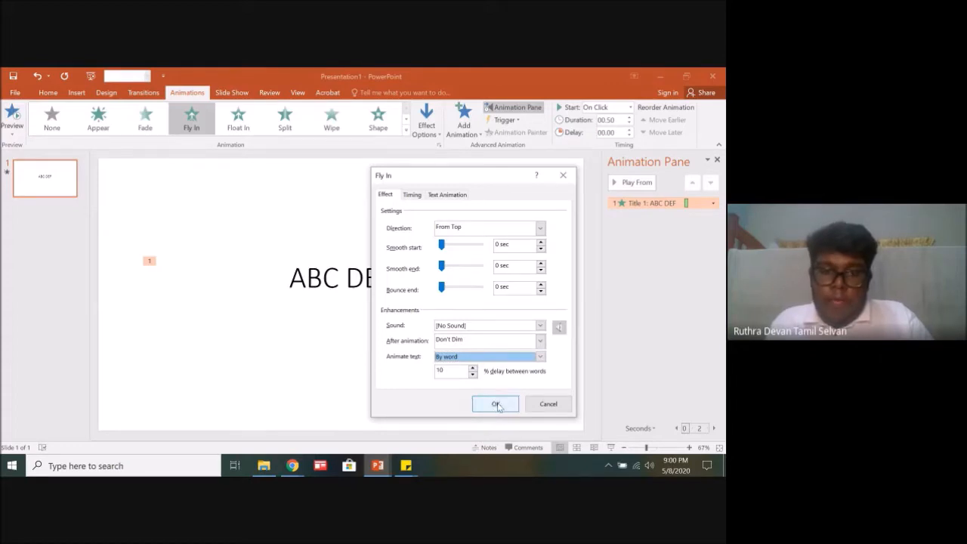
pyautogui.click(495, 404)
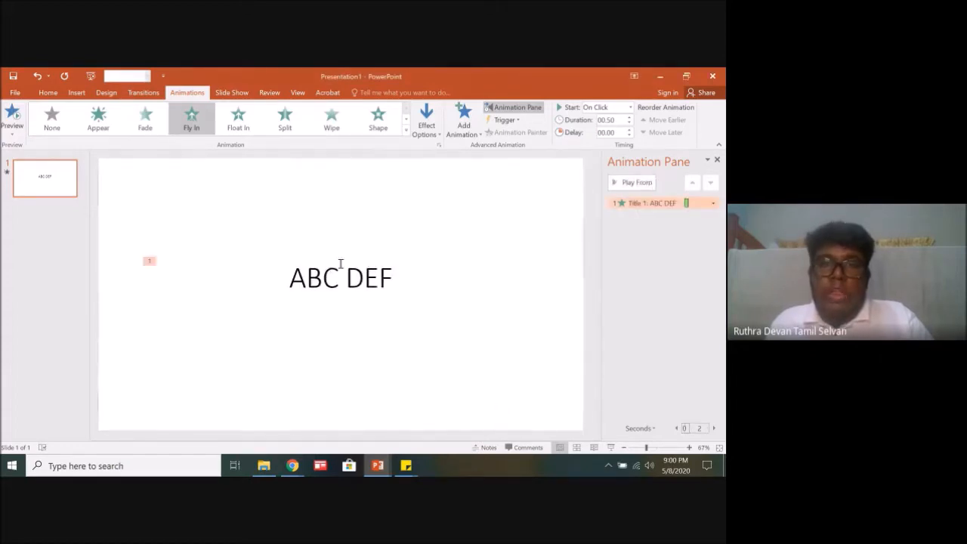
# Step: Change the title's Fly In effect options to animate the text by letter
pyautogui.click(712, 203)
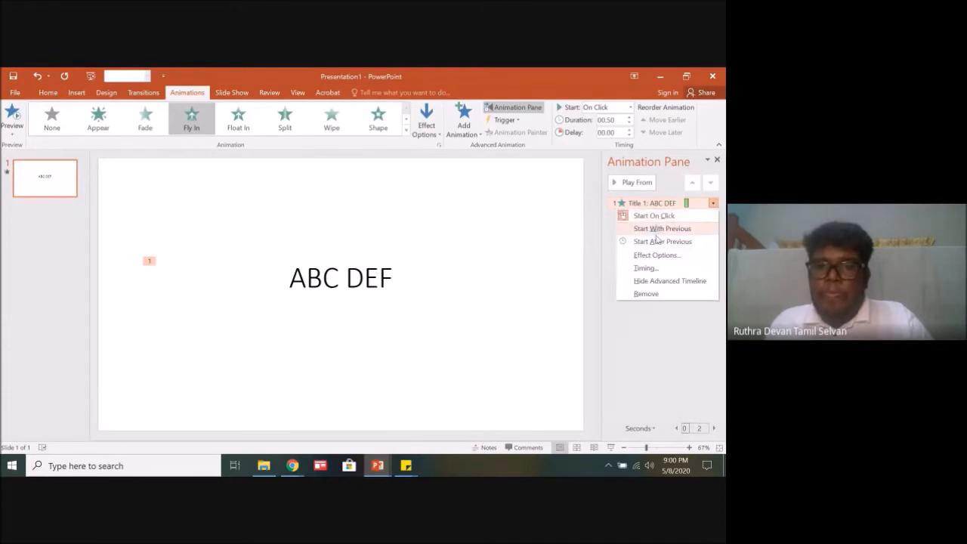
pyautogui.click(655, 255)
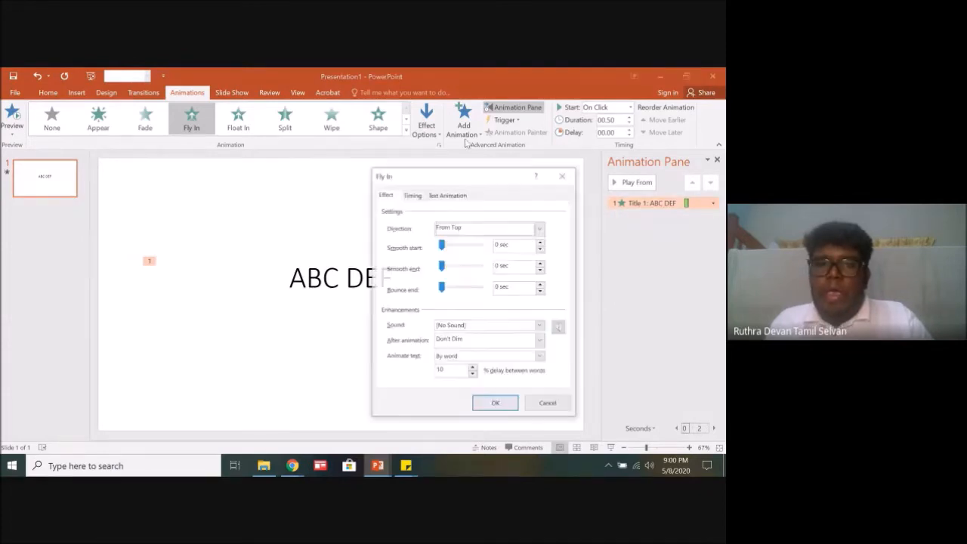
pyautogui.click(469, 359)
pyautogui.click(472, 383)
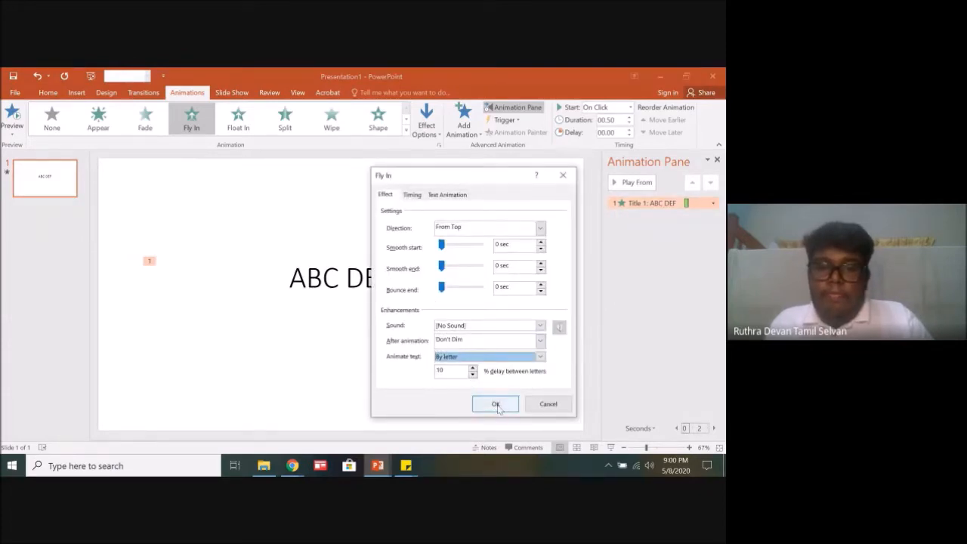
pyautogui.click(496, 405)
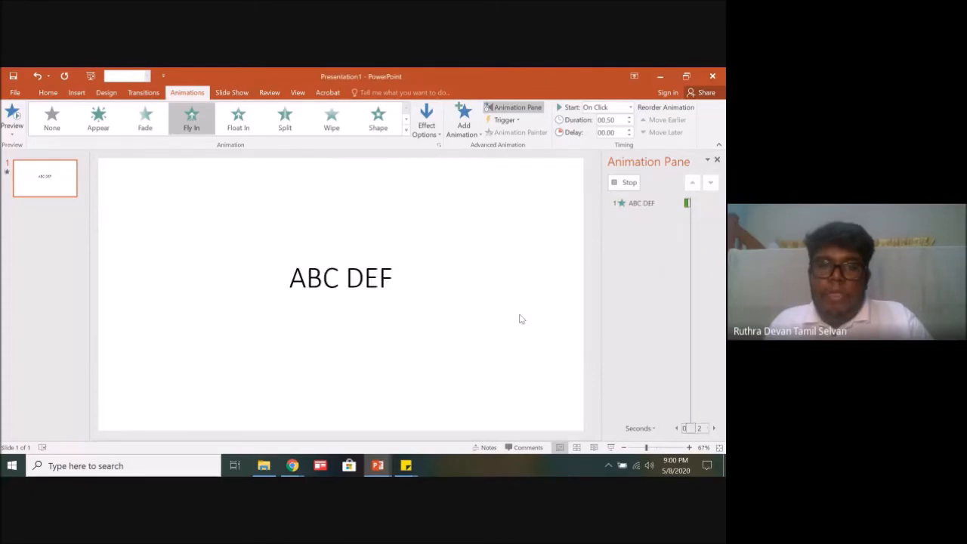
# Step: Set the title's Fly In effect to animate text by word with a 50% delay between words
pyautogui.click(712, 205)
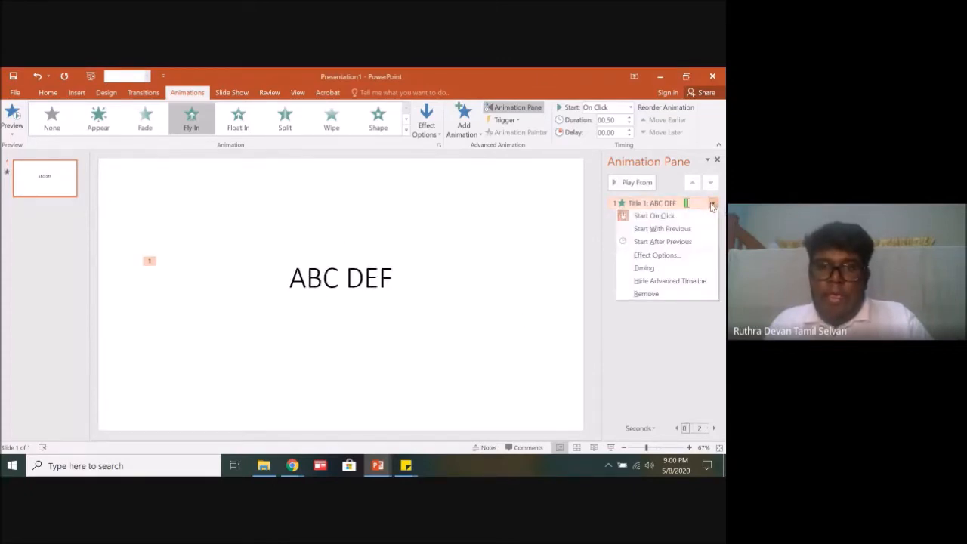
pyautogui.click(669, 257)
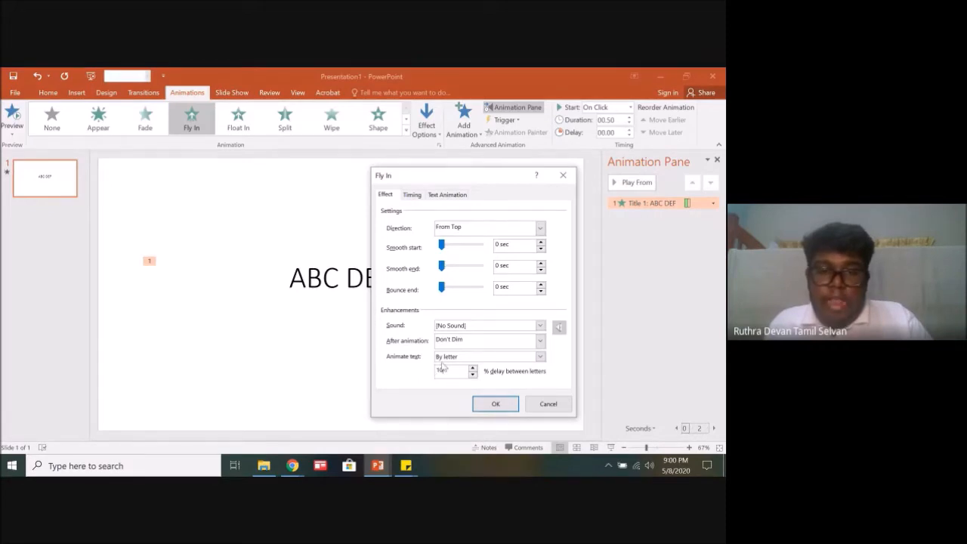
pyautogui.click(540, 359)
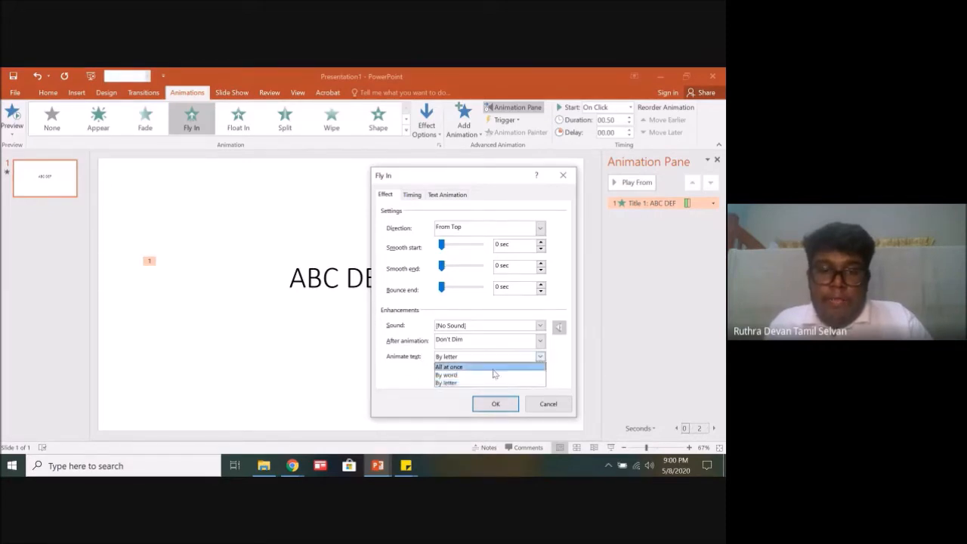
pyautogui.click(492, 375)
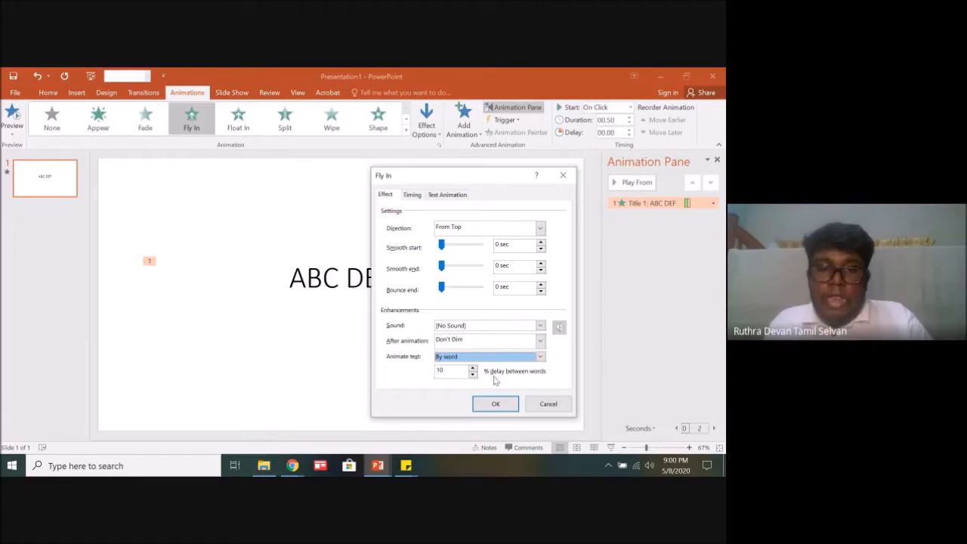
pyautogui.moveTo(457, 370); pyautogui.dragTo(434, 370)
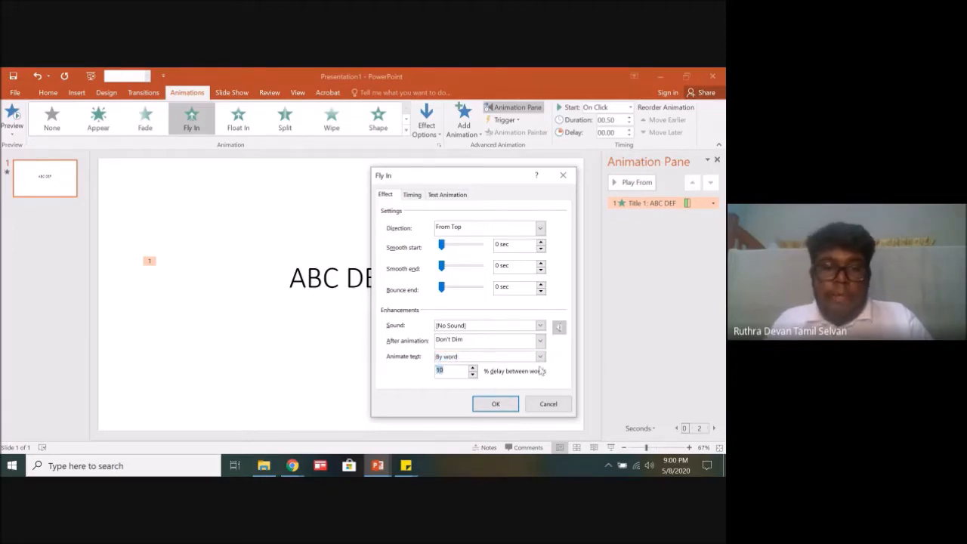
pyautogui.write('50')
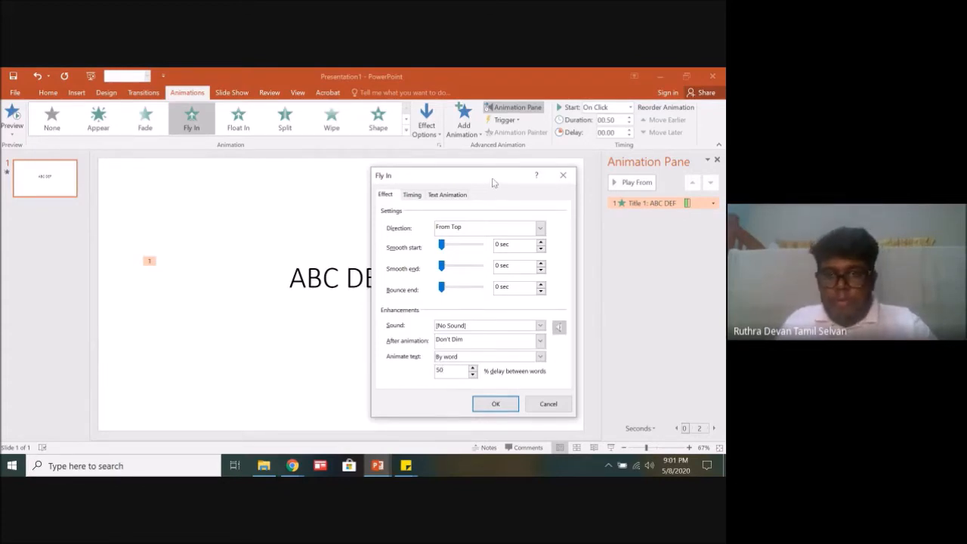
# Step: Set the Fly In timing to start With Previous with a duration of 3 seconds (Slow), and play the animation
pyautogui.moveTo(492, 181); pyautogui.dragTo(498, 175)
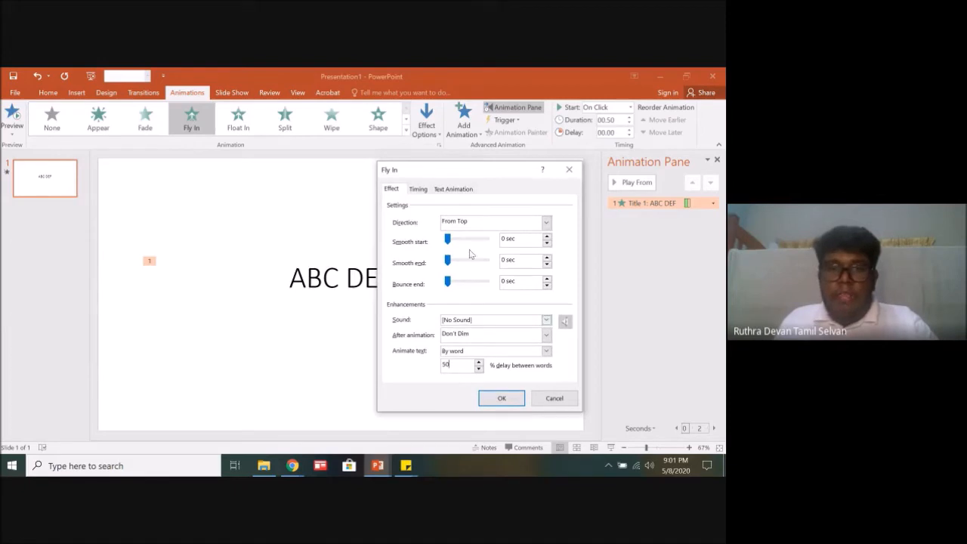
pyautogui.click(419, 190)
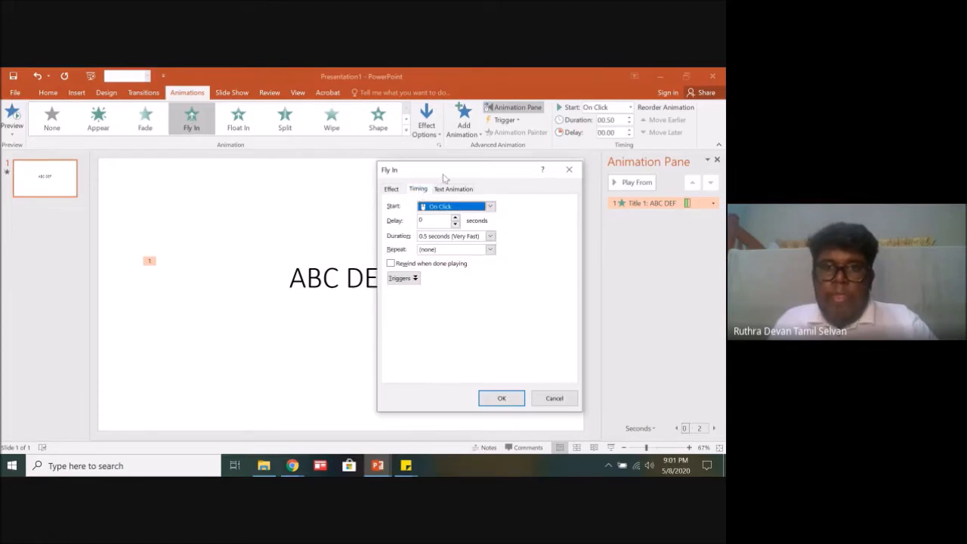
pyautogui.click(490, 207)
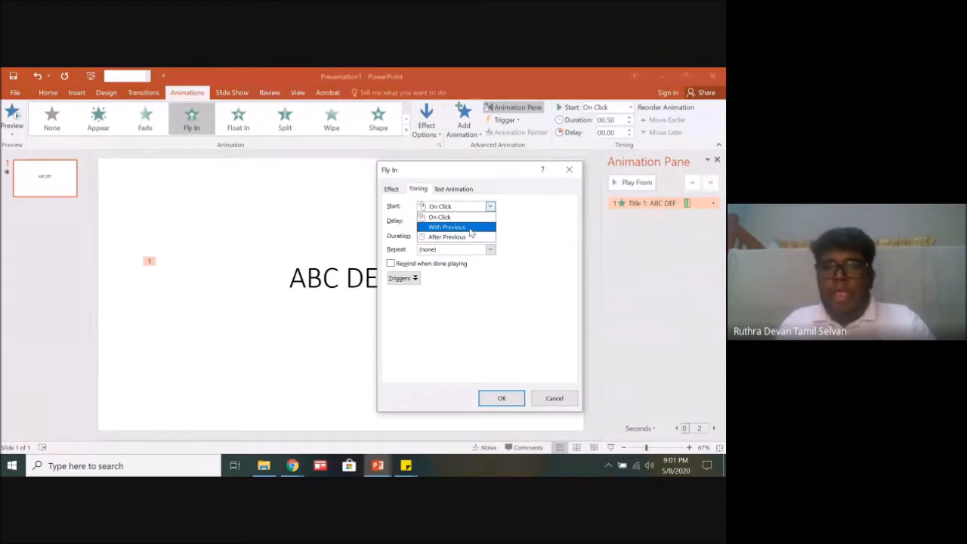
pyautogui.click(470, 227)
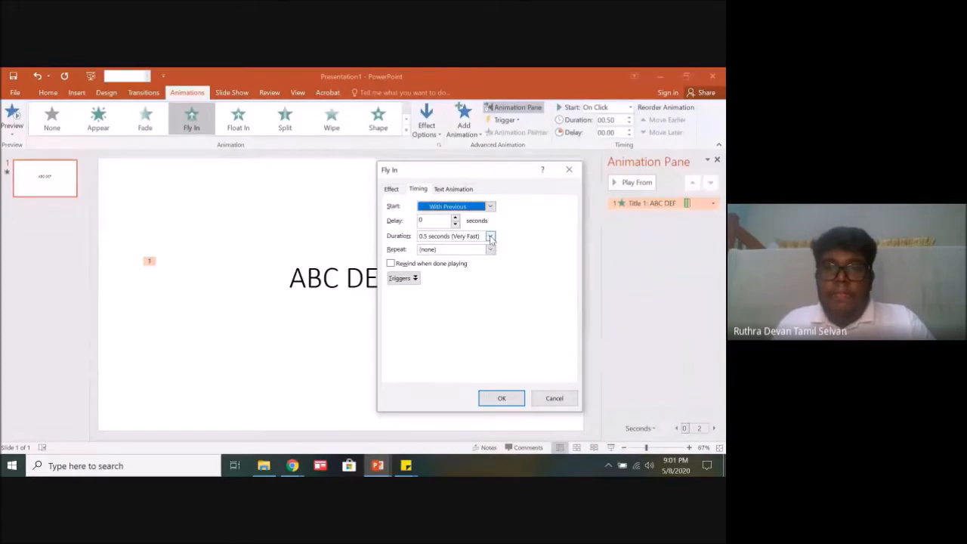
pyautogui.click(490, 236)
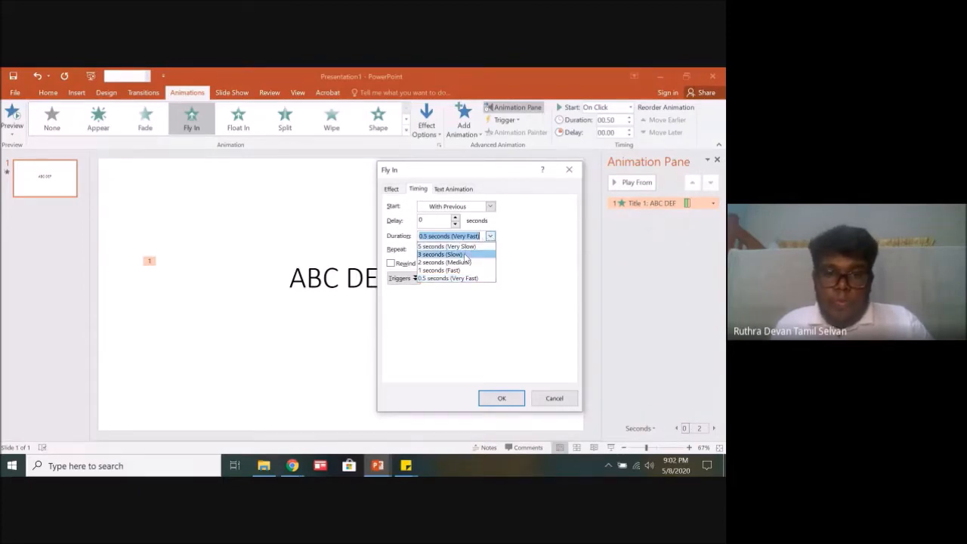
pyautogui.click(464, 255)
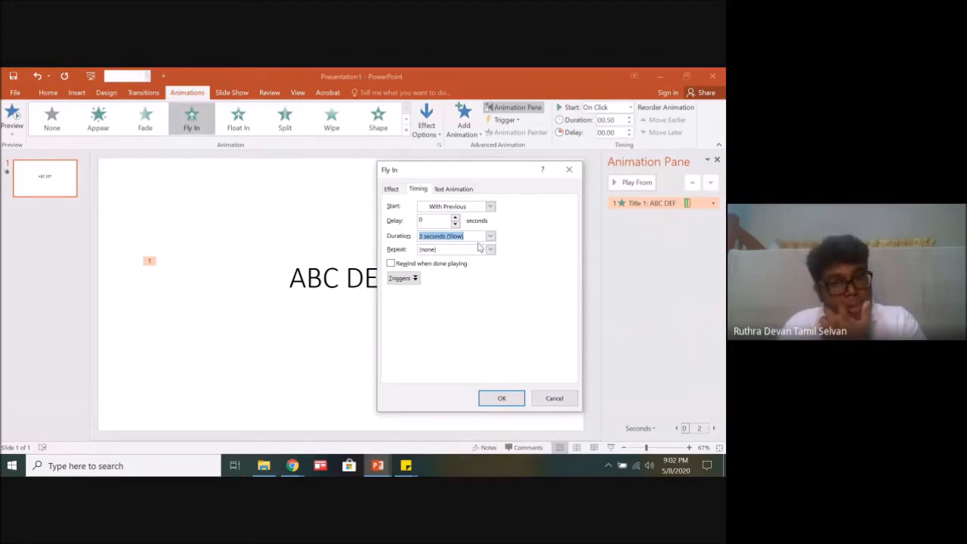
pyautogui.click(502, 400)
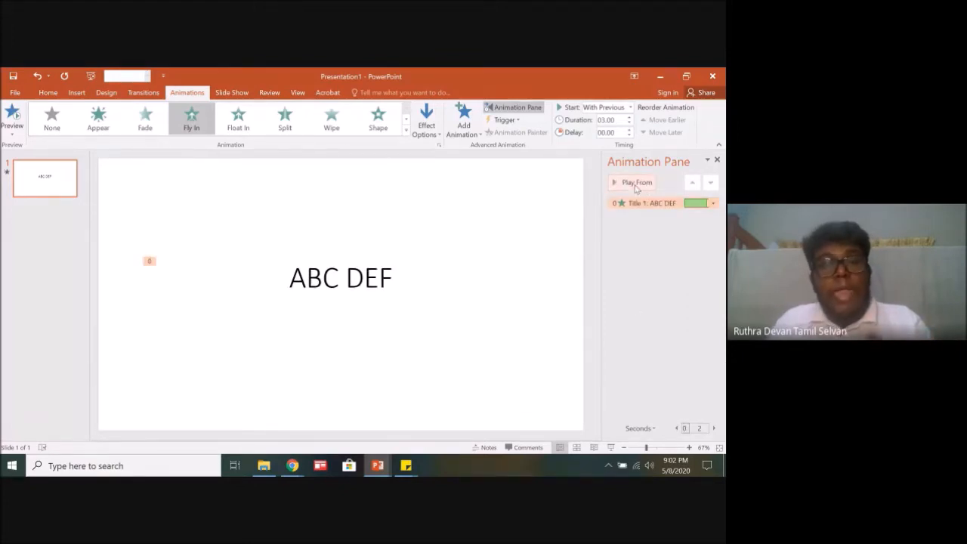
pyautogui.click(635, 187)
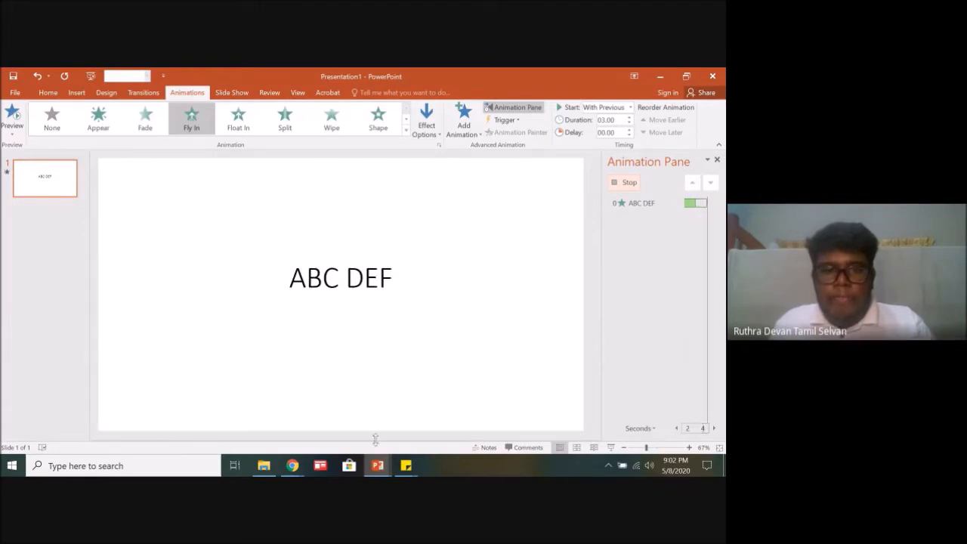
# Step: Switch to the Google Meet window in Chrome to check the participants' chat responses, and return to Presentation1 in PowerPoint
pyautogui.moveTo(293, 449)
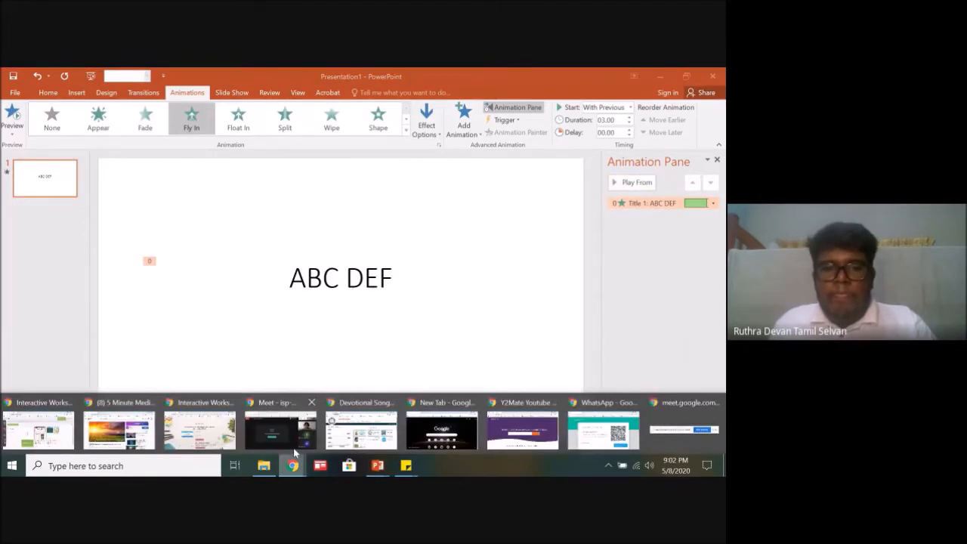
pyautogui.click(293, 428)
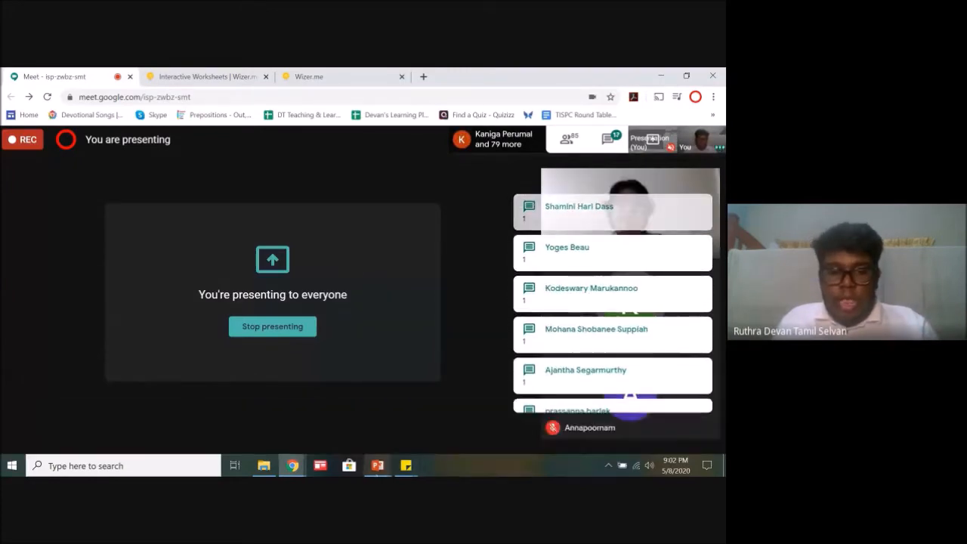
pyautogui.moveTo(377, 465)
pyautogui.moveTo(446, 447)
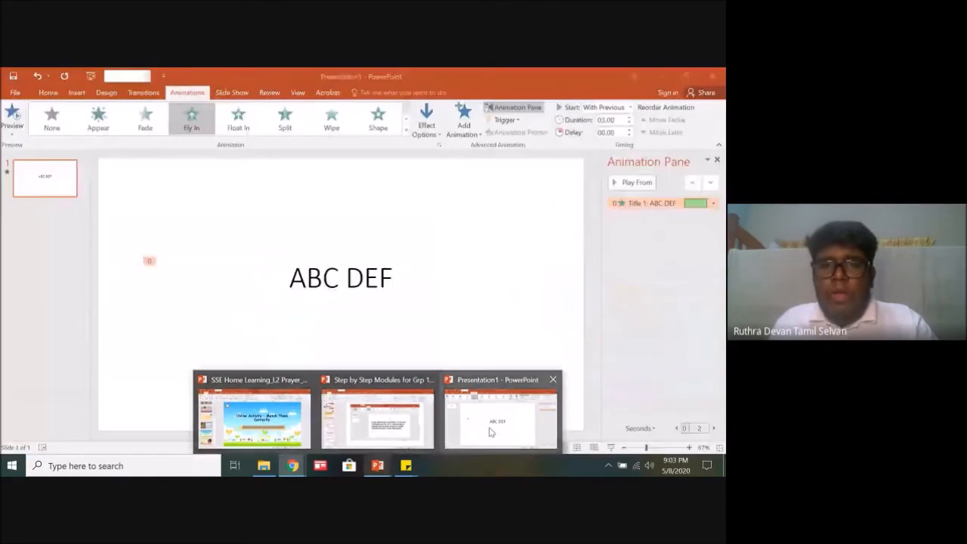
pyautogui.click(491, 432)
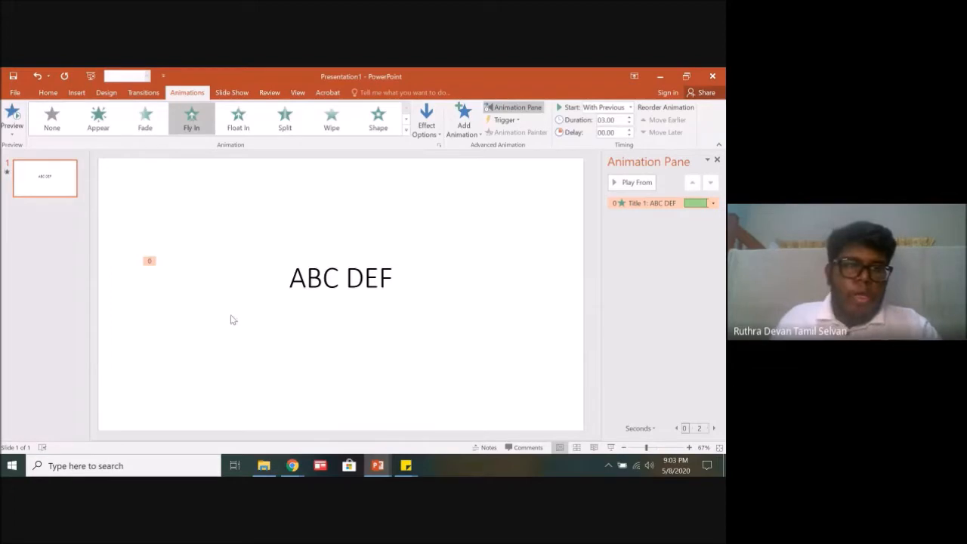
# Step: Start inserting a recorded audio clip on the slide and move the Record Sound dialog above the title
pyautogui.click(77, 93)
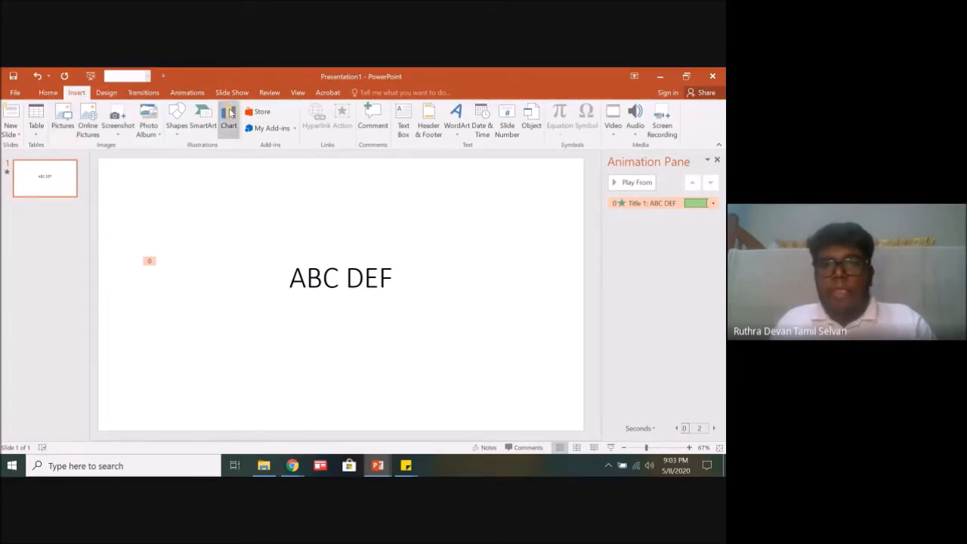
pyautogui.click(636, 137)
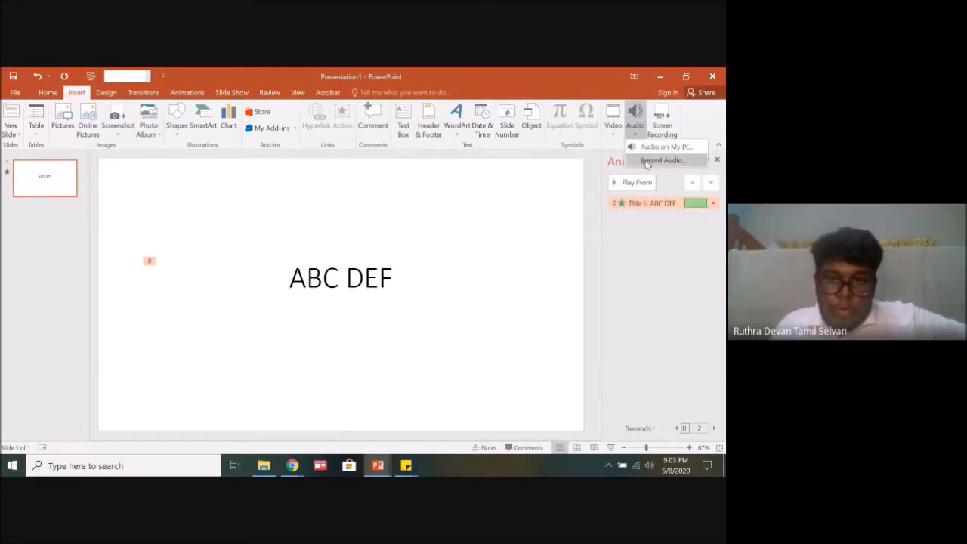
pyautogui.click(646, 161)
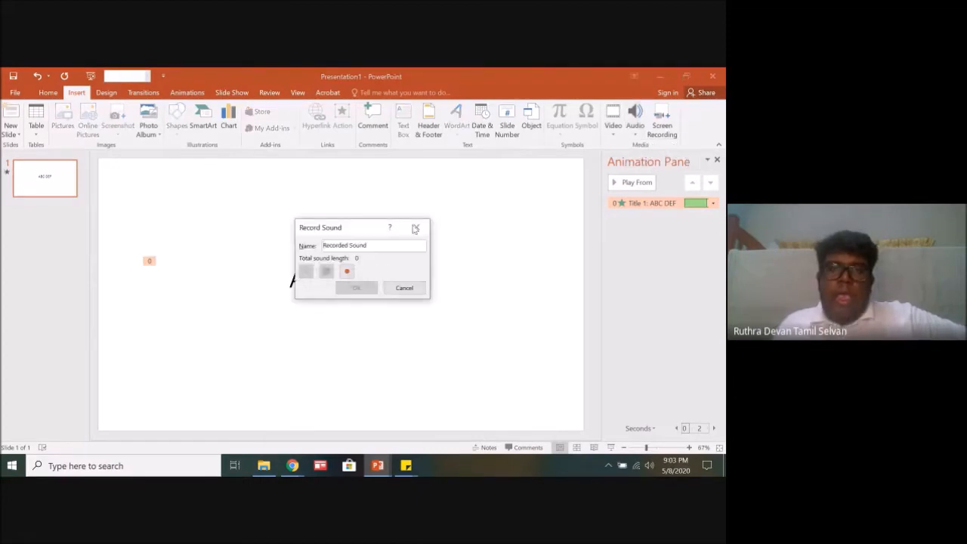
pyautogui.moveTo(356, 232); pyautogui.dragTo(337, 180)
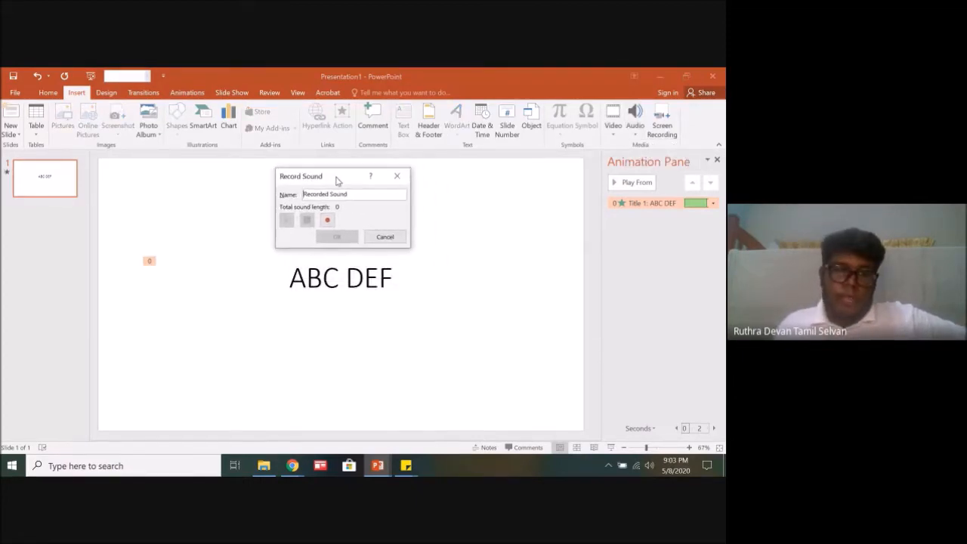
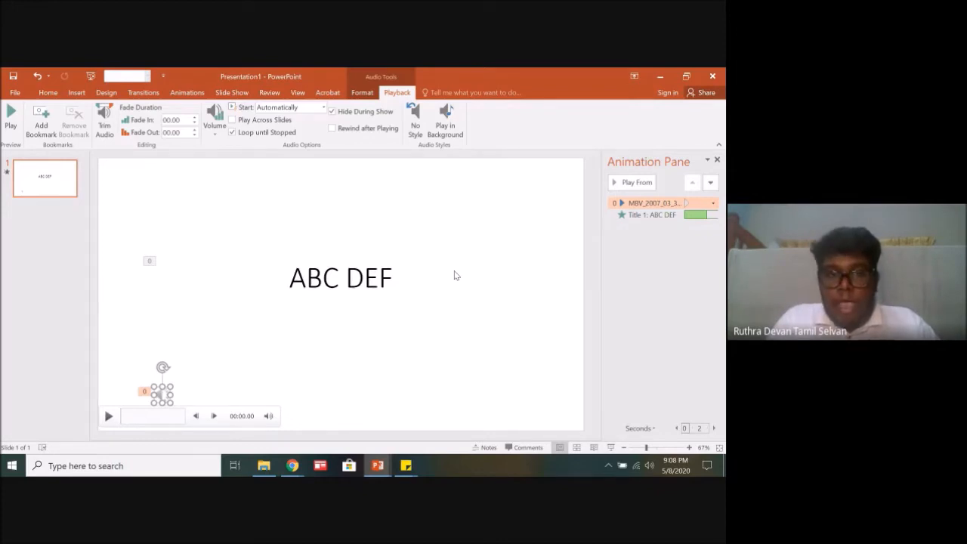
# Step: Set the inserted audio clip to play across slides
pyautogui.click(233, 120)
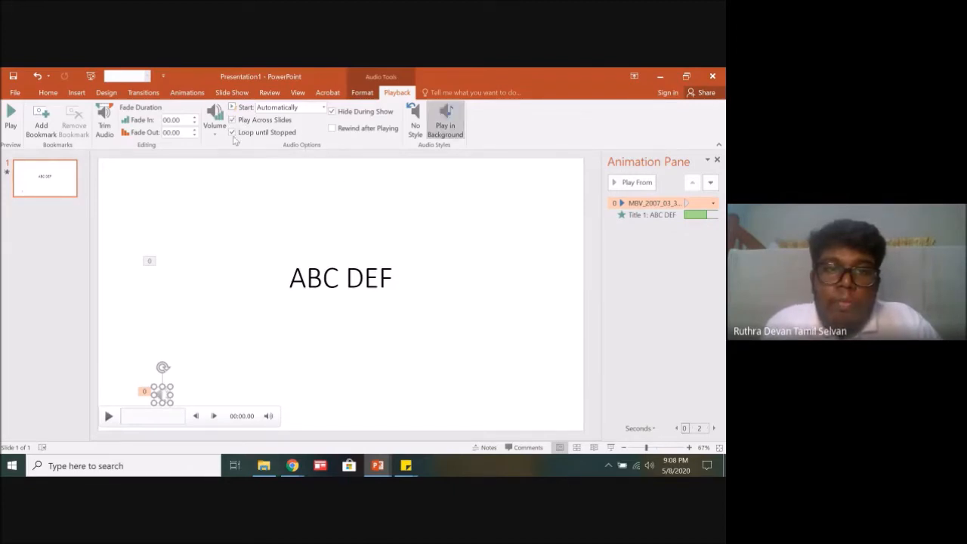
# Step: Switch to the Google Meet window in Chrome to read the participants' chat messages, and return to Presentation1 in PowerPoint
pyautogui.moveTo(292, 465)
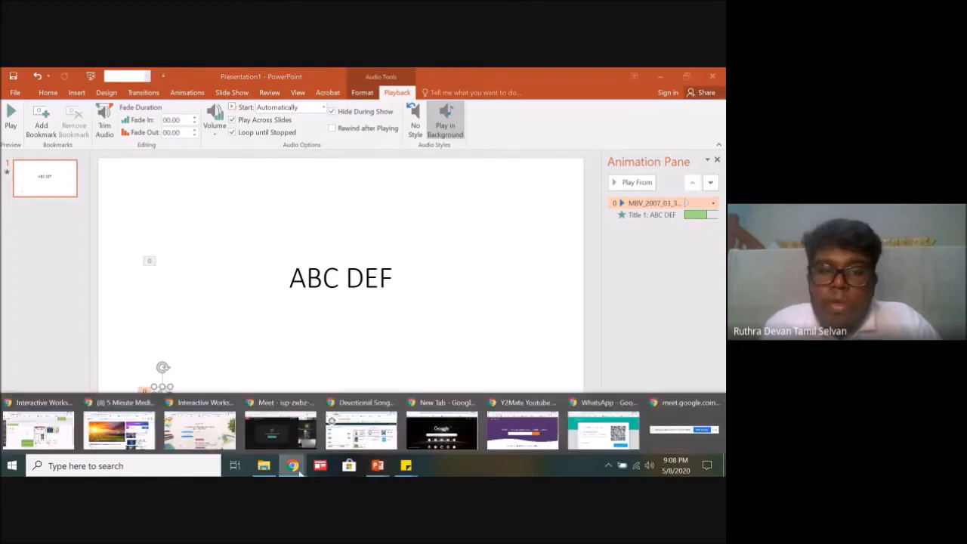
pyautogui.click(280, 423)
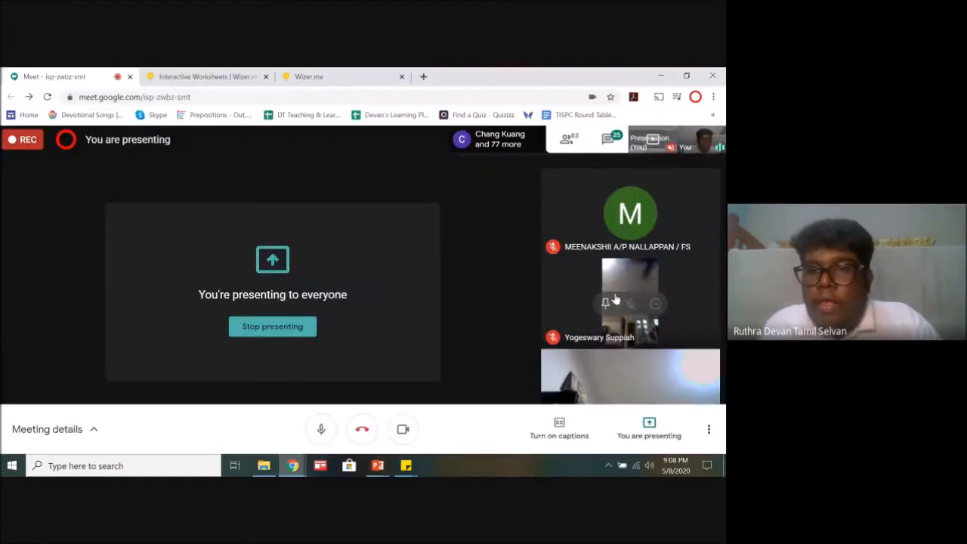
pyautogui.click(608, 140)
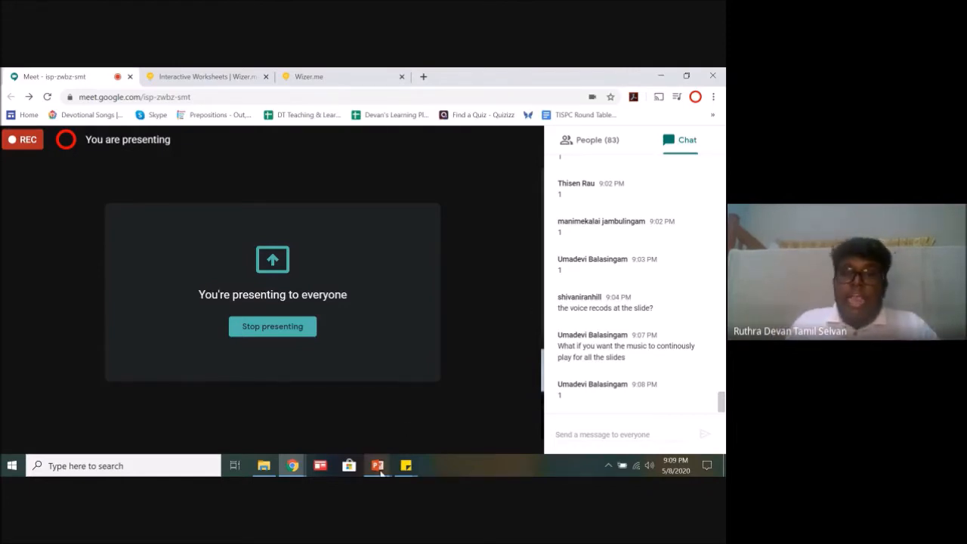
pyautogui.moveTo(380, 471)
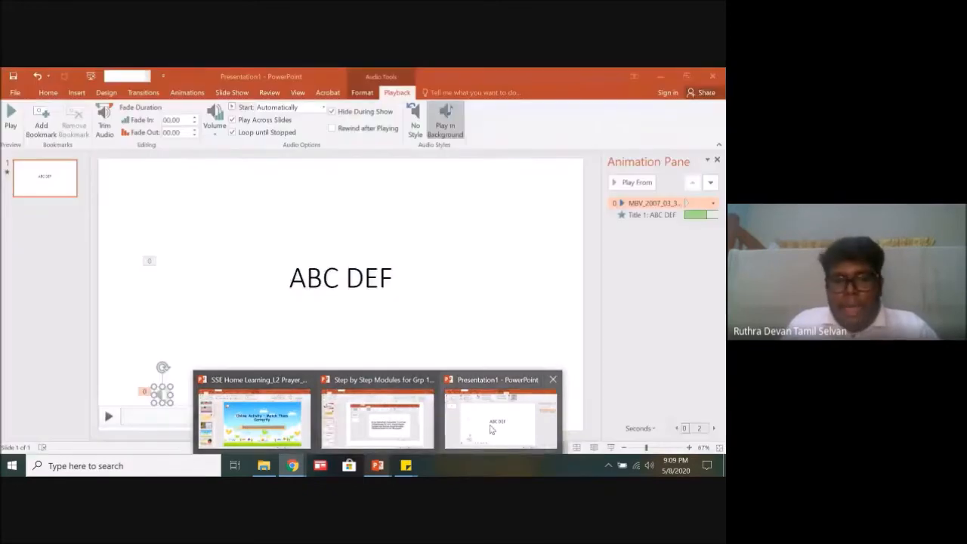
pyautogui.click(489, 429)
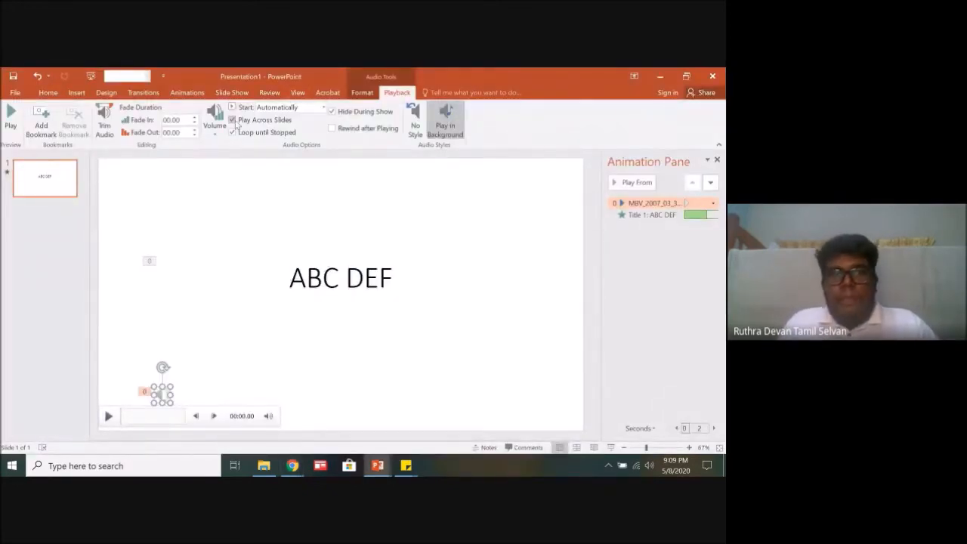
# Step: Save the presentation to the Desktop as an MPEG-4 Video named ABC DEF
pyautogui.click(14, 92)
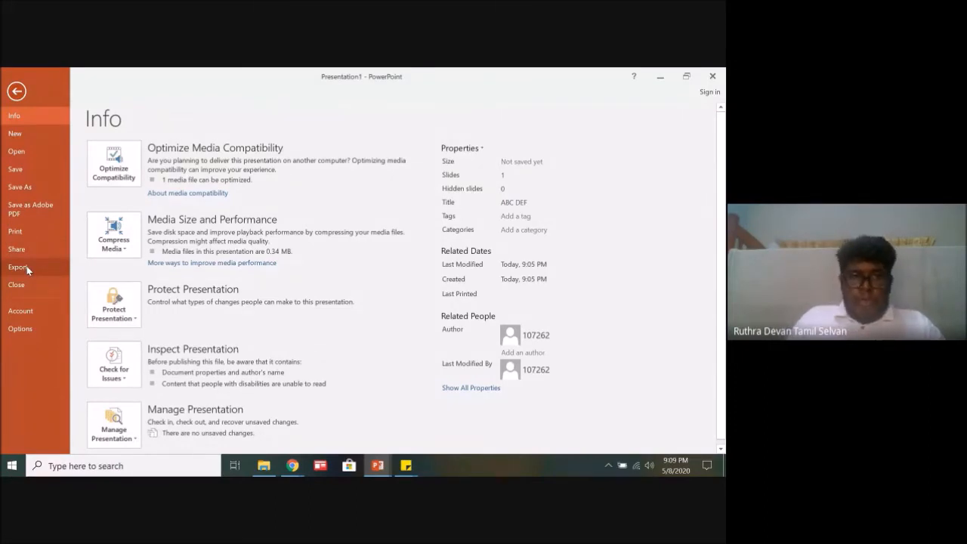
pyautogui.click(39, 189)
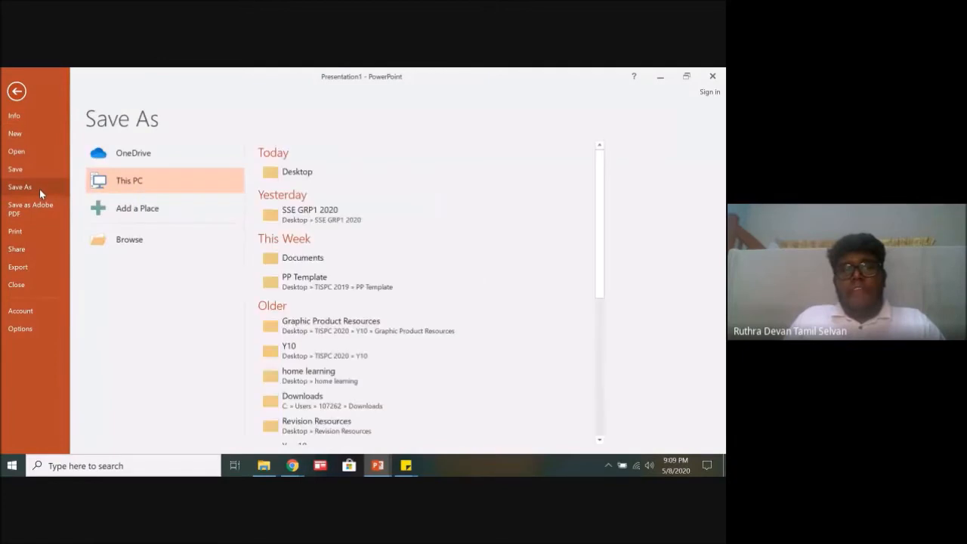
pyautogui.click(357, 172)
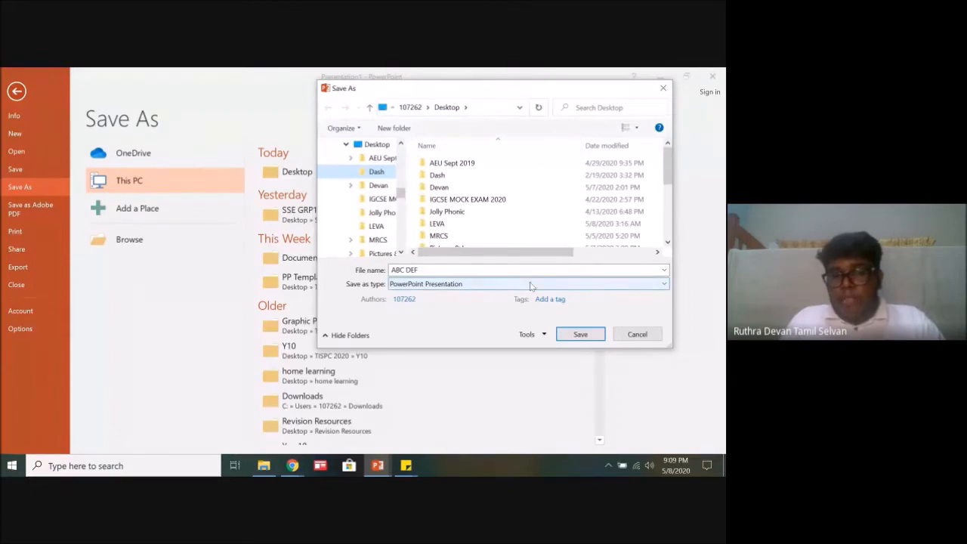
pyautogui.click(456, 271)
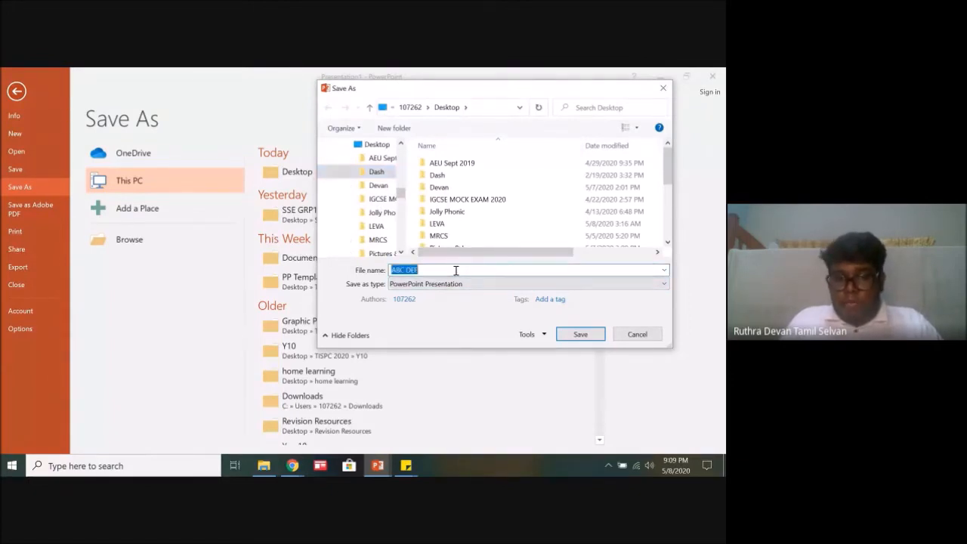
pyautogui.click(469, 285)
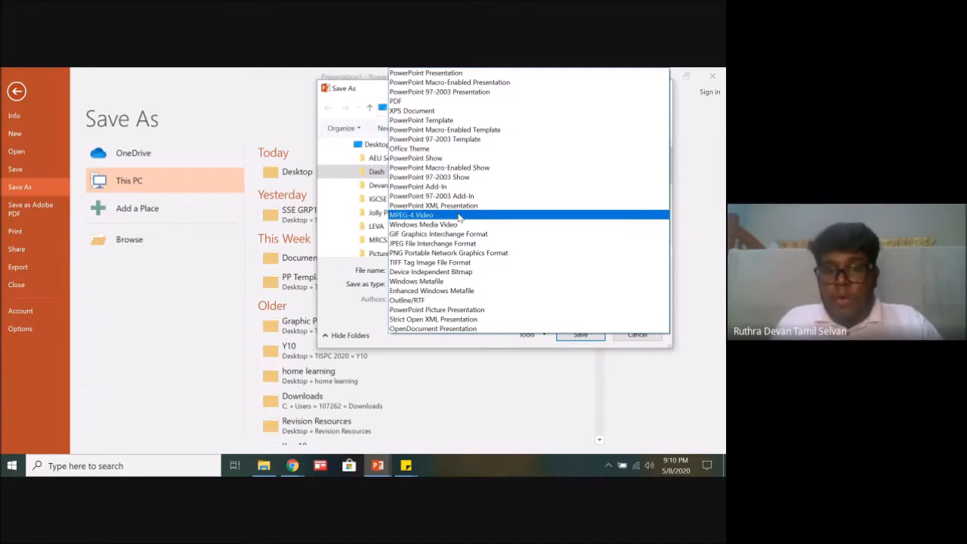
pyautogui.click(459, 216)
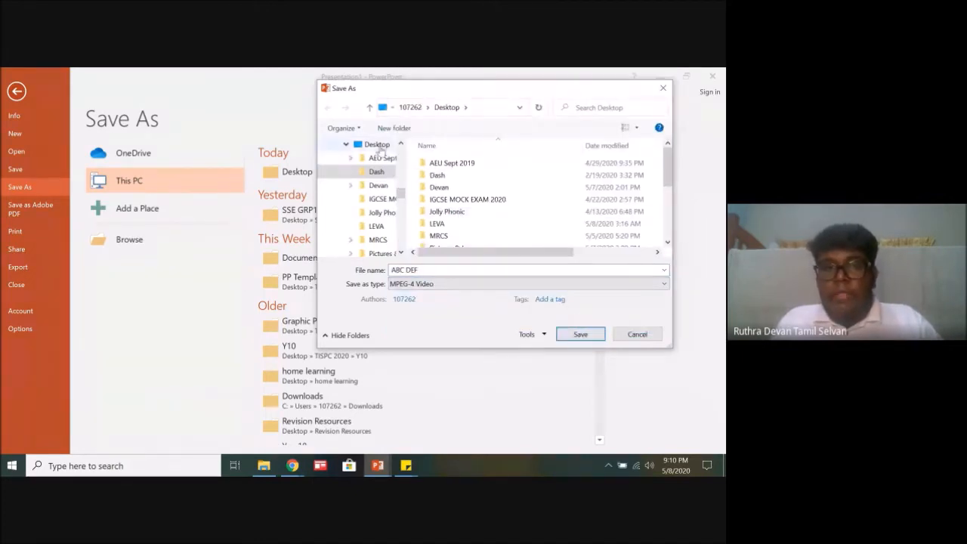
pyautogui.click(588, 336)
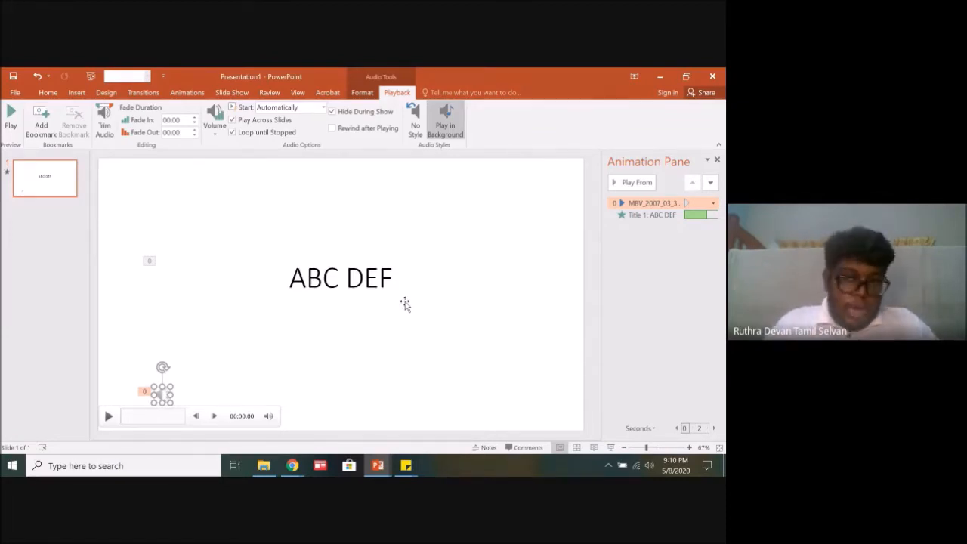
# Step: Minimize the open windows to reach the desktop, play the exported ABC DEF video, and close the player
pyautogui.click(658, 77)
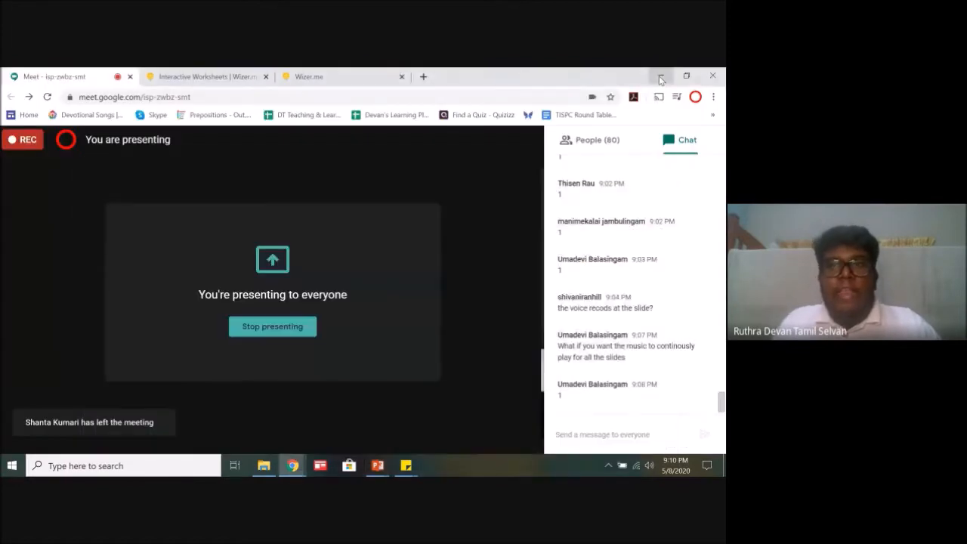
pyautogui.click(660, 79)
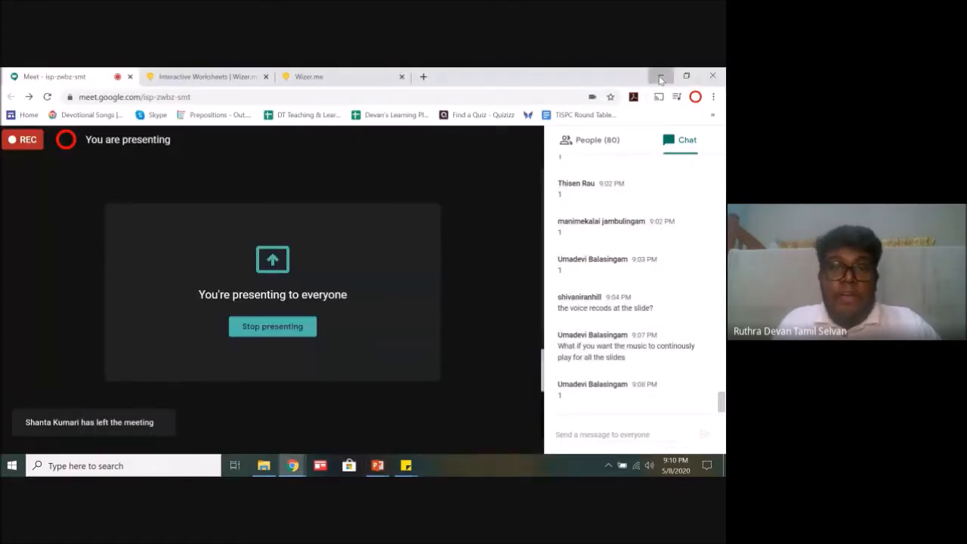
pyautogui.moveTo(337, 96); pyautogui.dragTo(437, 91)
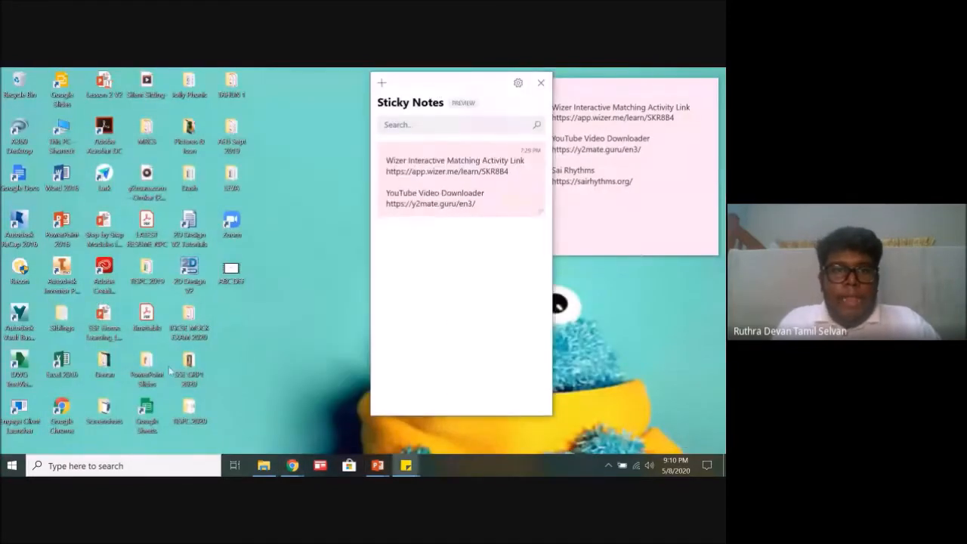
pyautogui.doubleClick(234, 278)
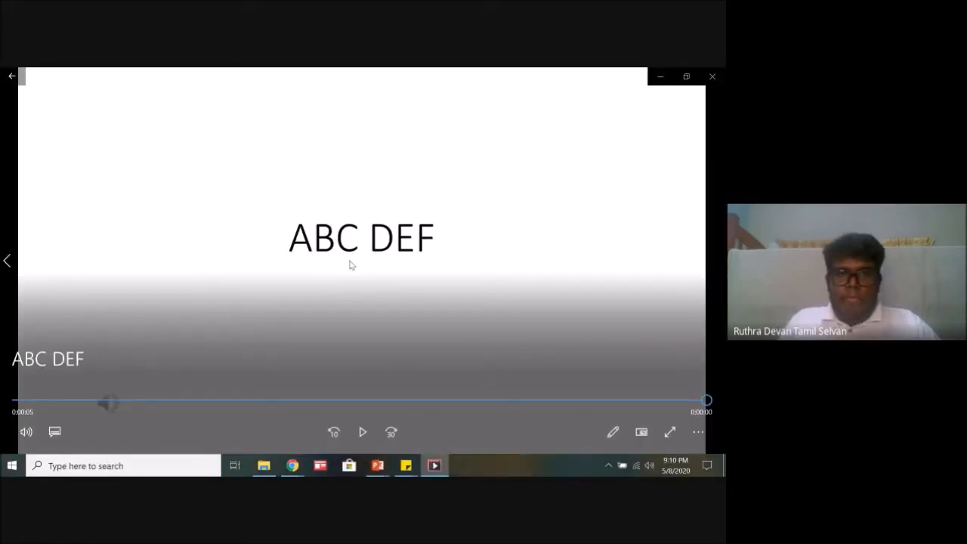
pyautogui.click(713, 78)
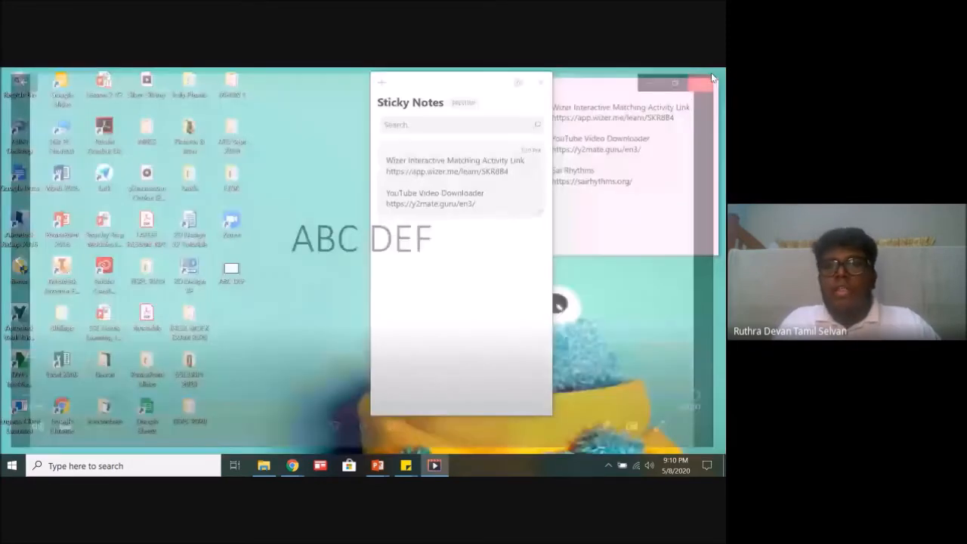
pyautogui.moveTo(465, 83)
pyautogui.mouseDown()
pyautogui.moveTo(425, 82)
pyautogui.moveTo(470, 83)
pyautogui.mouseUp()
# Step: Check the Google Meet chat in Chrome, and show the mantra text on slide 12 of Step by Step Modules for Grp 1 PP Training in PowerPoint
pyautogui.moveTo(377, 463)
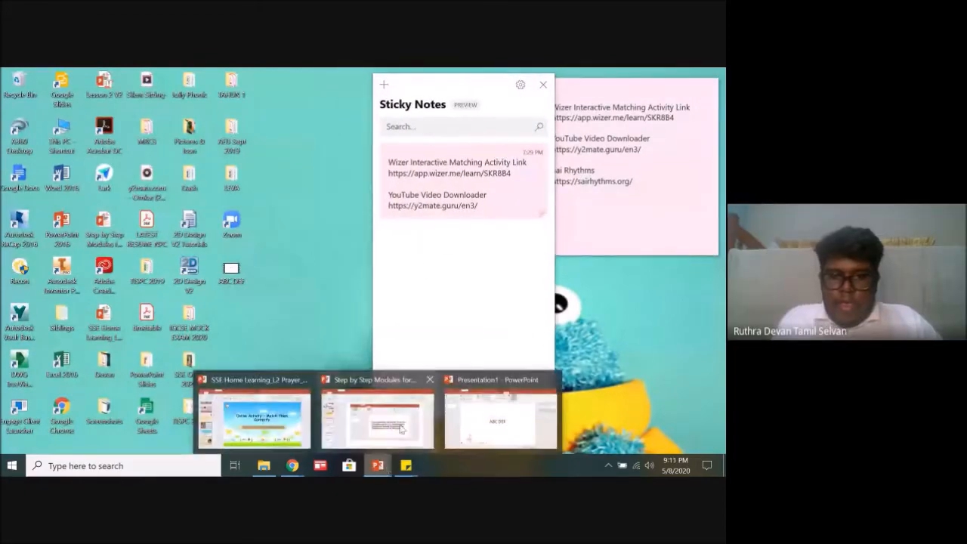
pyautogui.moveTo(292, 463)
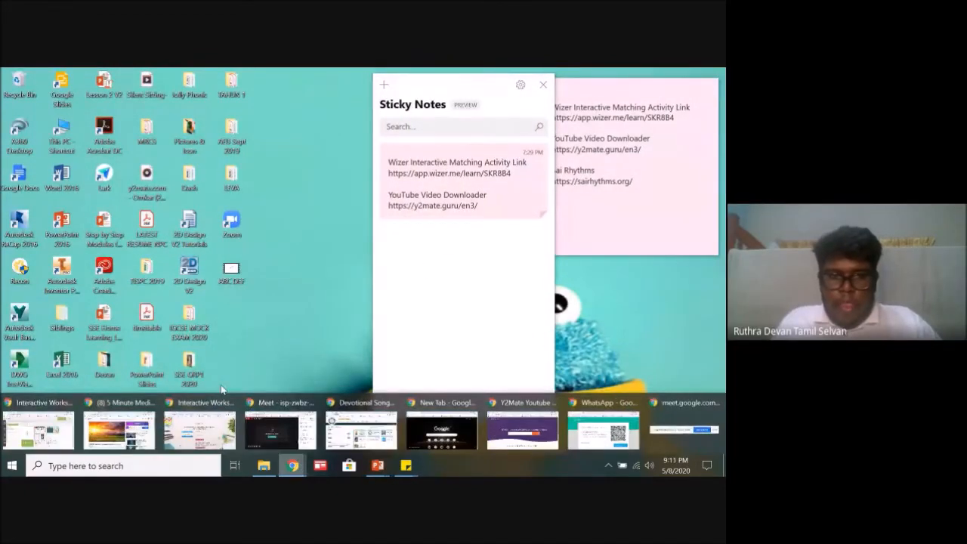
pyautogui.click(287, 425)
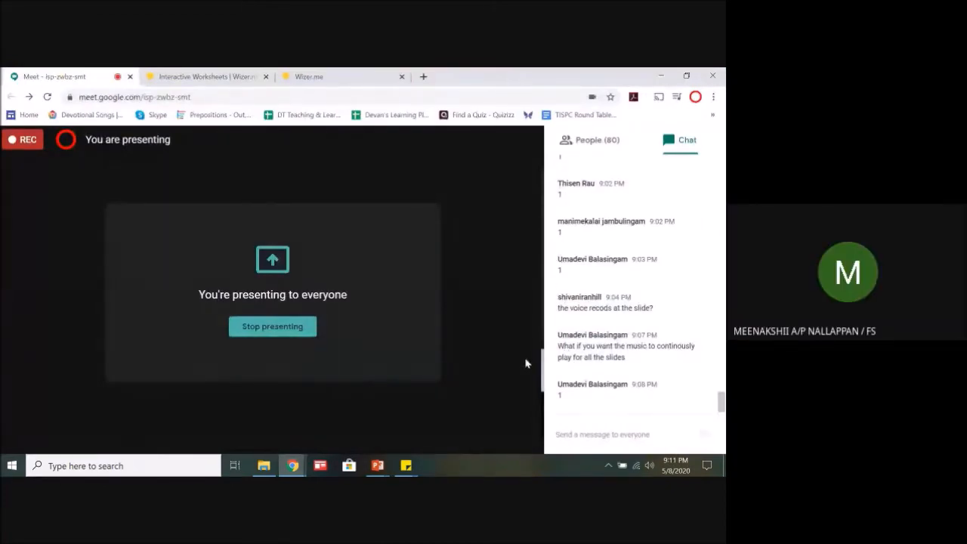
pyautogui.moveTo(378, 464)
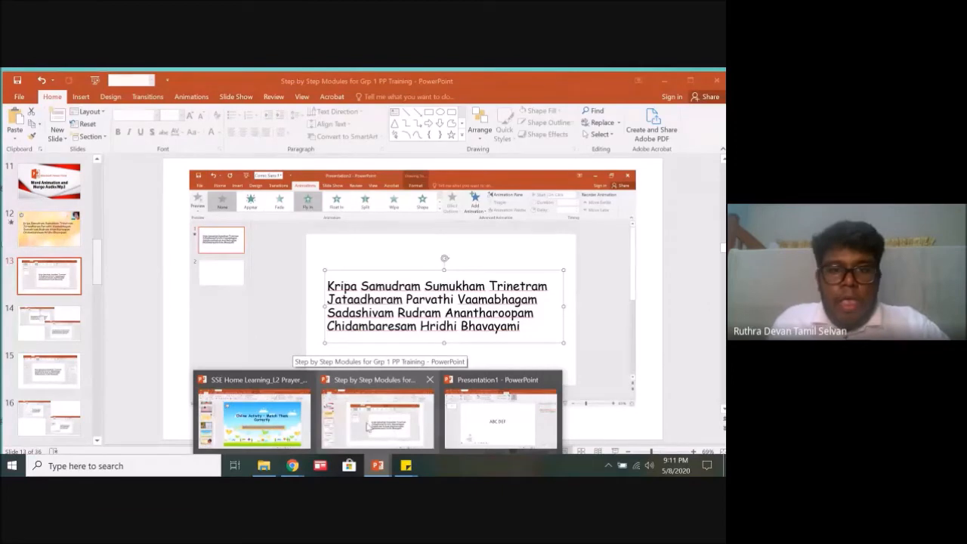
pyautogui.click(386, 386)
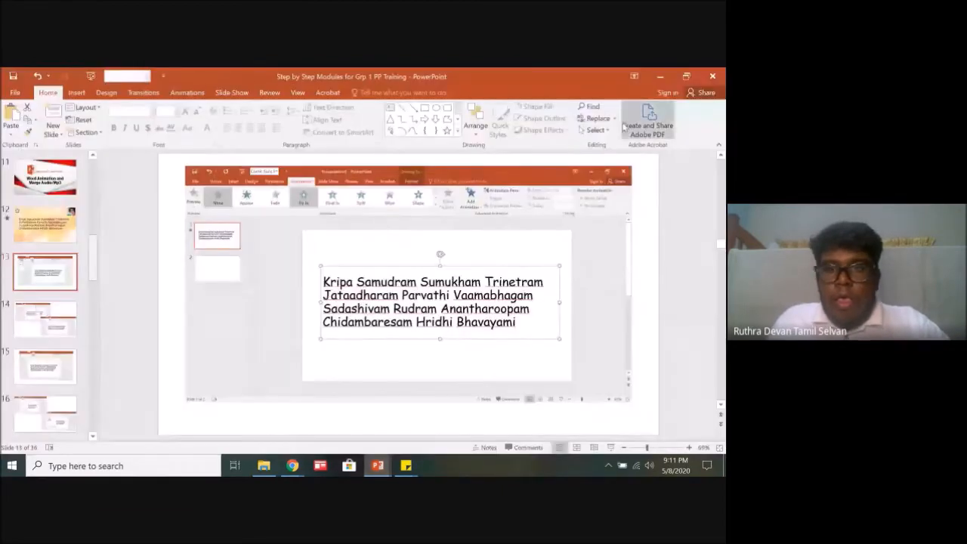
pyautogui.click(62, 229)
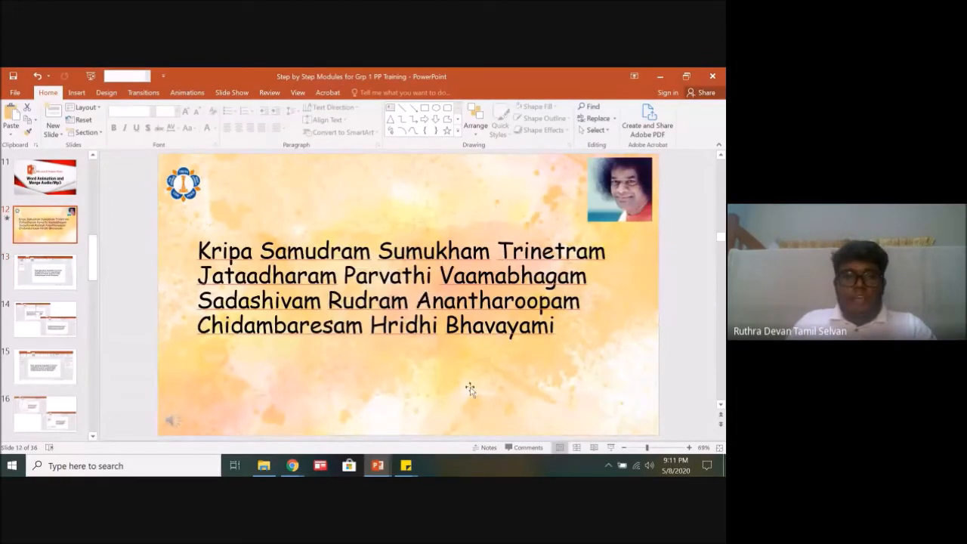
pyautogui.moveTo(169, 416)
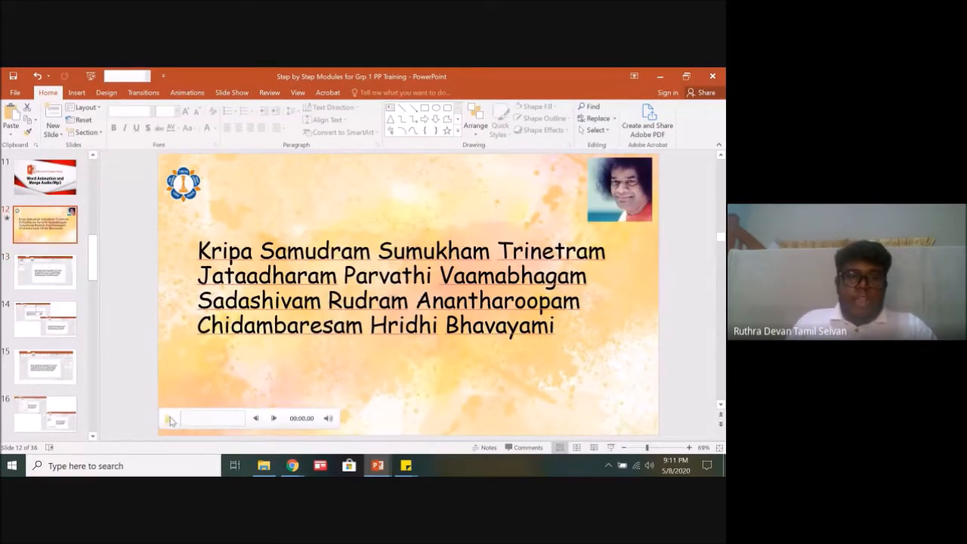
pyautogui.click(313, 259)
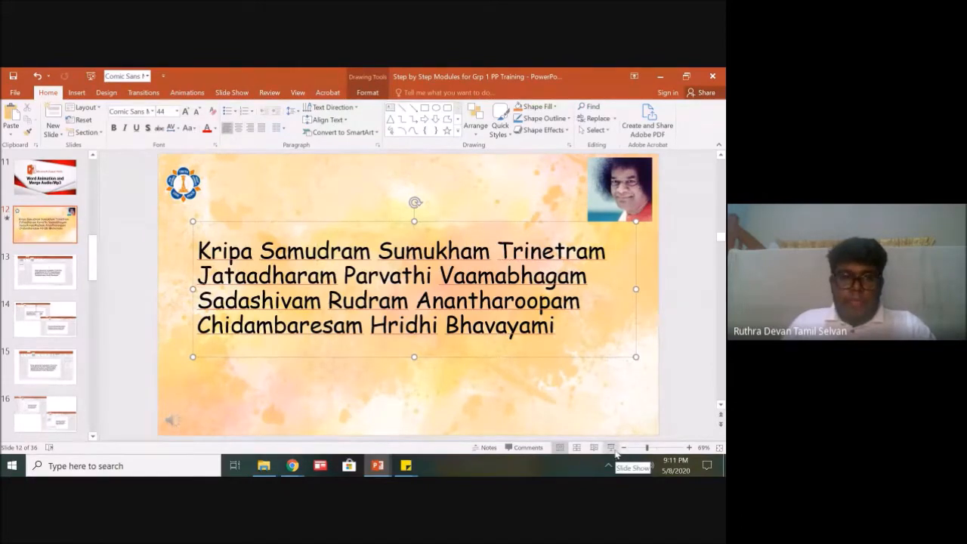
# Step: Play the Grp 1 Mantra - Kripa Samudram Sumukham Trinetram video from the SSE GRP1 2020 desktop folder, and close the player
pyautogui.click(666, 78)
pyautogui.click(664, 75)
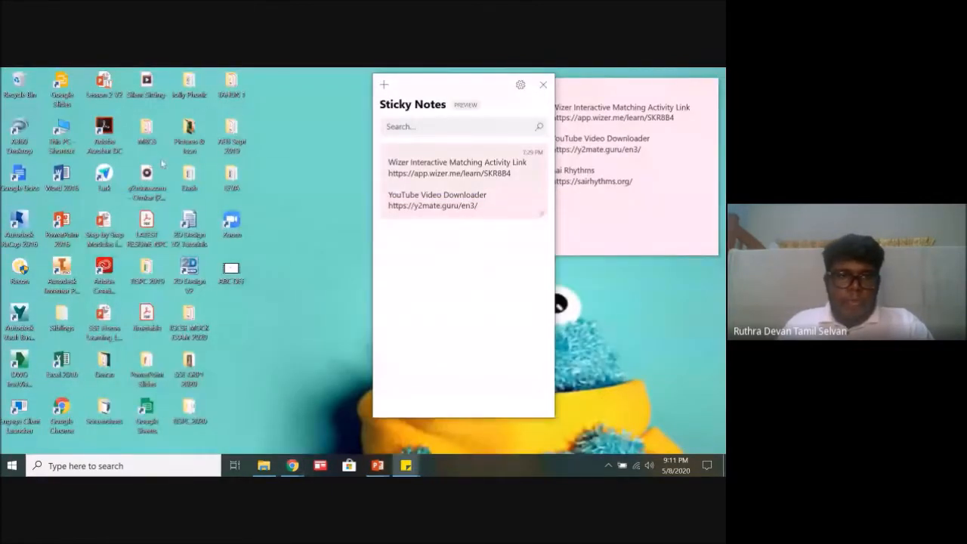
pyautogui.doubleClick(190, 366)
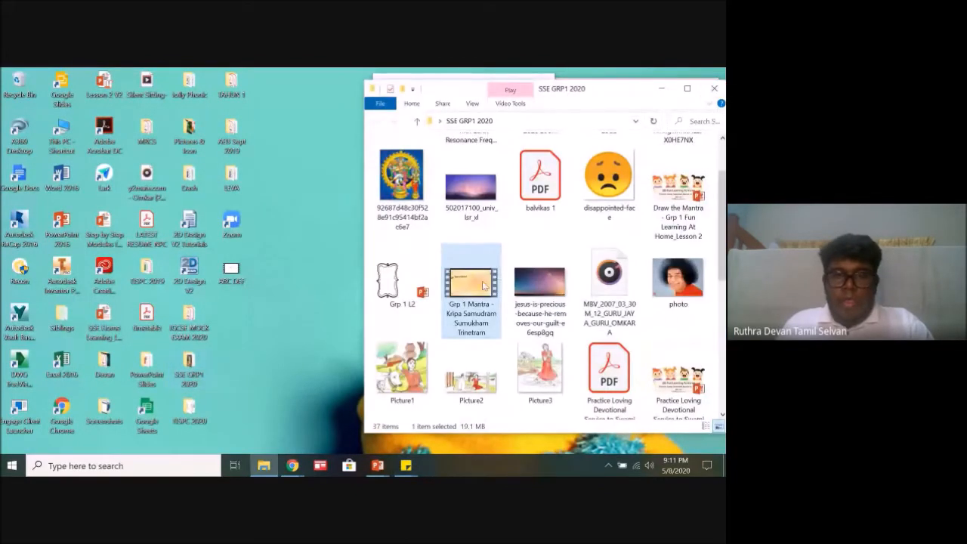
pyautogui.doubleClick(484, 285)
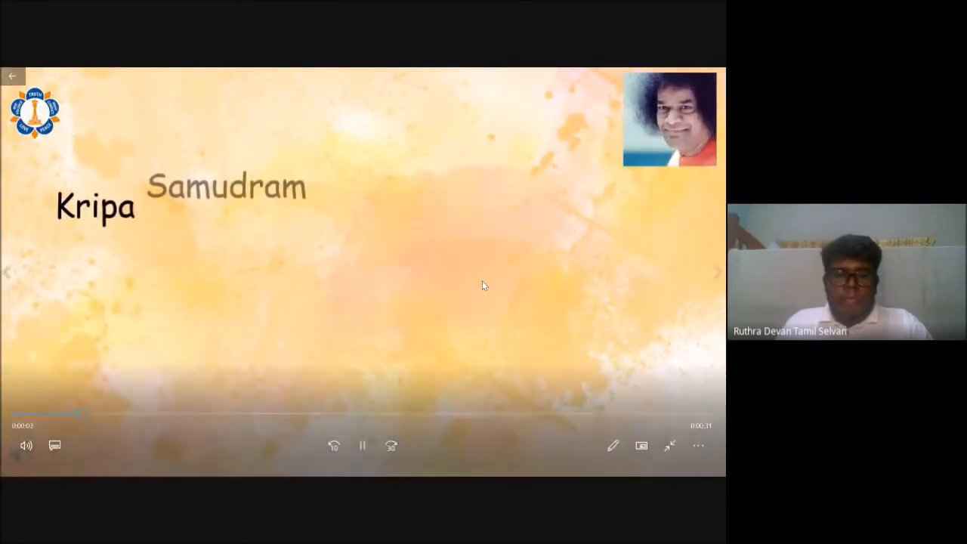
pyautogui.press('XF86AudioRaiseVolume')
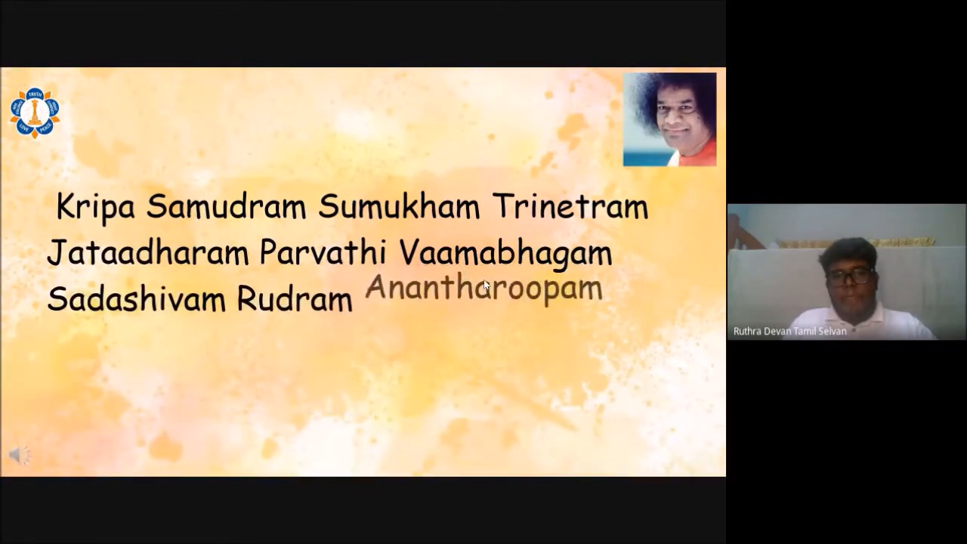
pyautogui.moveTo(468, 343)
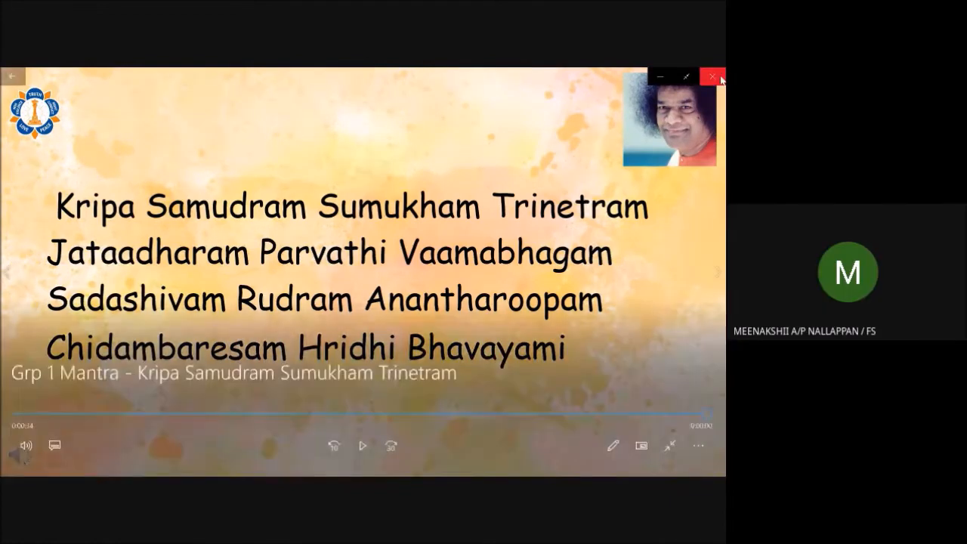
pyautogui.click(720, 77)
pyautogui.click(666, 90)
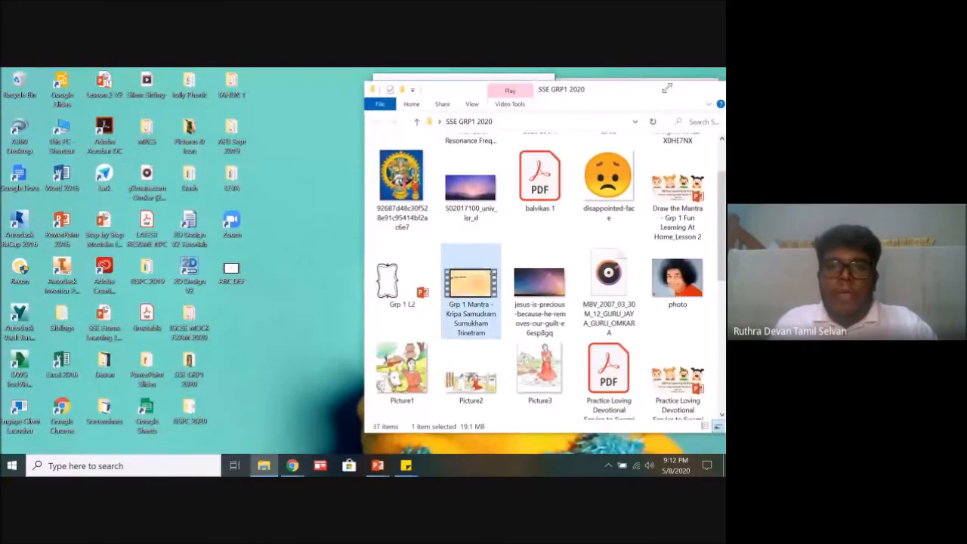
# Step: Read the participants' new questions in the Google Meet chat in Chrome, and go back to Presentation1 in PowerPoint
pyautogui.click(293, 465)
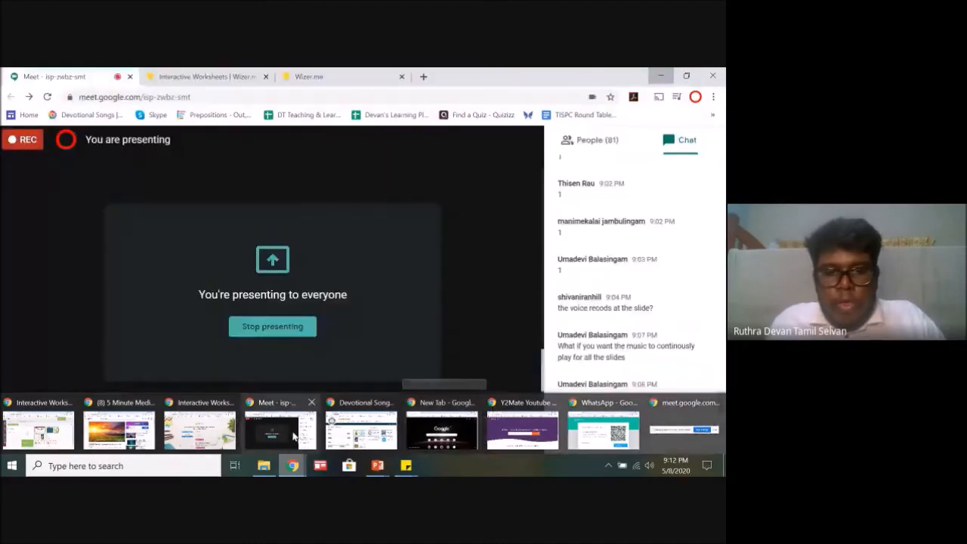
pyautogui.click(290, 434)
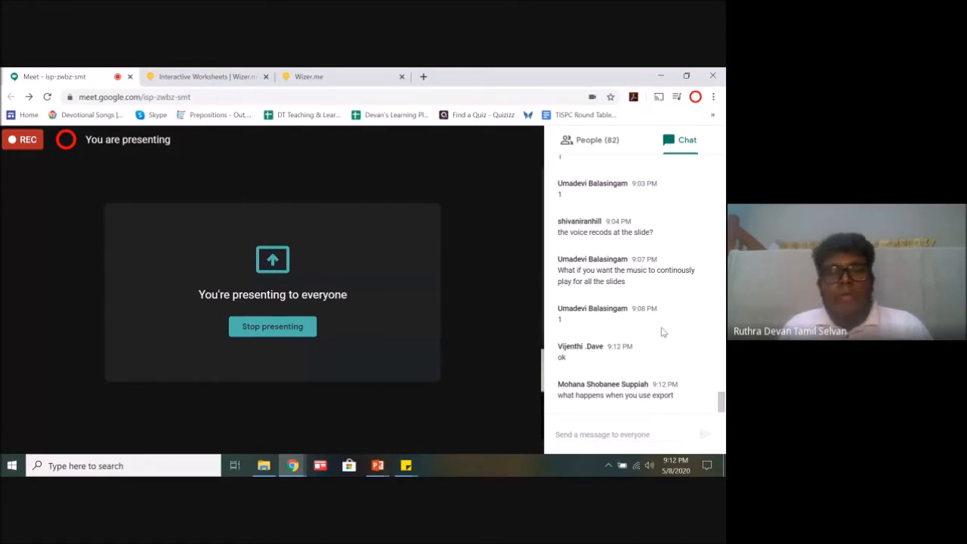
pyautogui.moveTo(378, 465)
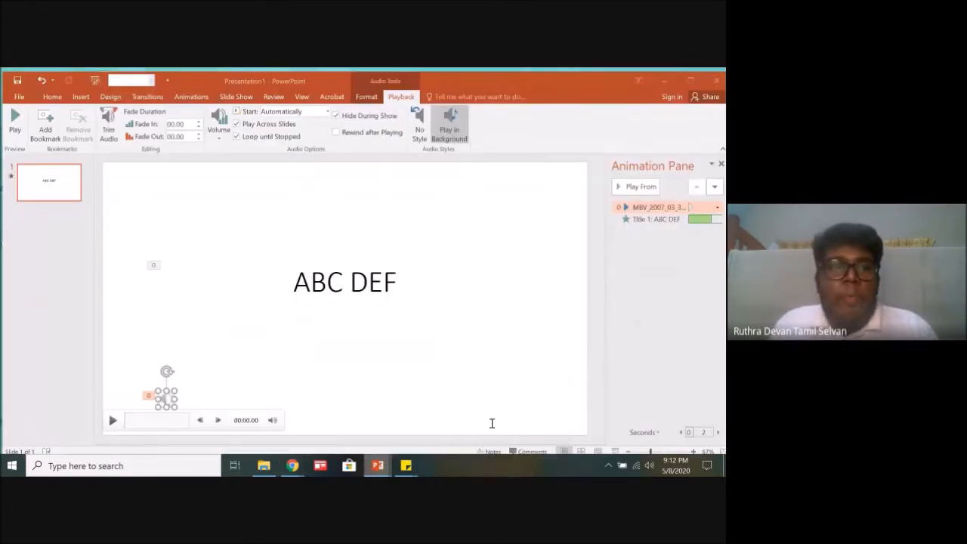
pyautogui.click(492, 421)
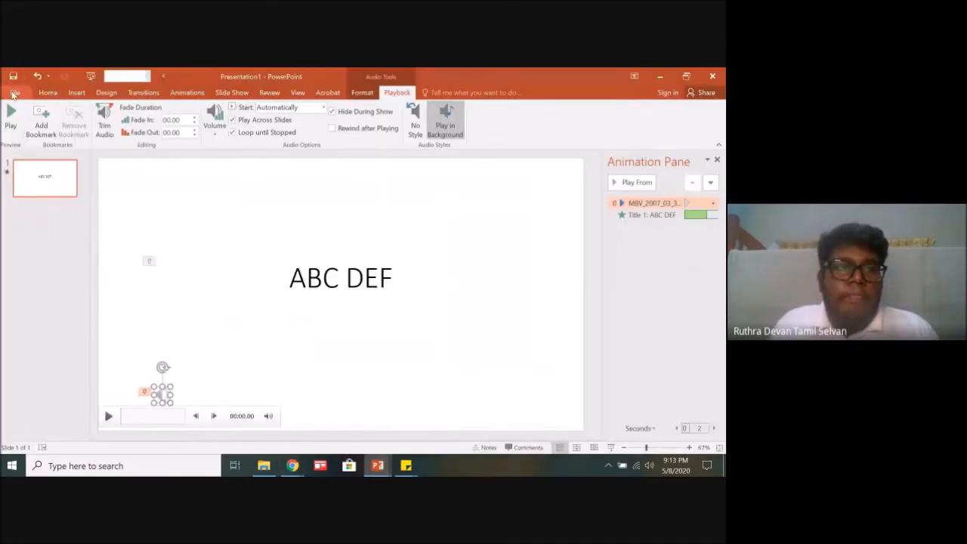
# Step: Show the Create a Video export settings for Presentation1, and return to the slide without exporting
pyautogui.click(13, 92)
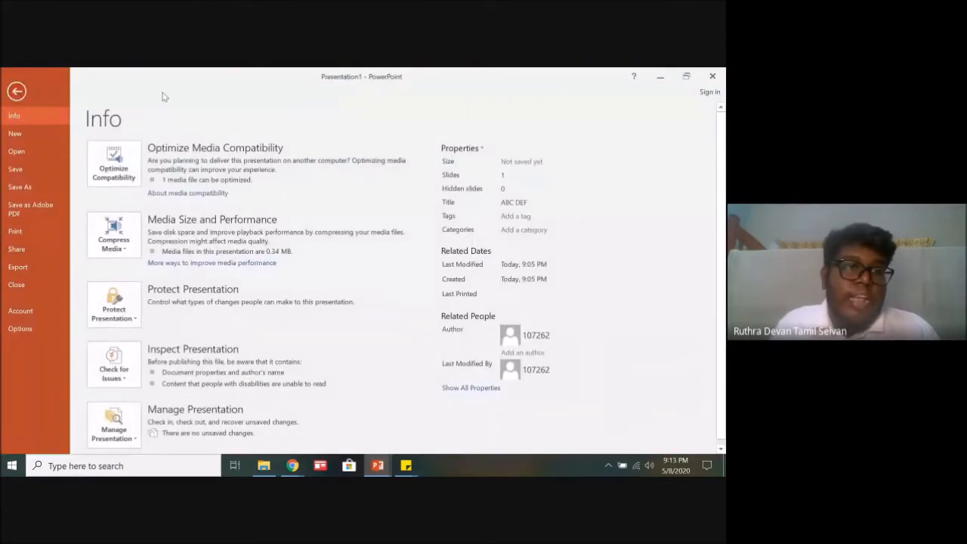
pyautogui.click(29, 270)
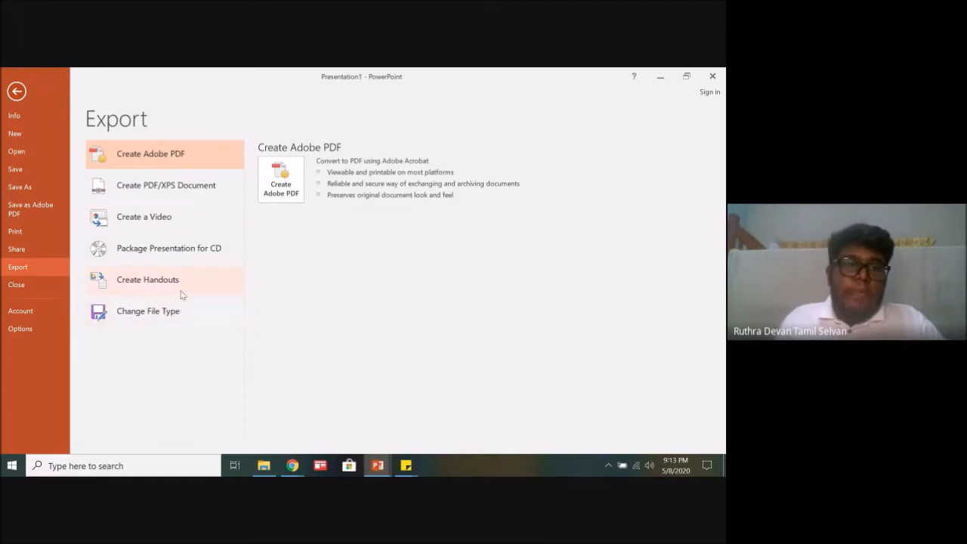
pyautogui.click(167, 228)
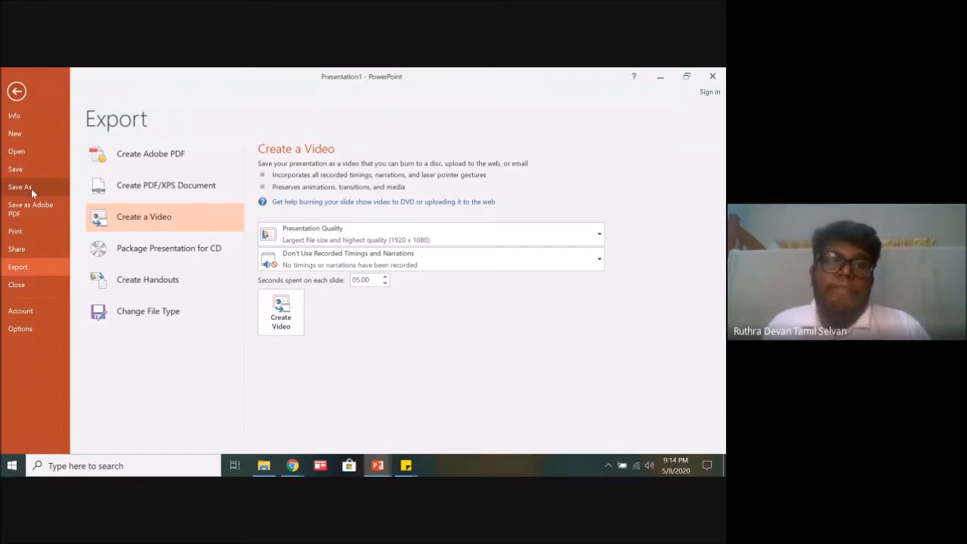
pyautogui.click(16, 91)
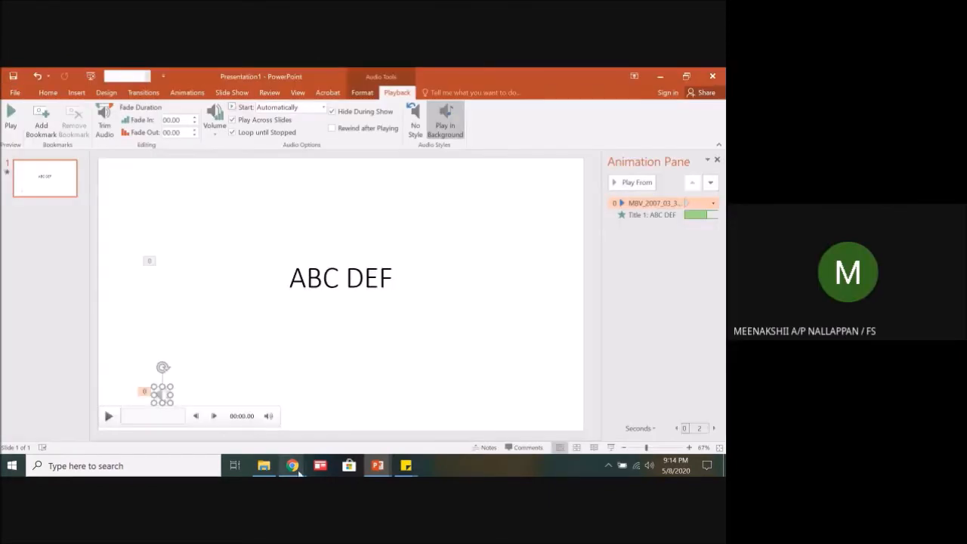
# Step: Read the latest participant questions in the Google Meet chat in Chrome, and return to Presentation1 in PowerPoint
pyautogui.moveTo(292, 465)
pyautogui.click(269, 436)
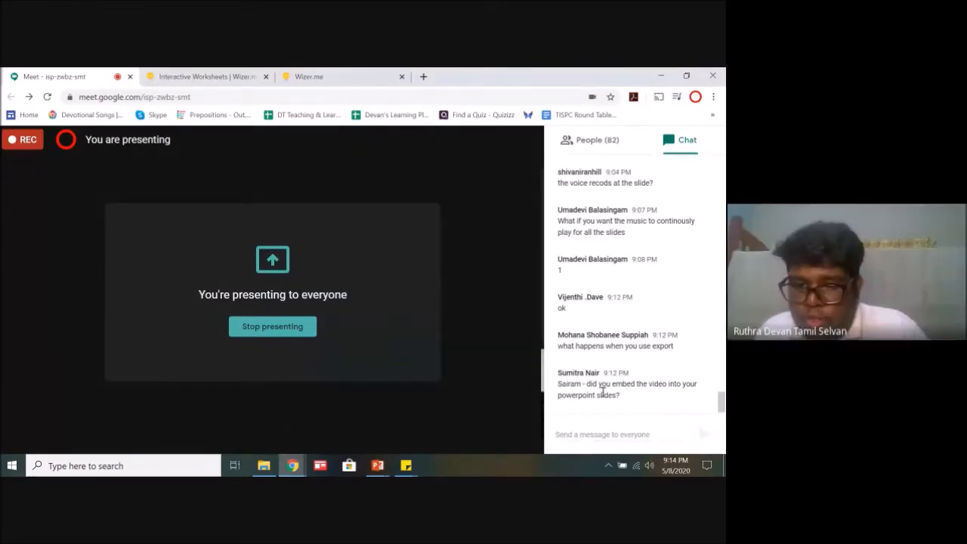
pyautogui.moveTo(378, 465)
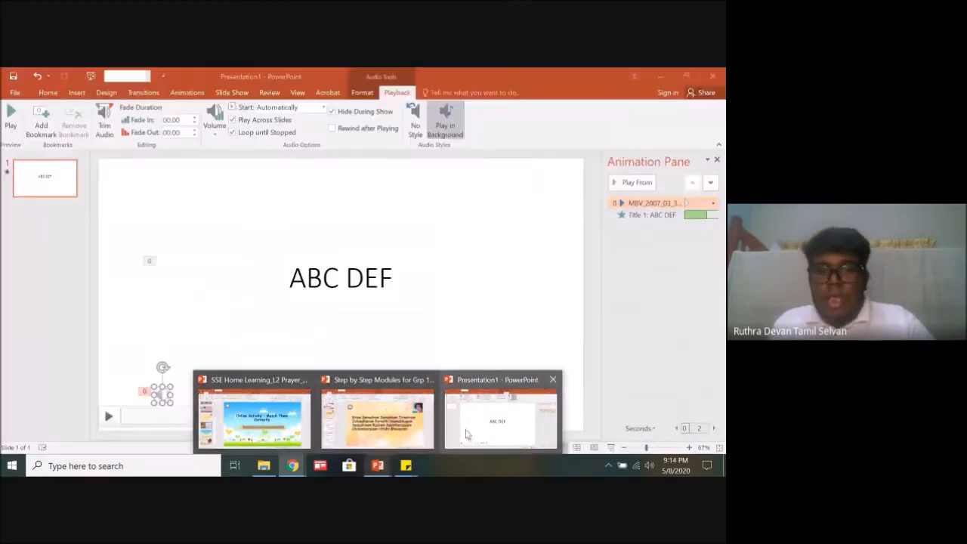
pyautogui.click(458, 432)
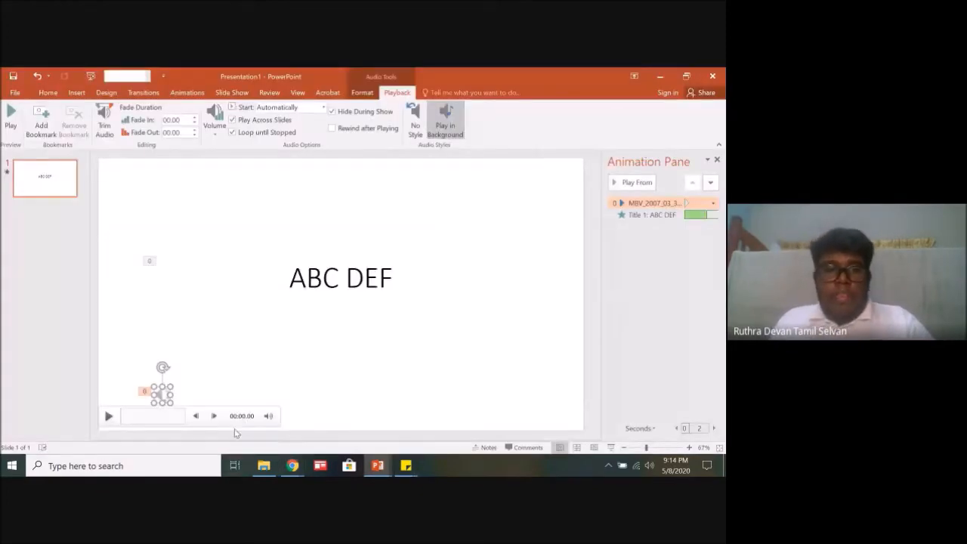
# Step: Delete the audio clip from the slide, and move the ABC DEF title box up to the slide's upper part
pyautogui.click(515, 277)
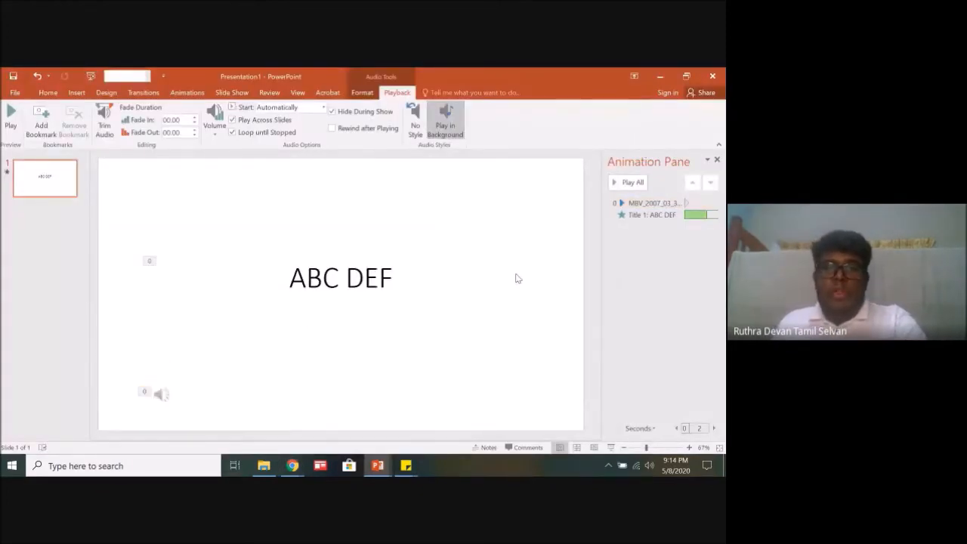
pyautogui.click(163, 395)
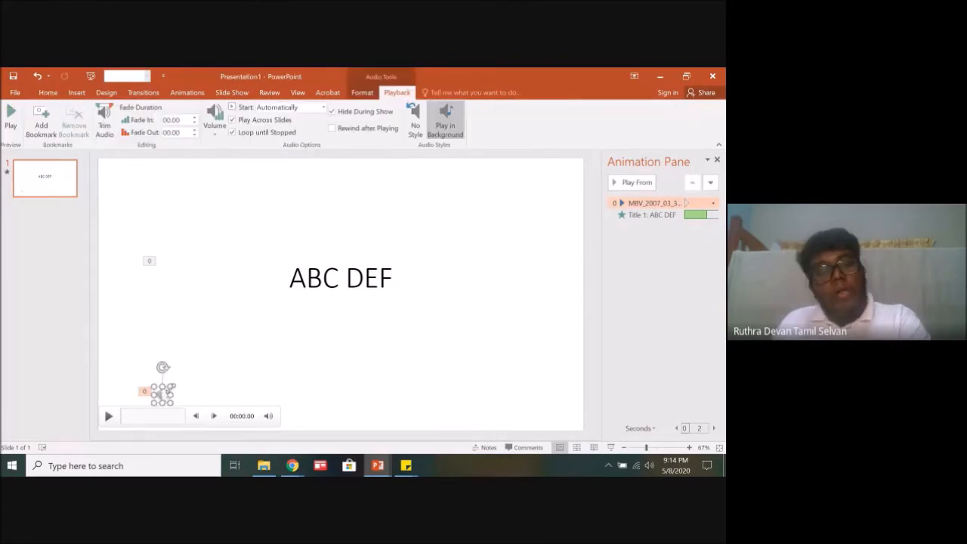
pyautogui.press('Delete')
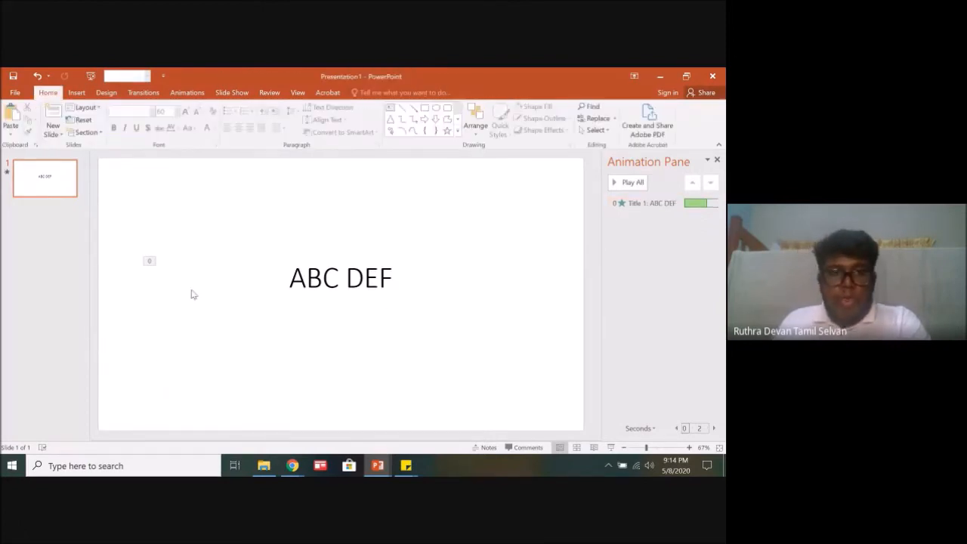
pyautogui.click(280, 258)
pyautogui.moveTo(403, 254); pyautogui.dragTo(404, 190)
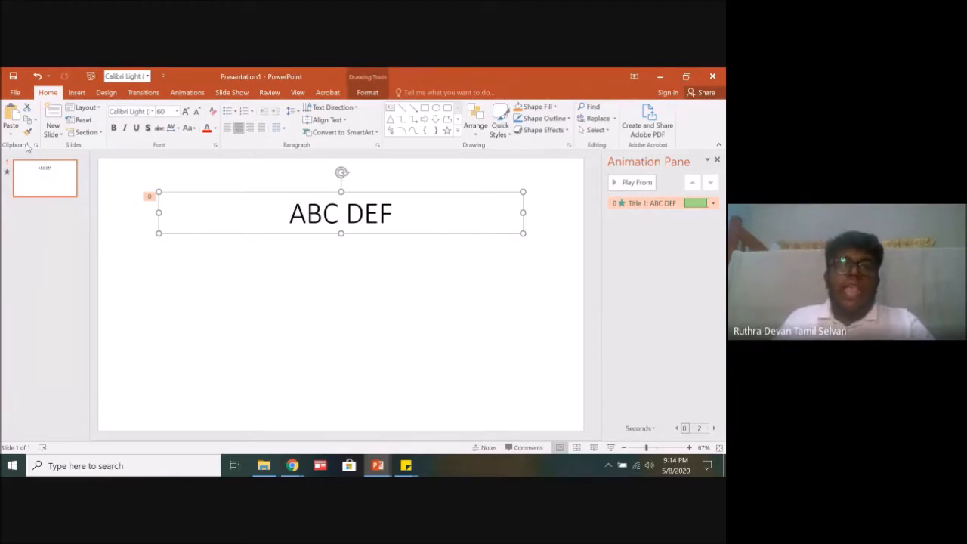
# Step: Bring up the commands for inserting content on the ABC DEF slide
pyautogui.click(83, 97)
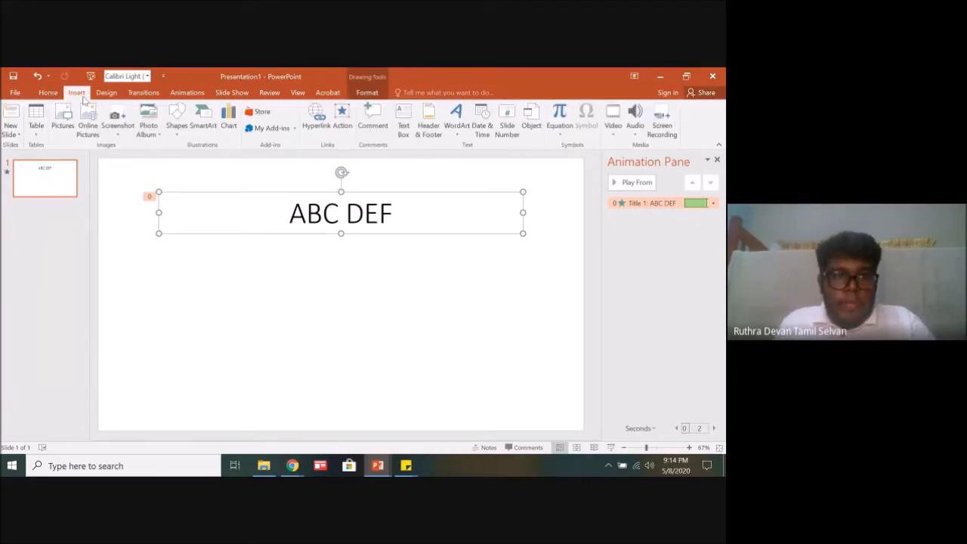
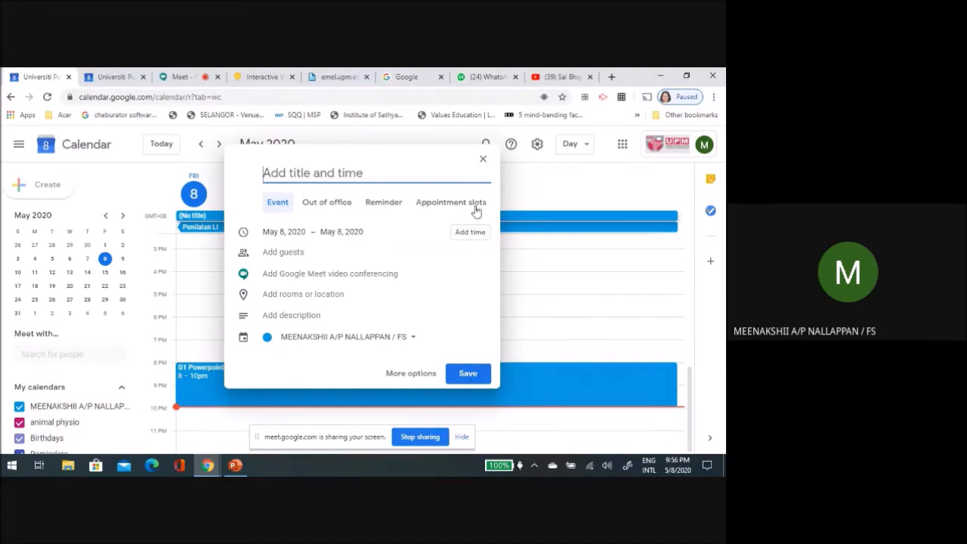
# Step: Discard the untitled event draft, and switch Google Calendar to the signed-out personal Google account by submitting its password
pyautogui.click(483, 160)
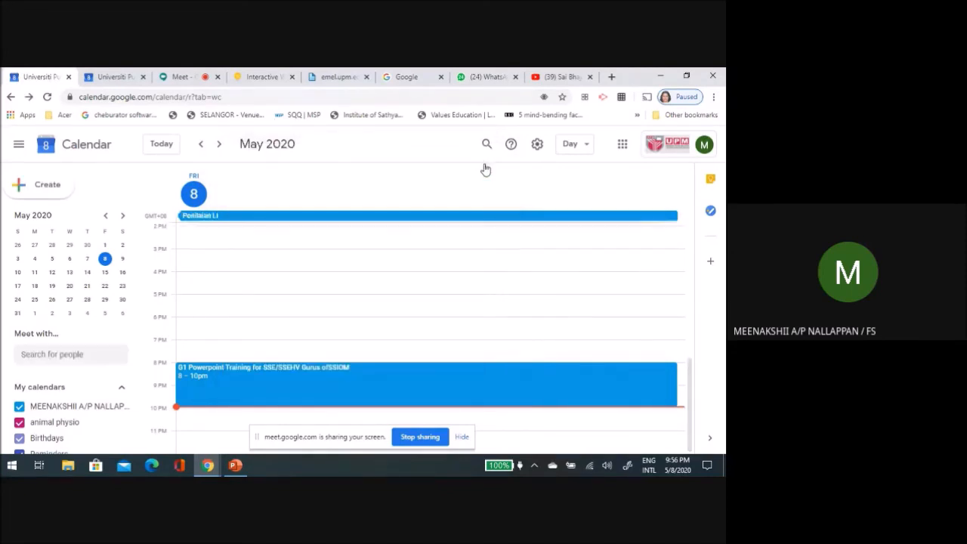
pyautogui.click(669, 149)
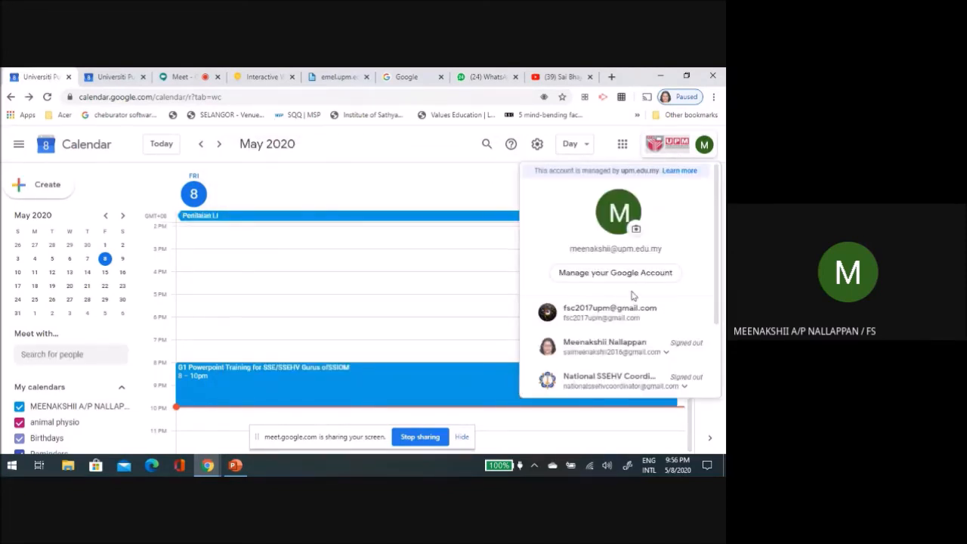
pyautogui.click(621, 346)
pyautogui.click(589, 378)
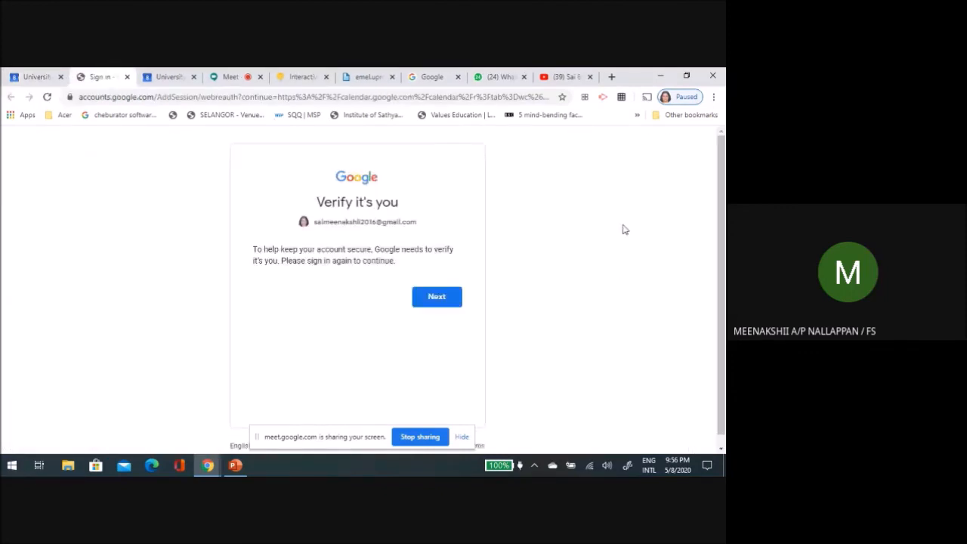
pyautogui.click(436, 297)
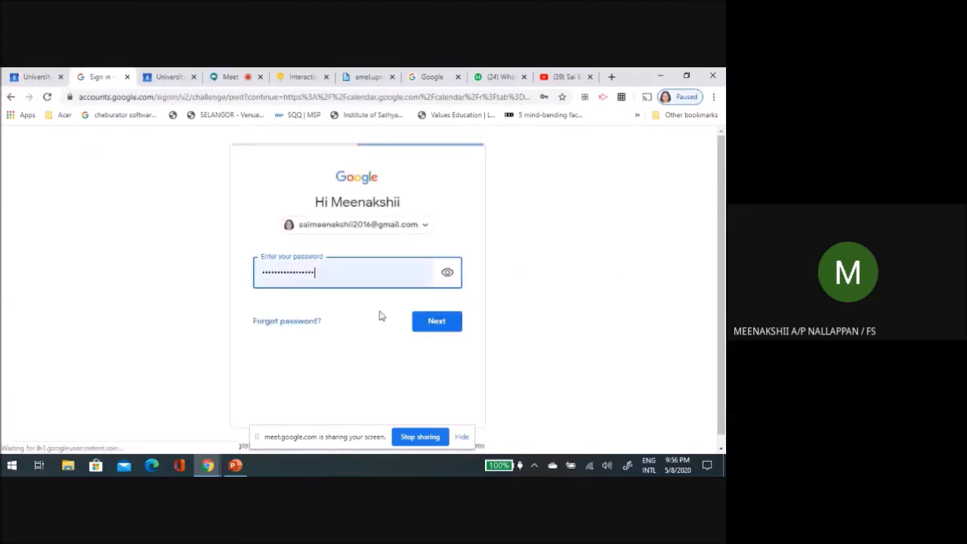
pyautogui.click(443, 324)
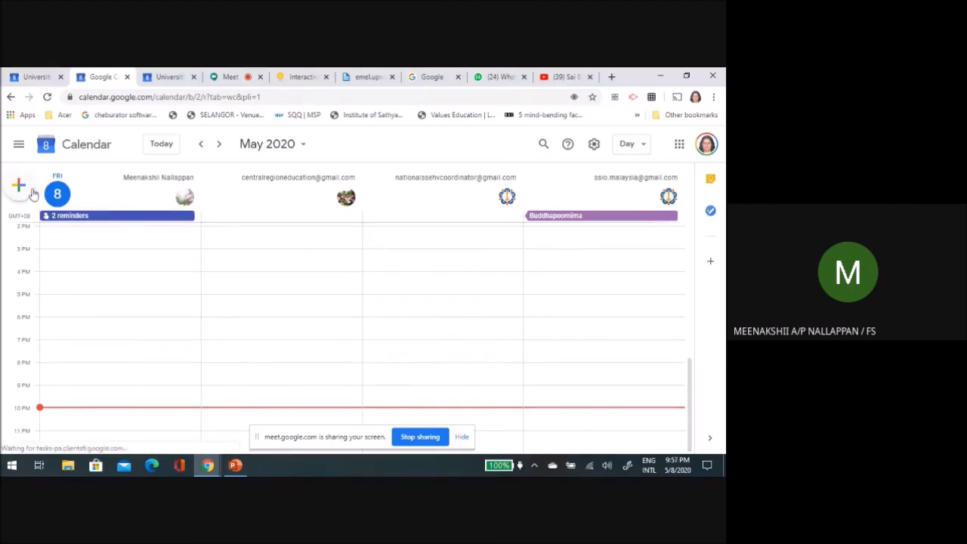
# Step: Draft an event titled Demo Meeting for May 9, 2020, 6:00pm to 7:00pm with Google Meet conferencing, and open its joining page
pyautogui.click(218, 144)
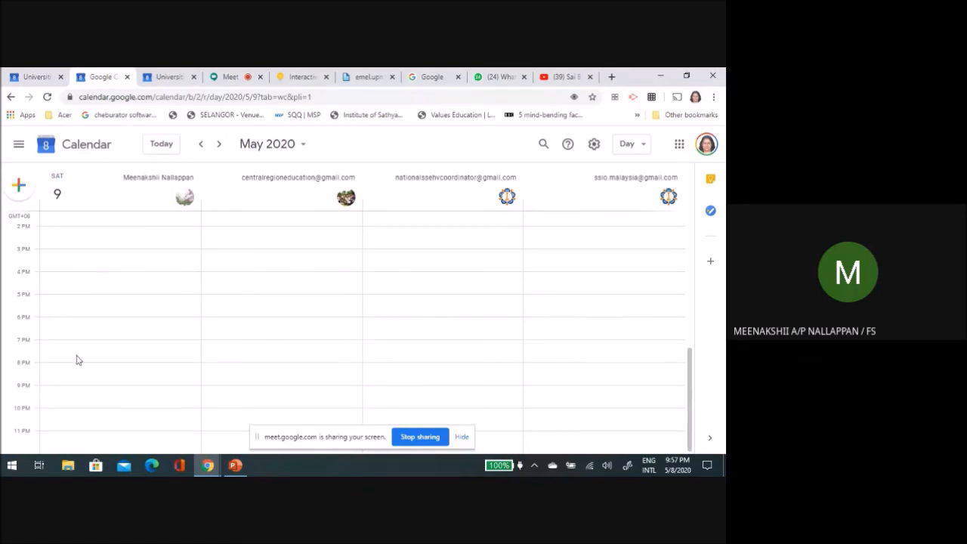
pyautogui.click(86, 332)
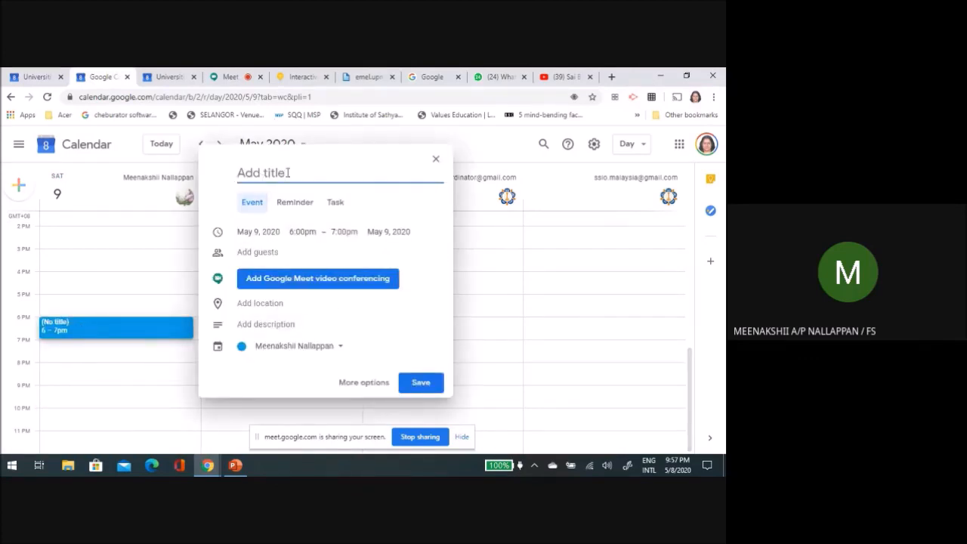
pyautogui.write('Demo Meeting')
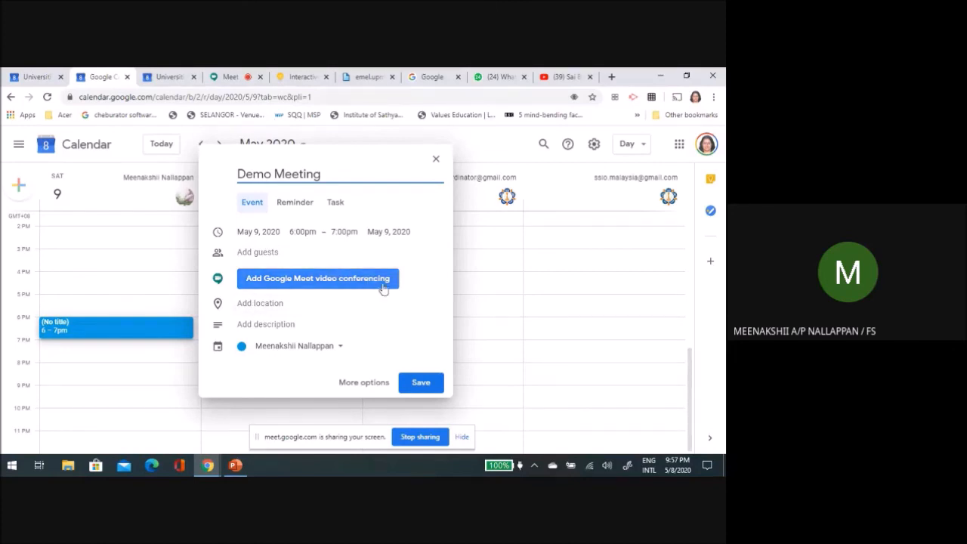
pyautogui.click(302, 288)
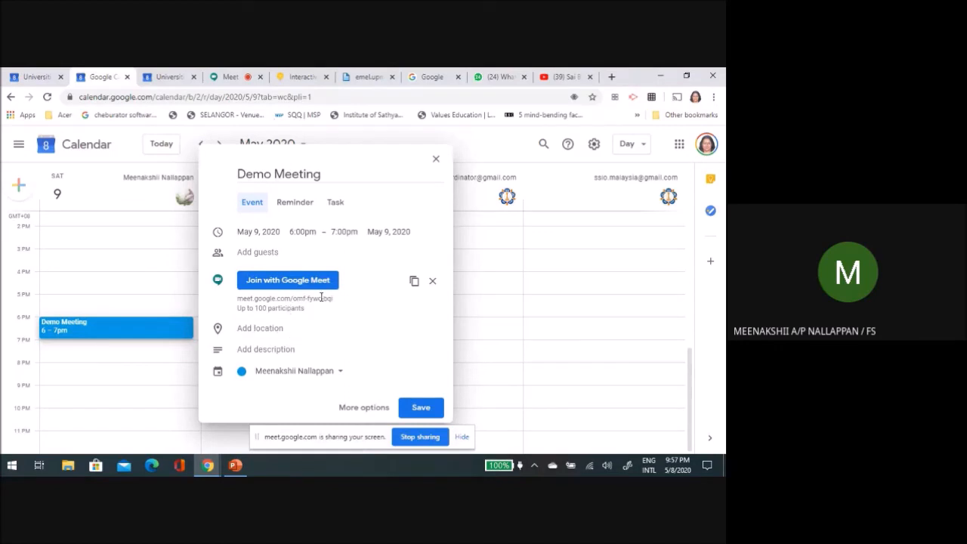
pyautogui.click(293, 283)
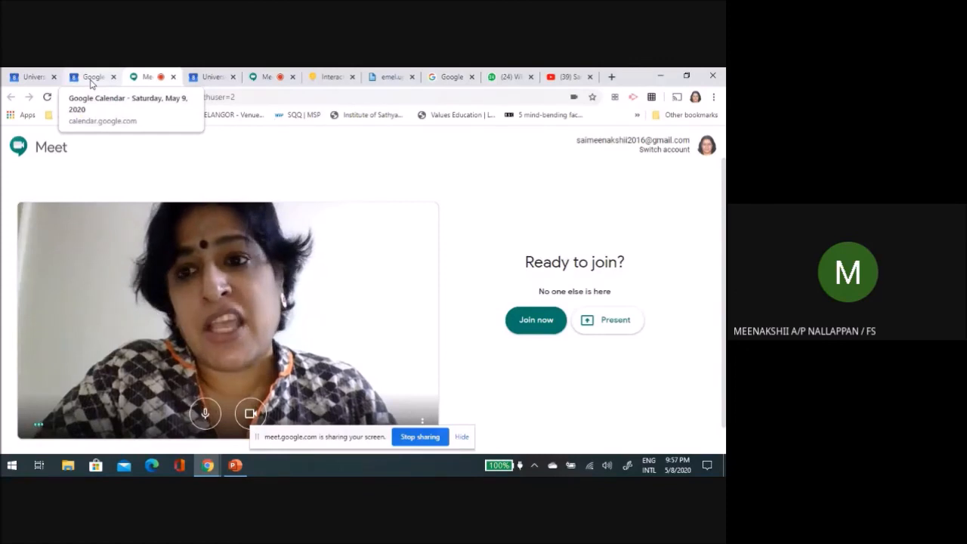
# Step: Sign in to the Google home page with the personal account in a new browser tab
pyautogui.click(612, 77)
pyautogui.click(272, 245)
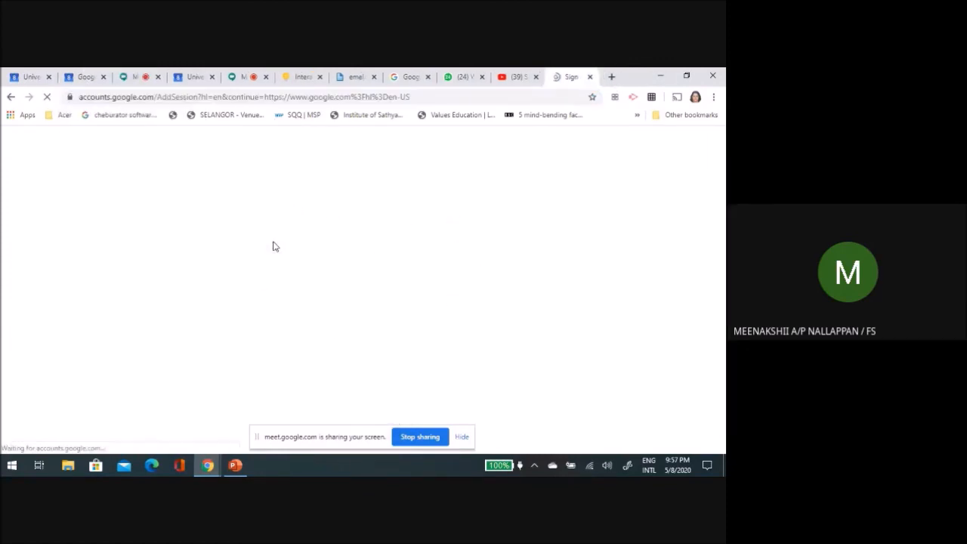
pyautogui.click(328, 250)
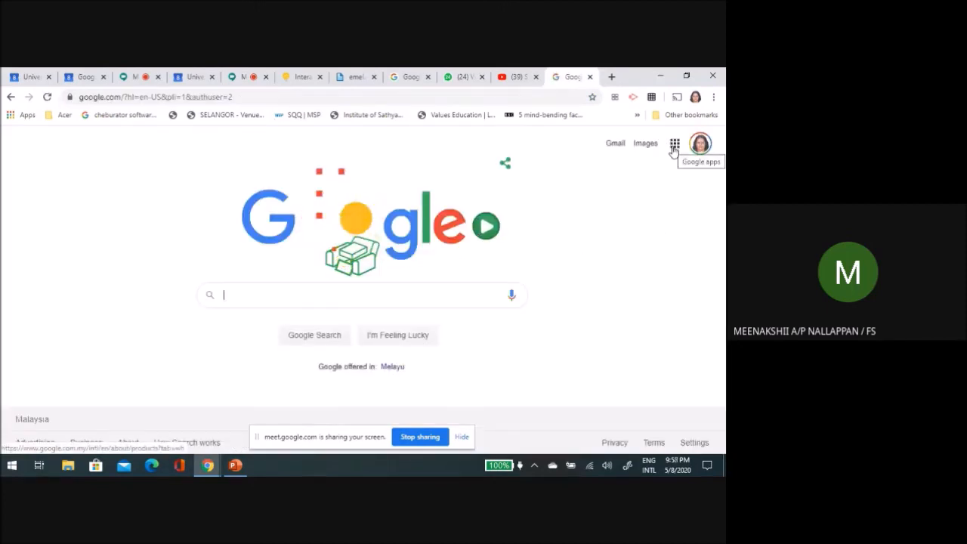
# Step: Look through the list of Google apps to locate Calendar, and return to the Demo Meeting event draft
pyautogui.click(674, 147)
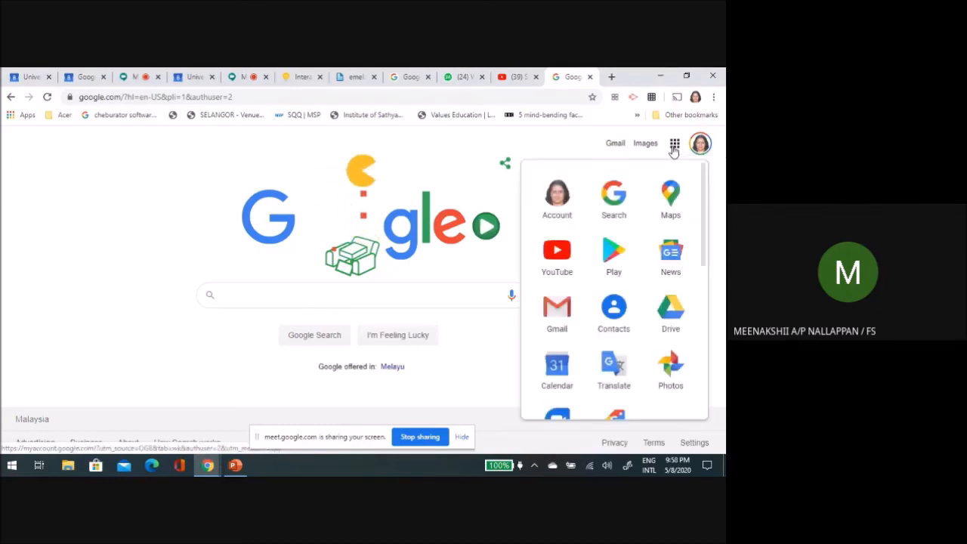
pyautogui.scroll(-5, 643, 276)
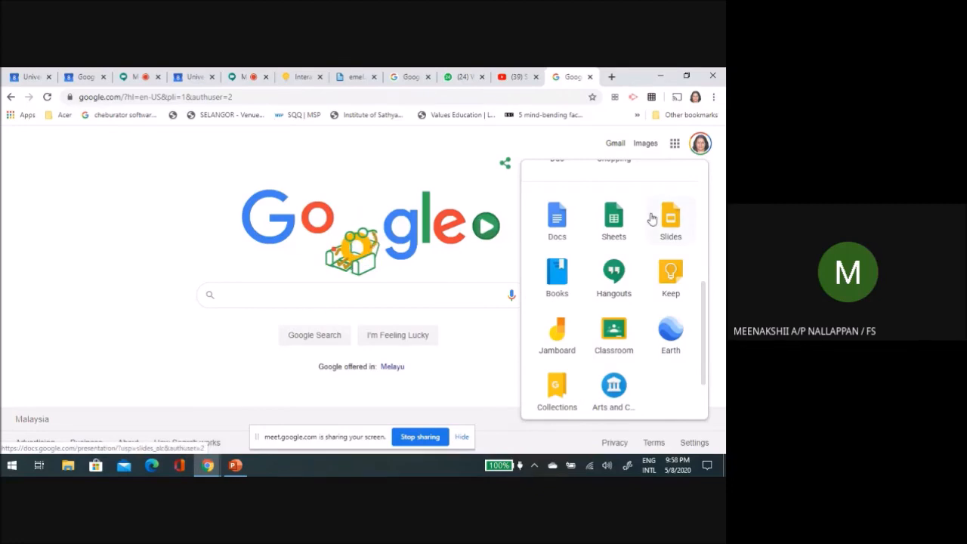
pyautogui.scroll(3, 665, 204)
pyautogui.scroll(3, 666, 202)
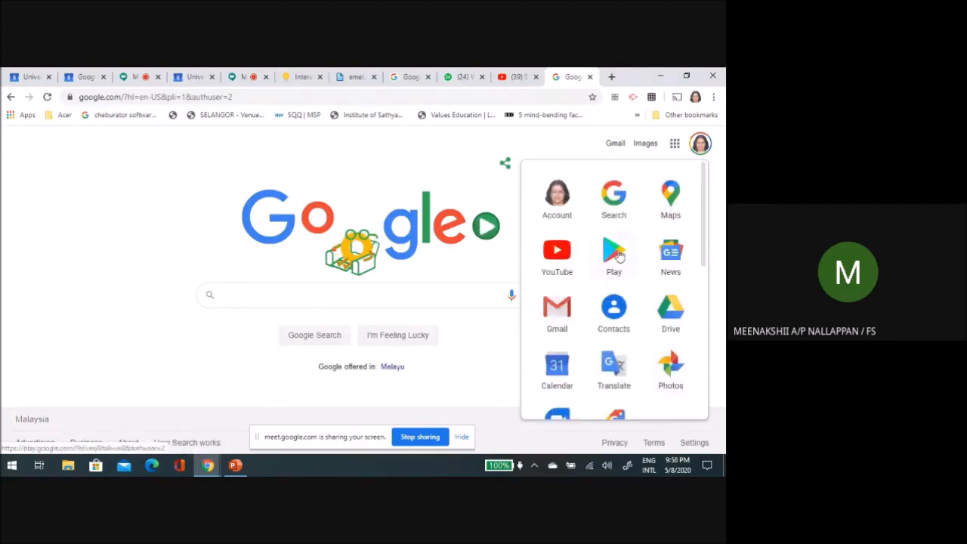
pyautogui.scroll(-3, 618, 325)
pyautogui.scroll(-3, 618, 325)
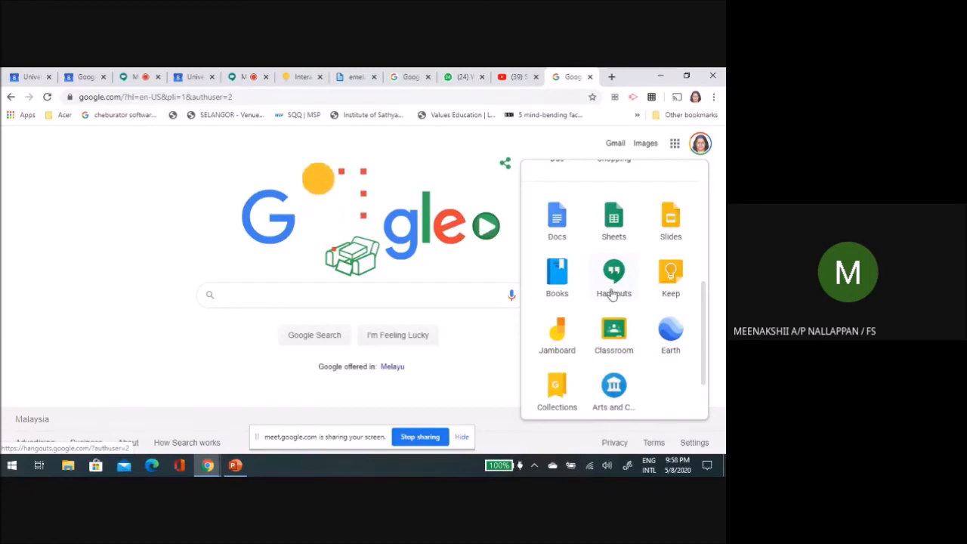
pyautogui.scroll(2, 613, 295)
pyautogui.scroll(1, 604, 302)
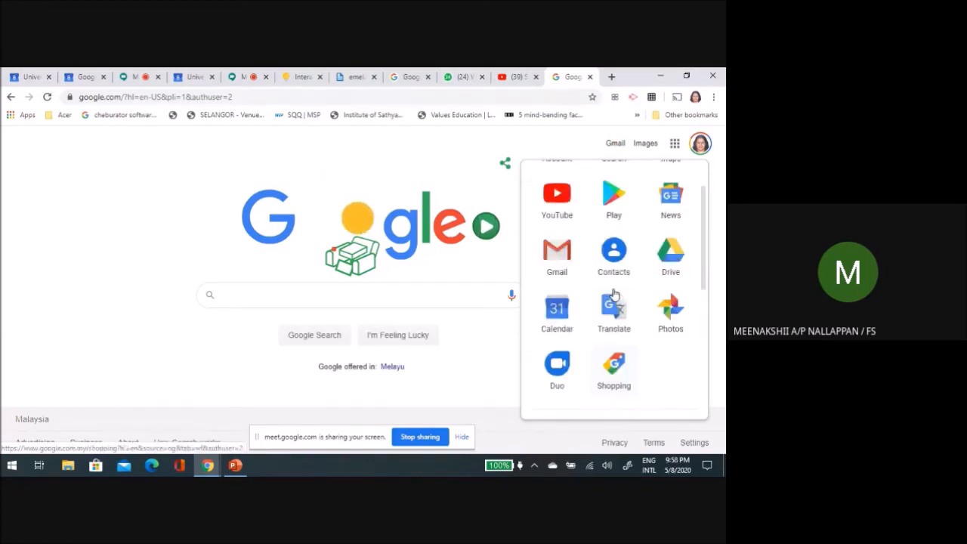
pyautogui.click(556, 317)
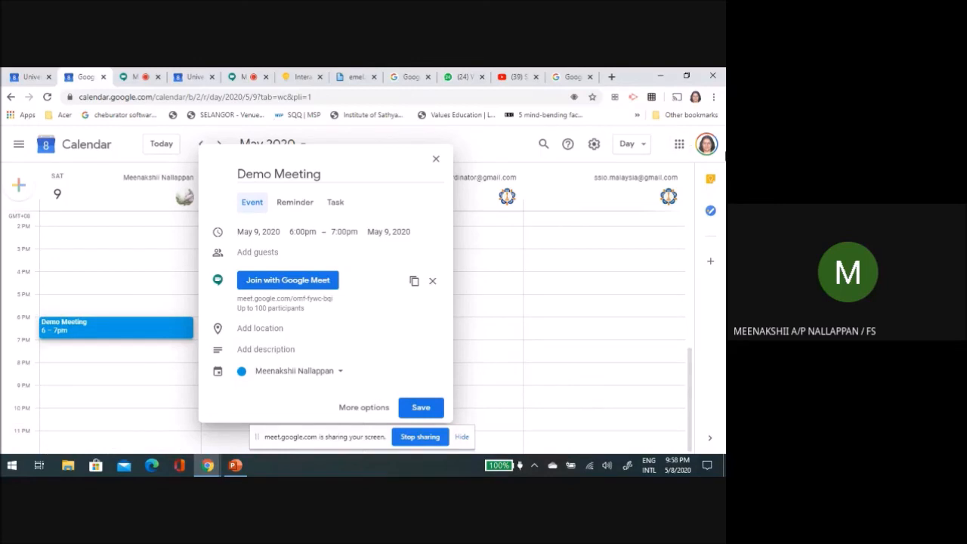
# Step: Show the Google Meet joining page of the Demo Meeting again, and go back to the event draft in the calendar
pyautogui.click(287, 280)
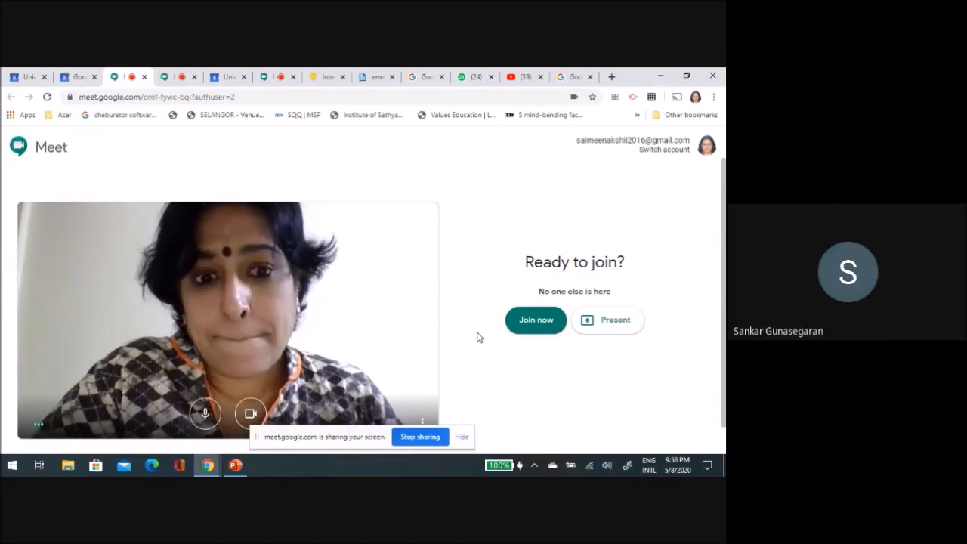
pyautogui.click(83, 79)
pyautogui.click(349, 306)
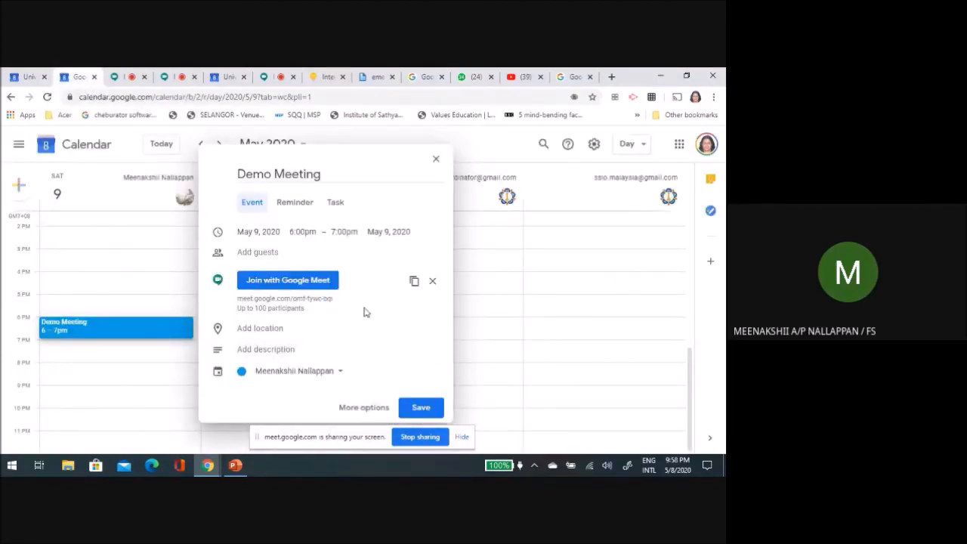
# Step: Copy the Demo Meeting's Google Meet link, and send it to the Guru Training Pahang group in WhatsApp Web
pyautogui.click(413, 287)
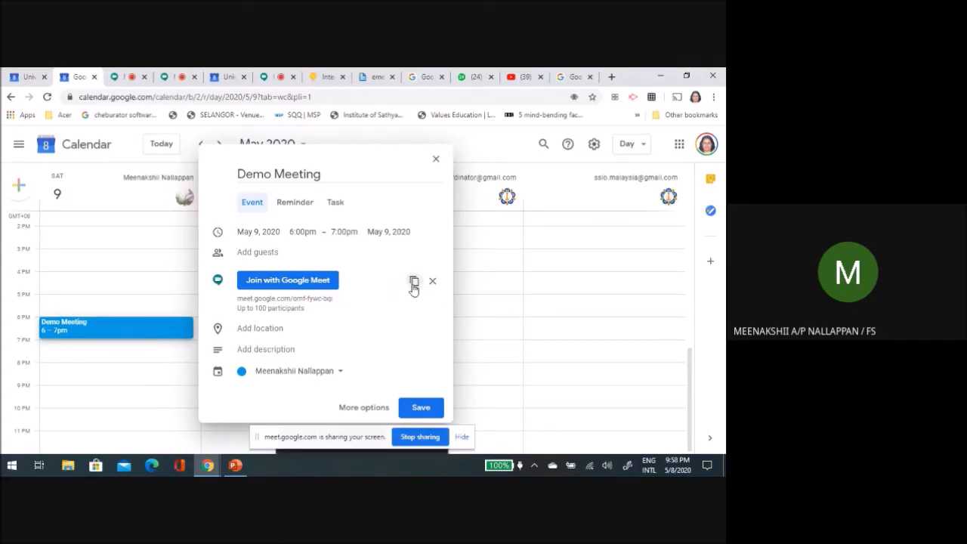
pyautogui.click(468, 77)
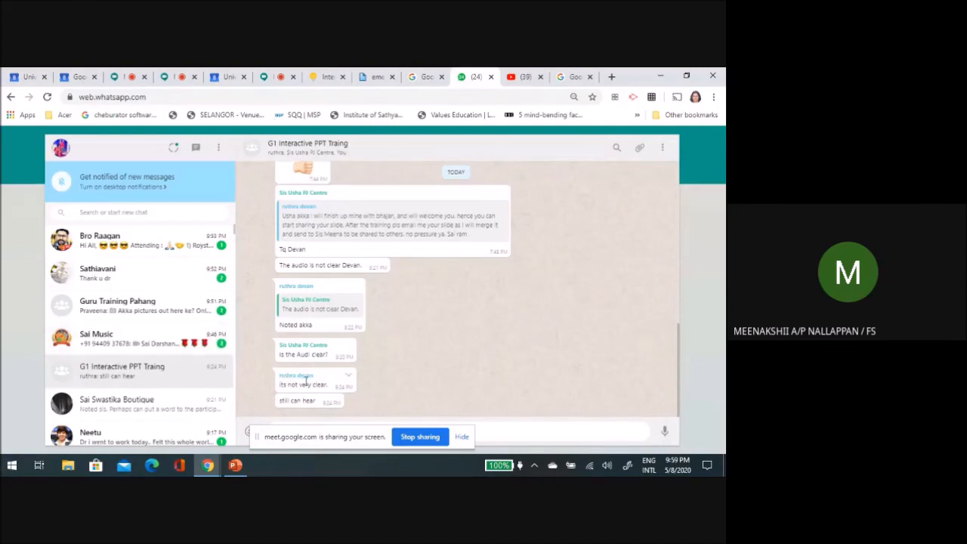
pyautogui.click(121, 310)
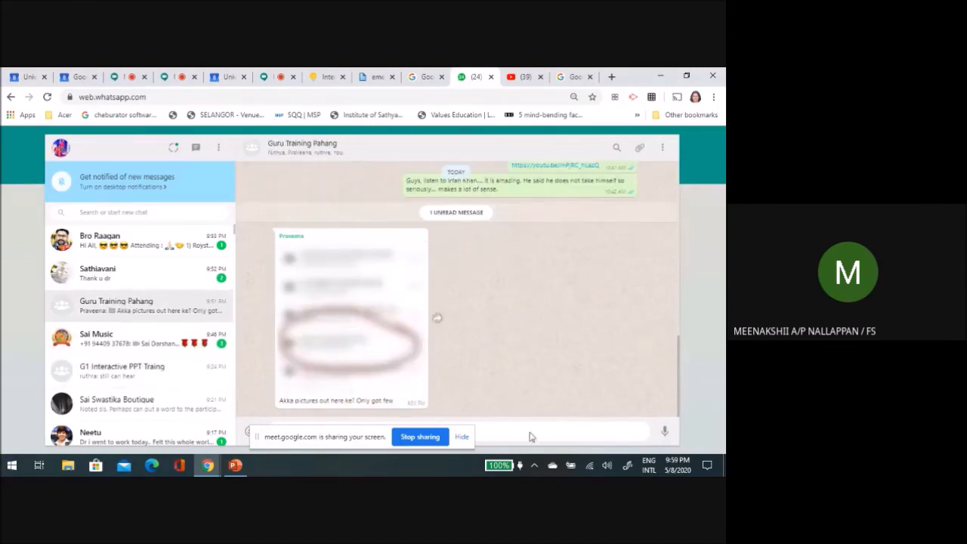
pyautogui.click(460, 437)
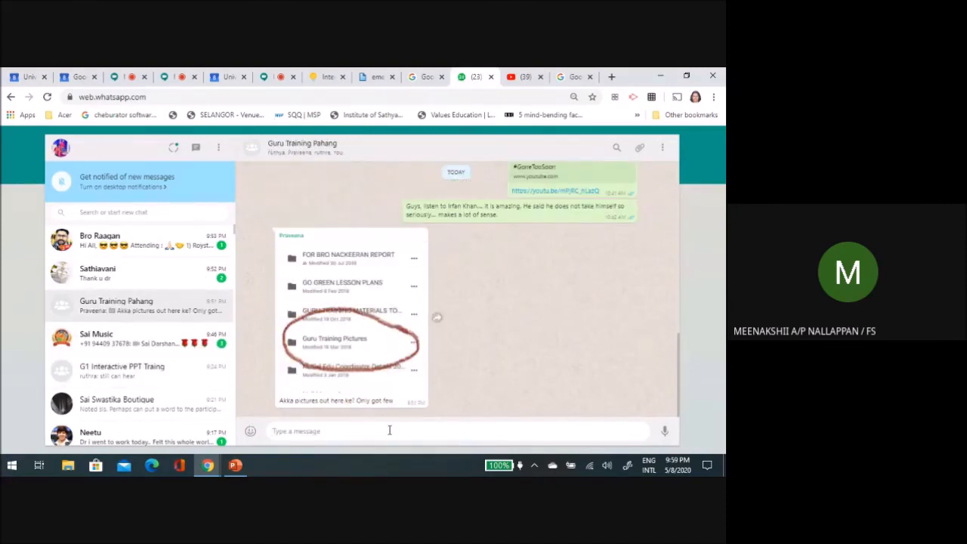
pyautogui.write('https://meet.google.com/pmf-fywc-bbe')
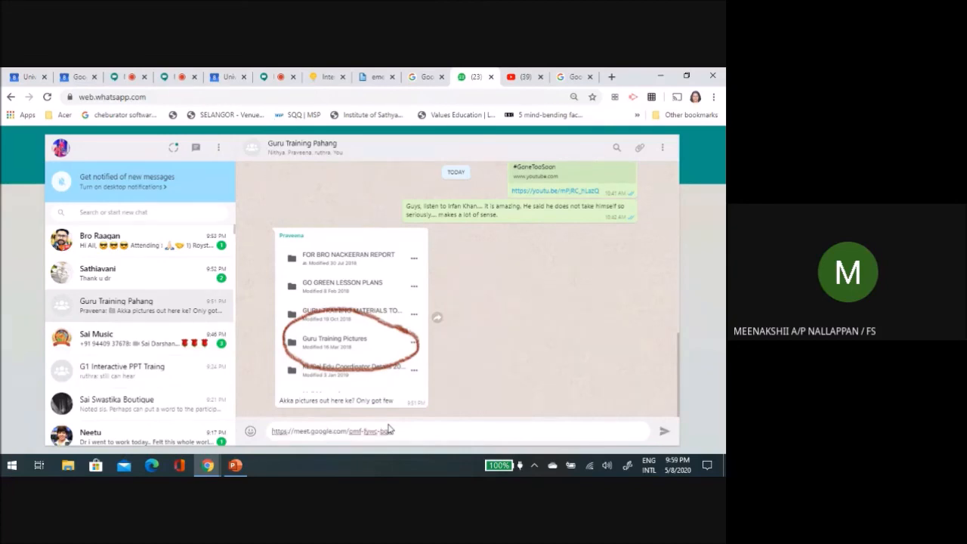
pyautogui.click(662, 433)
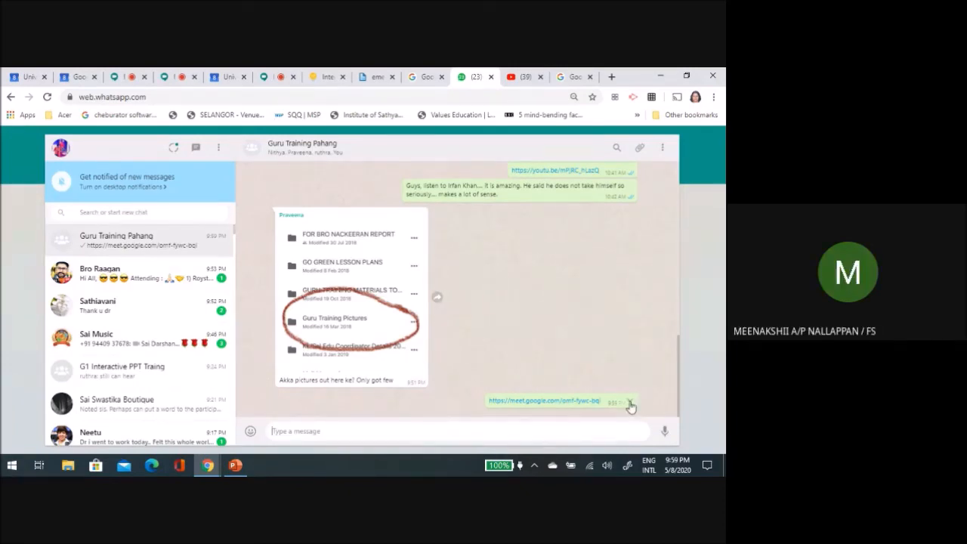
# Step: Return to the Demo Meeting draft in Google Calendar, and add two suggested contacts as guests
pyautogui.click(80, 78)
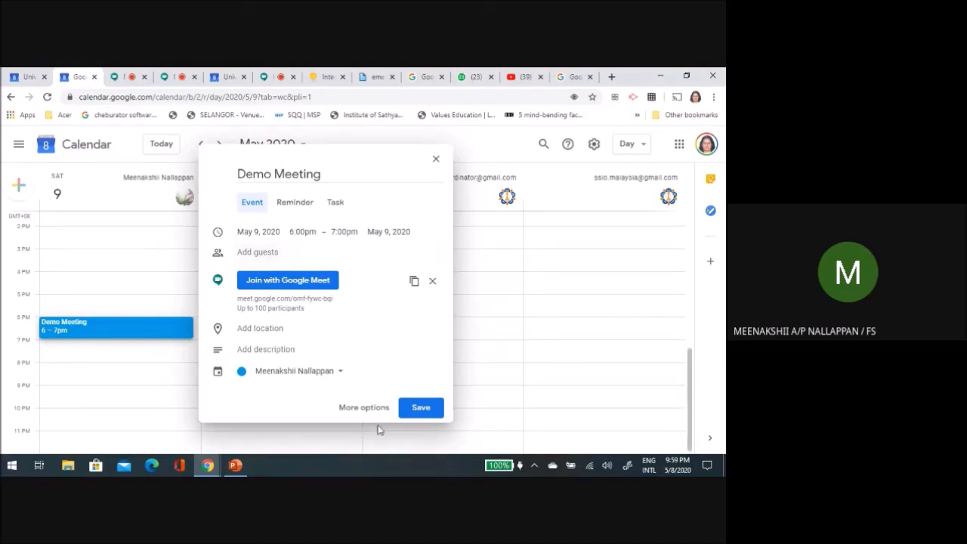
pyautogui.click(256, 252)
pyautogui.write('sa')
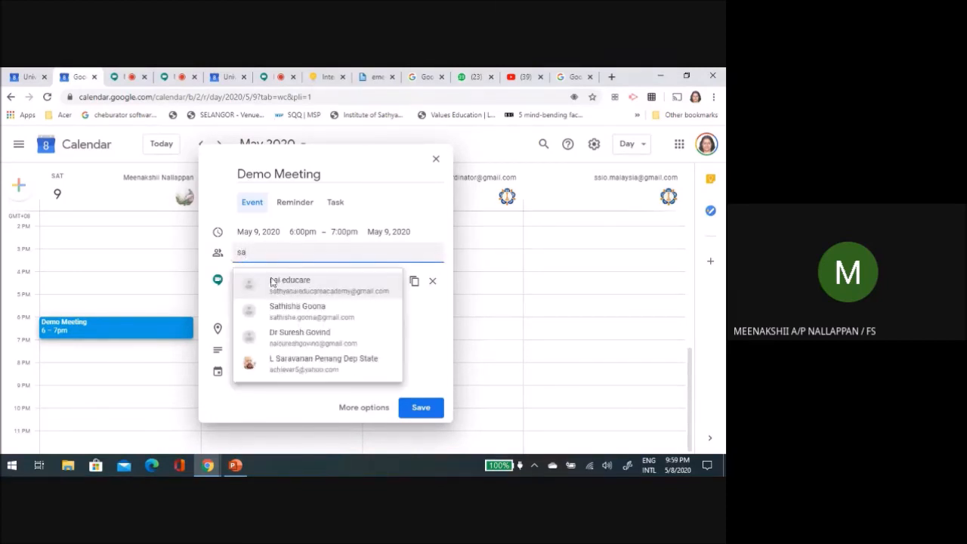
pyautogui.click(297, 311)
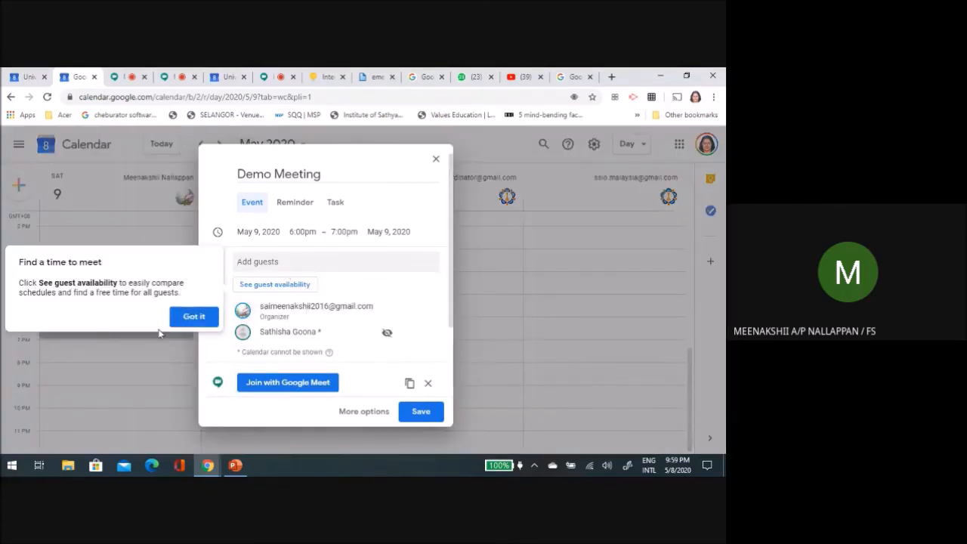
pyautogui.click(193, 316)
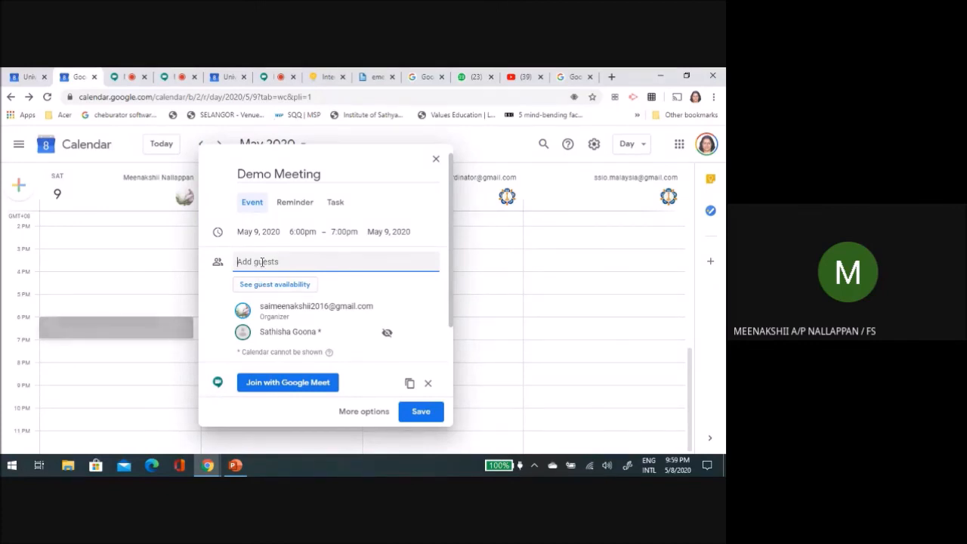
pyautogui.write('sank')
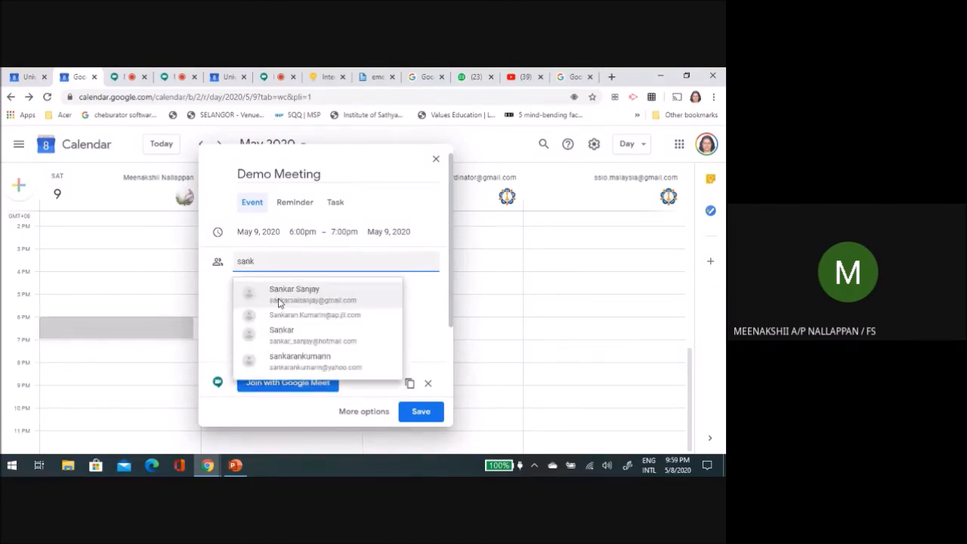
pyautogui.click(280, 295)
# Step: Open the full editing page of the Demo Meeting event, and look over its detail, description and guest settings
pyautogui.scroll(-3, 339, 336)
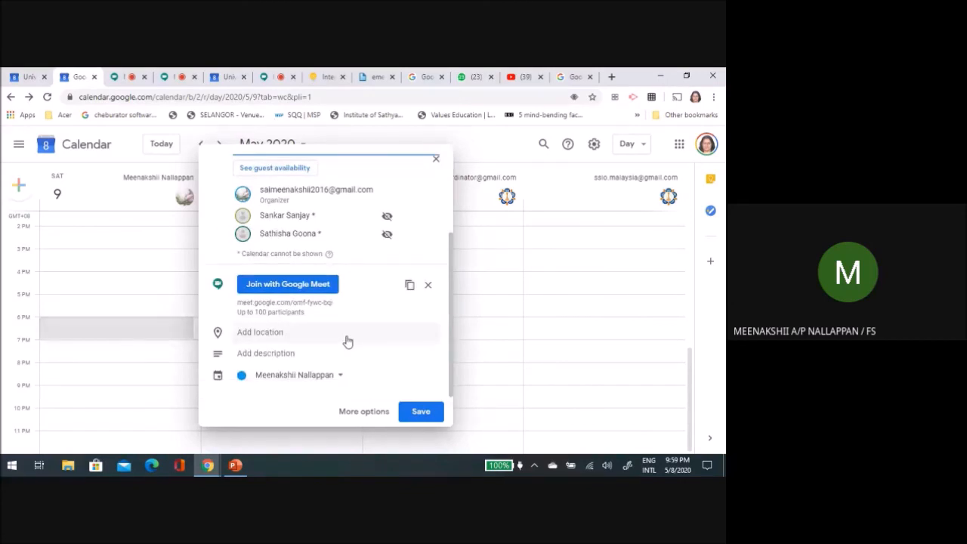
pyautogui.click(364, 415)
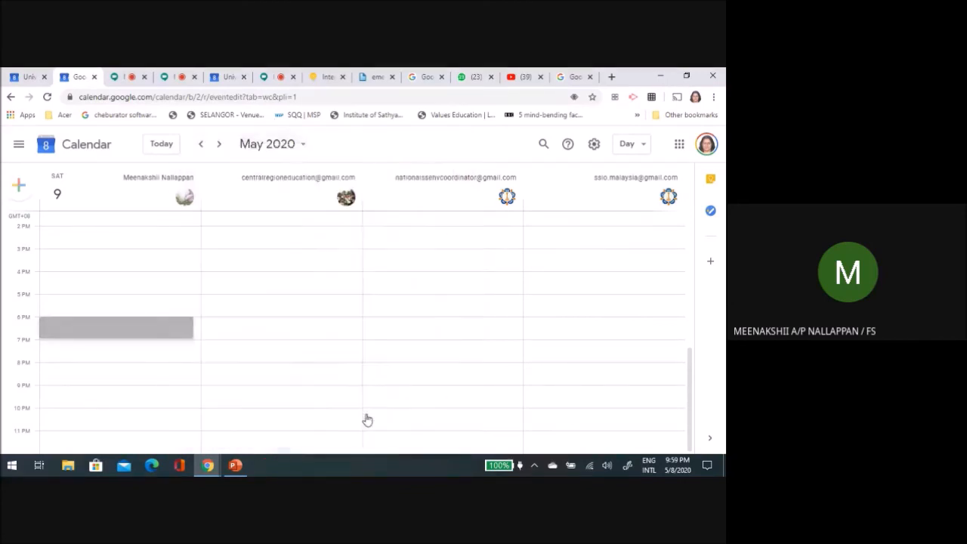
pyautogui.scroll(-3, 222, 290)
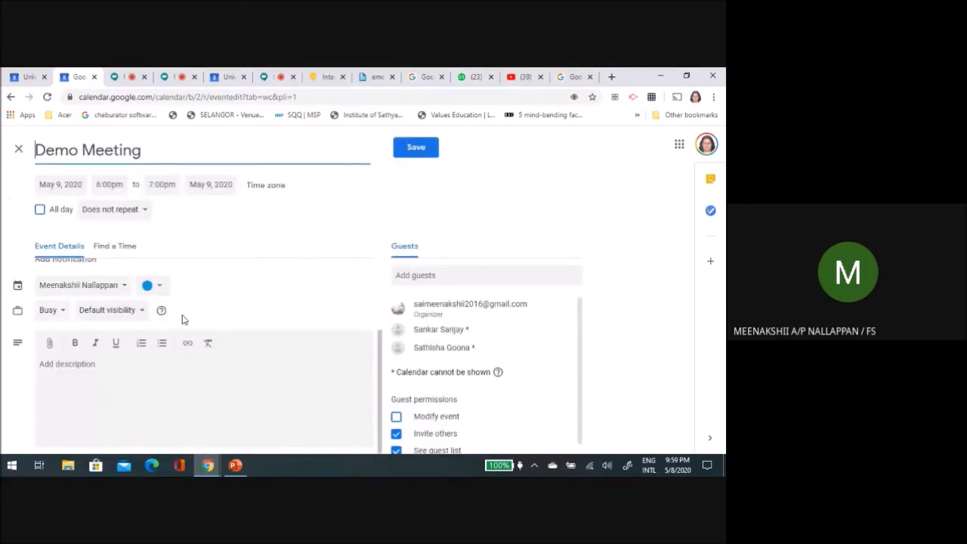
pyautogui.scroll(3, 181, 320)
pyautogui.scroll(-3, 181, 320)
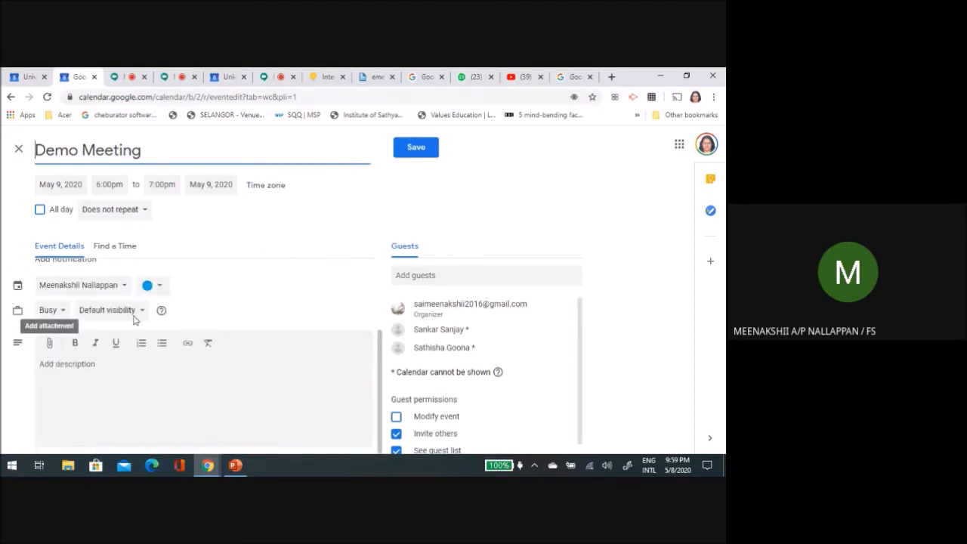
# Step: Show the Demo Meeting's save option, dismiss the guest invitation email prompt, and discard the unsaved event
pyautogui.scroll(1, 296, 315)
pyautogui.scroll(3, 295, 315)
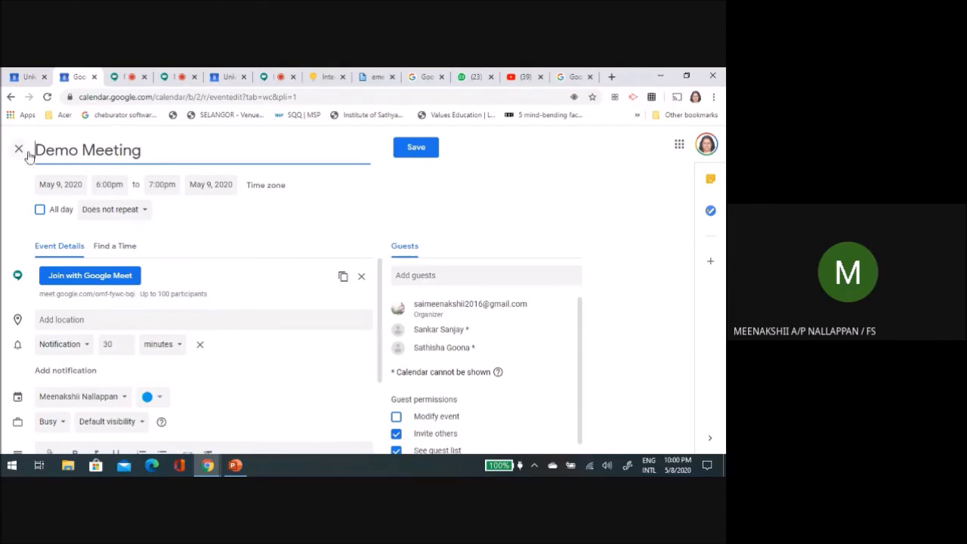
pyautogui.click(418, 148)
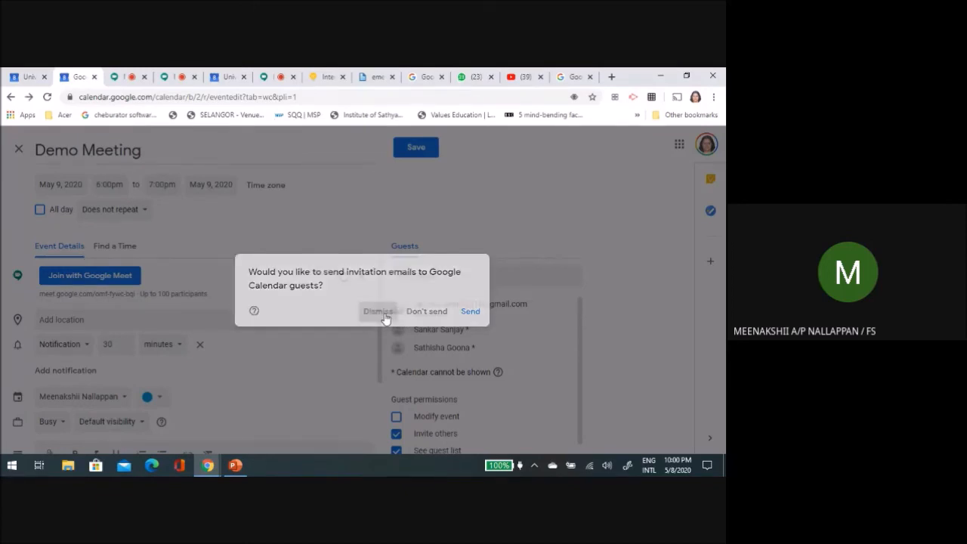
pyautogui.click(384, 318)
pyautogui.click(19, 151)
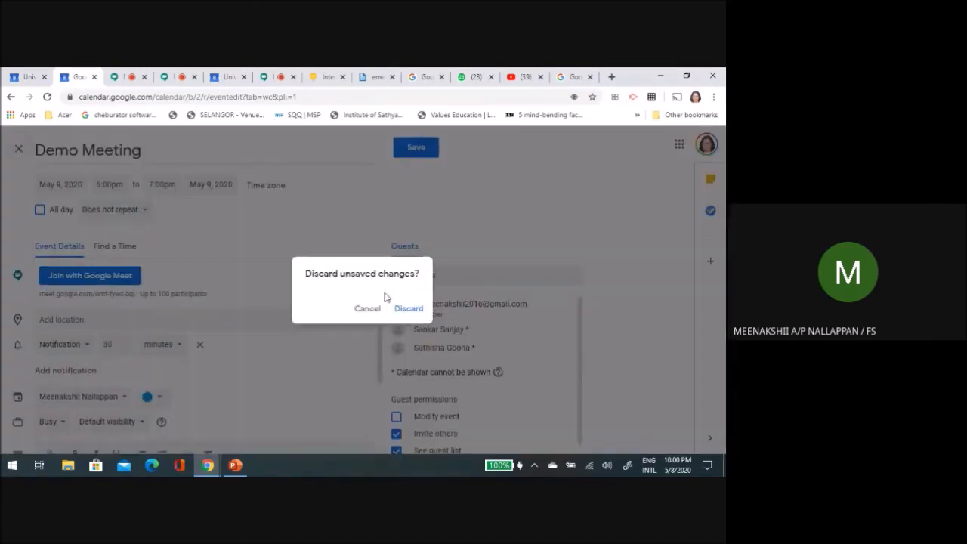
pyautogui.click(409, 310)
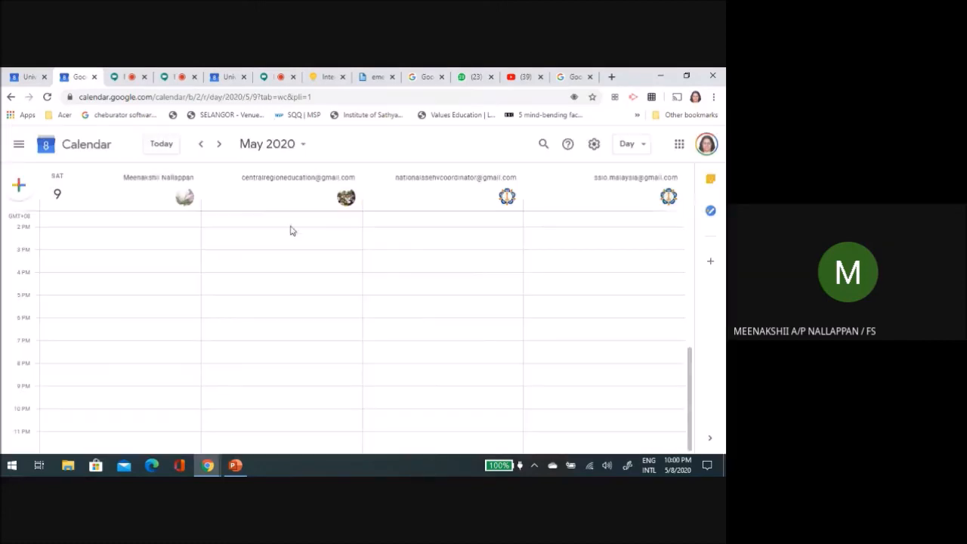
# Step: Start a new calendar event on May 9, 2020, and show the Google apps list from the Google home page
pyautogui.click(22, 190)
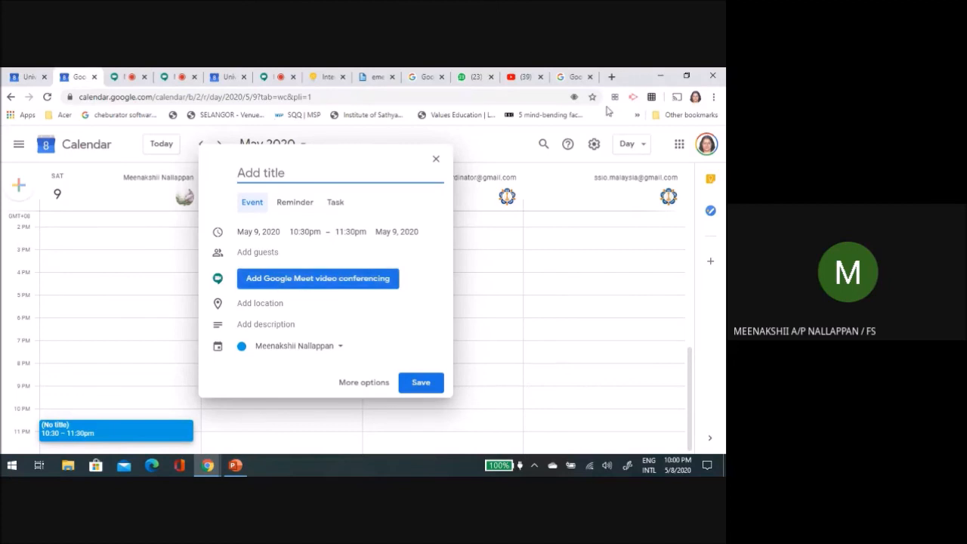
pyautogui.click(574, 77)
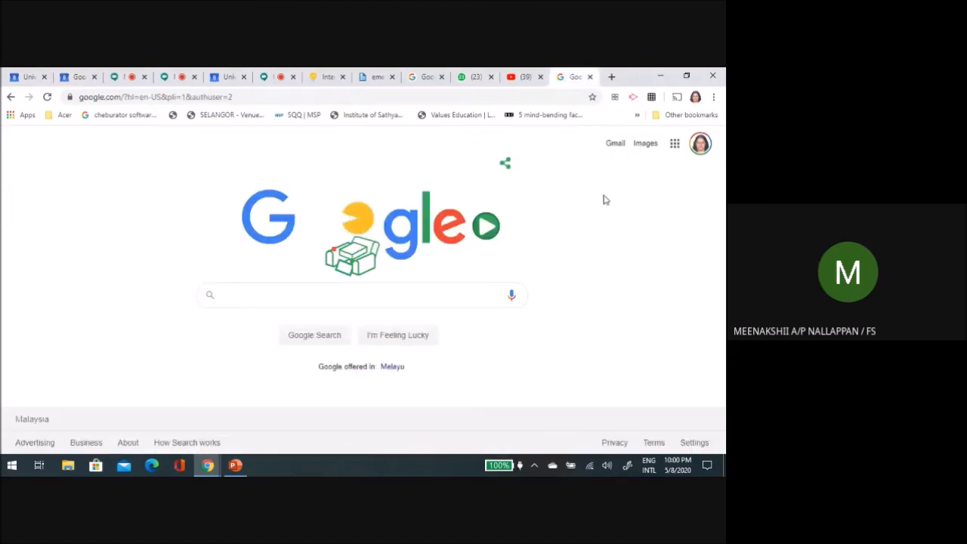
pyautogui.click(674, 145)
pyautogui.scroll(-4, 617, 259)
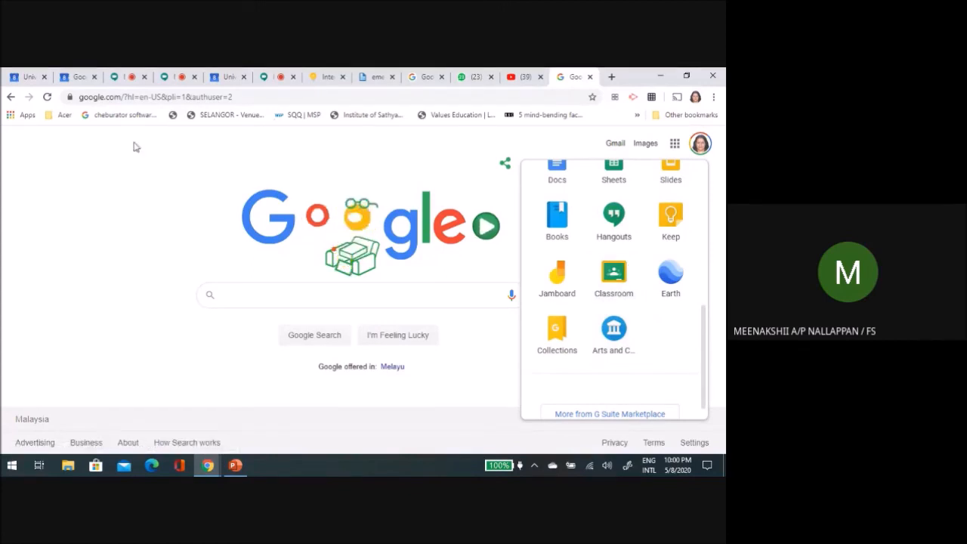
pyautogui.click(519, 142)
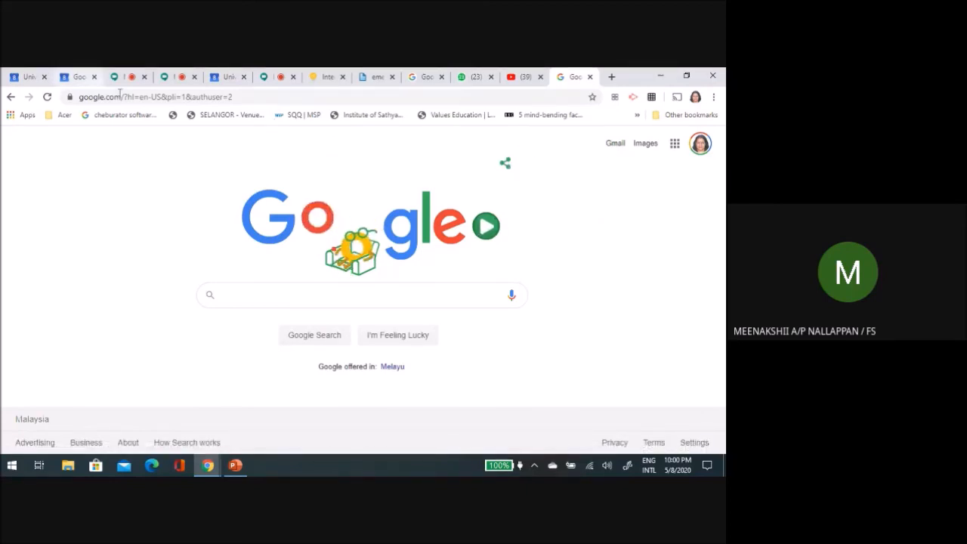
# Step: Return to the new event draft in Google Calendar, add Google Meet video conferencing, and save the event without a title
pyautogui.click(82, 81)
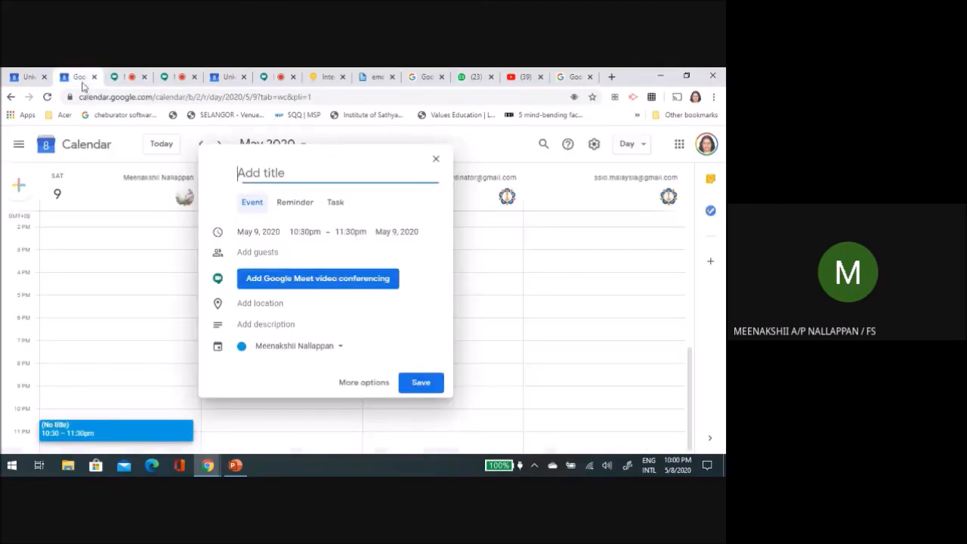
pyautogui.click(312, 283)
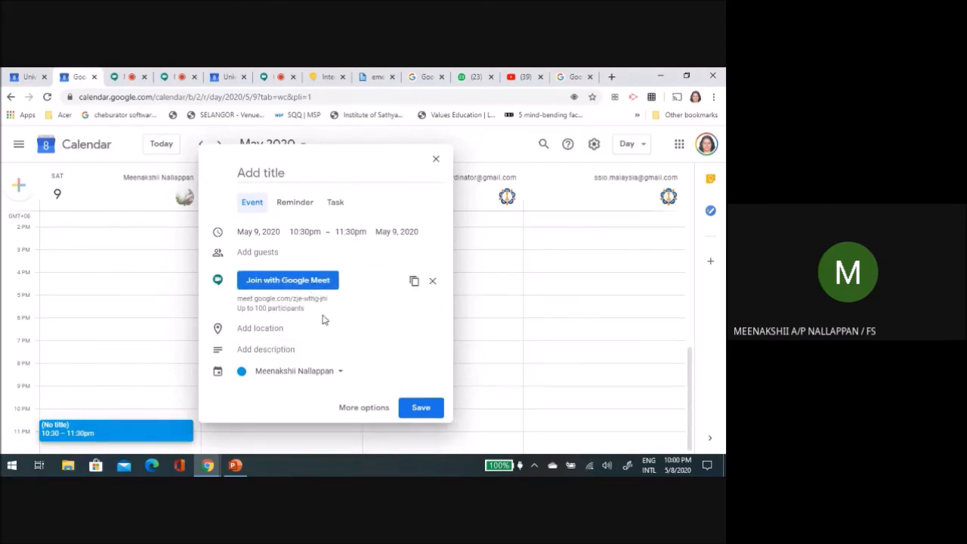
pyautogui.click(420, 409)
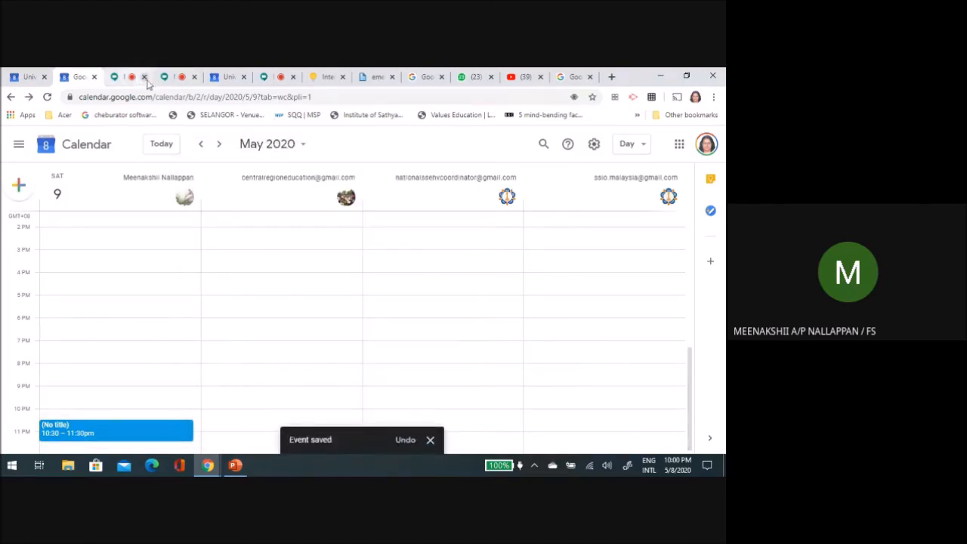
# Step: Return to the running G1 Powerpoint Training meeting in Google Meet, and stop presenting the screen
pyautogui.click(179, 79)
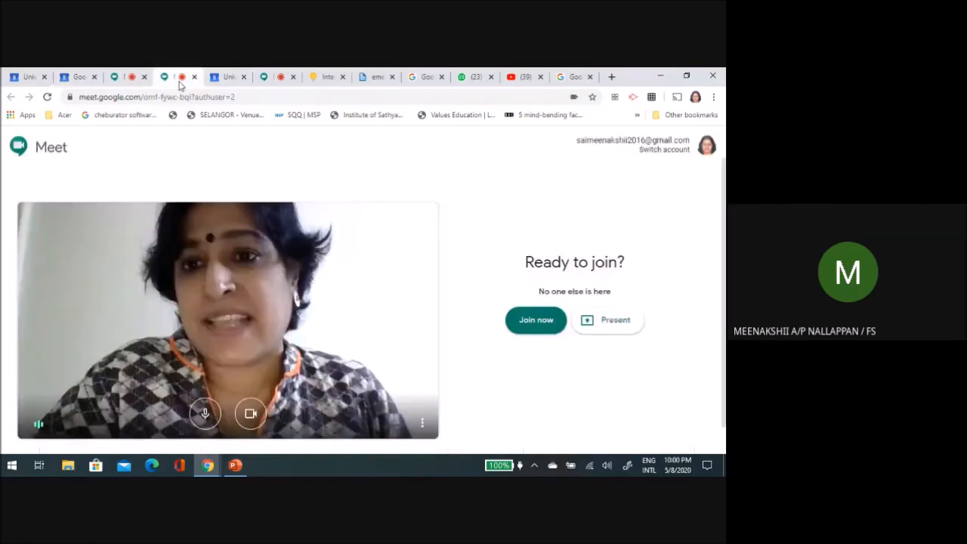
pyautogui.click(126, 78)
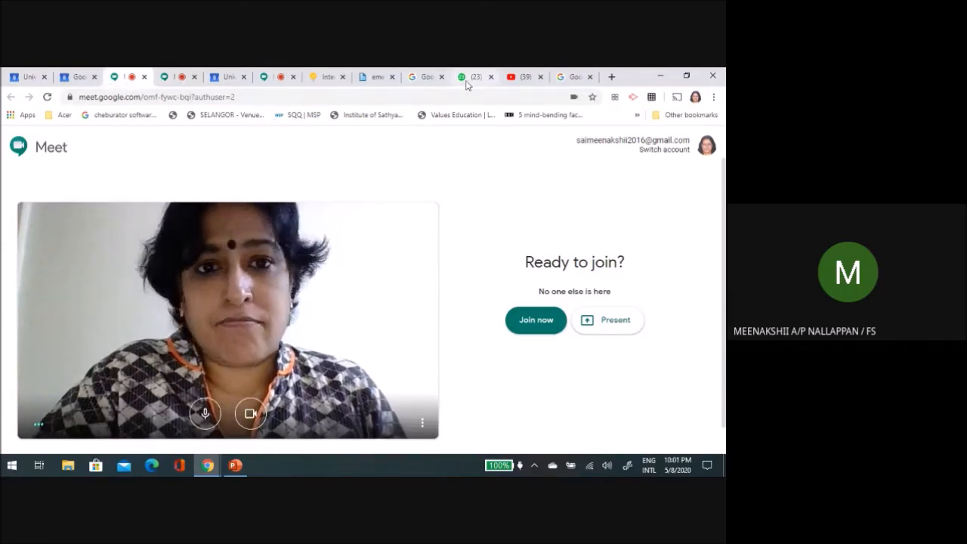
pyautogui.click(268, 82)
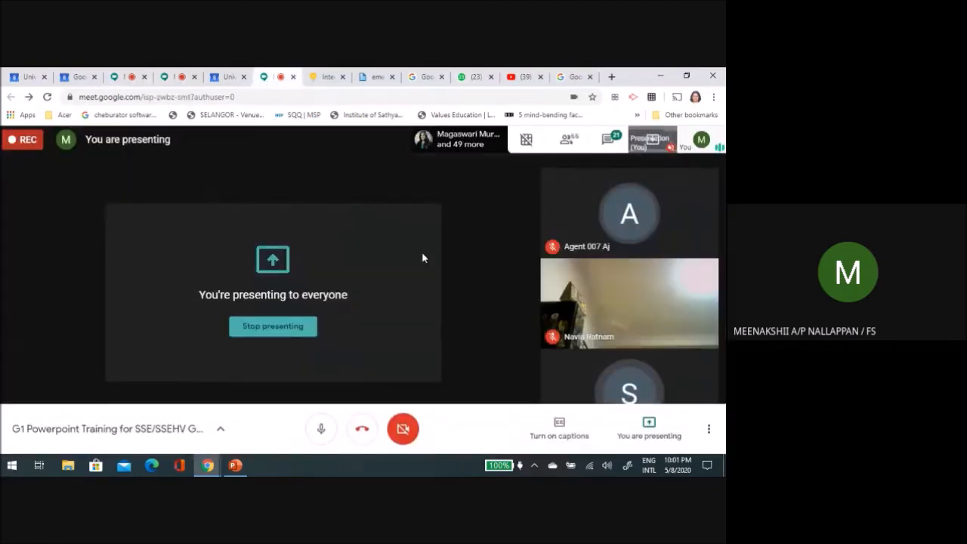
pyautogui.click(648, 429)
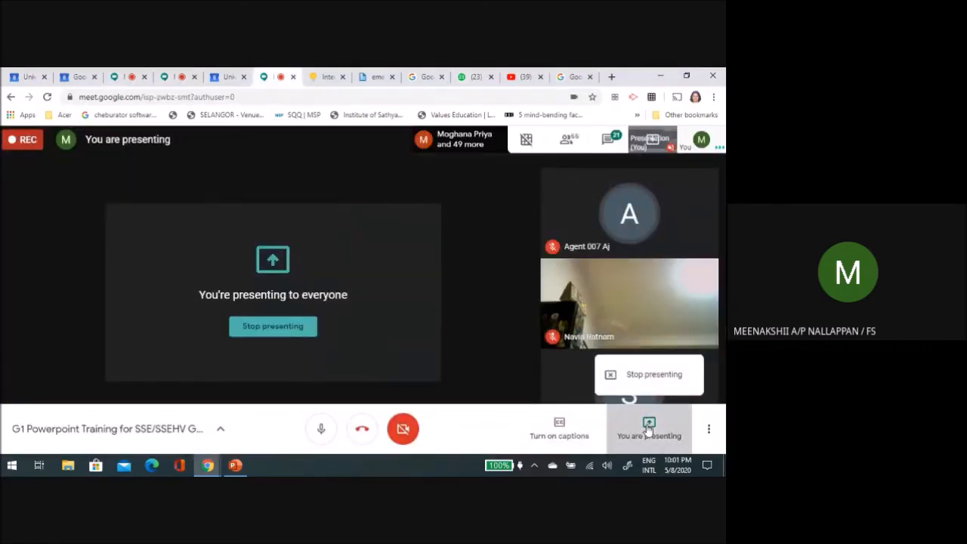
pyautogui.click(647, 375)
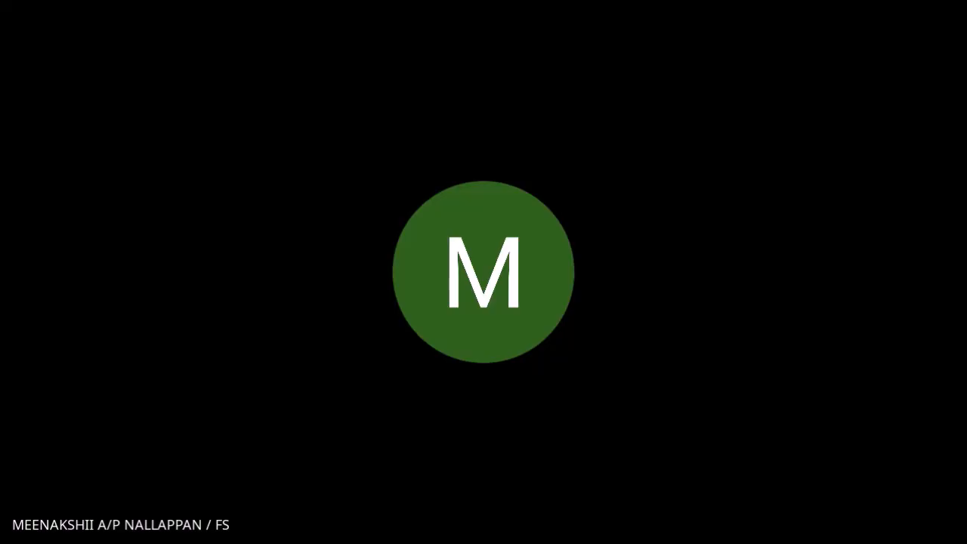